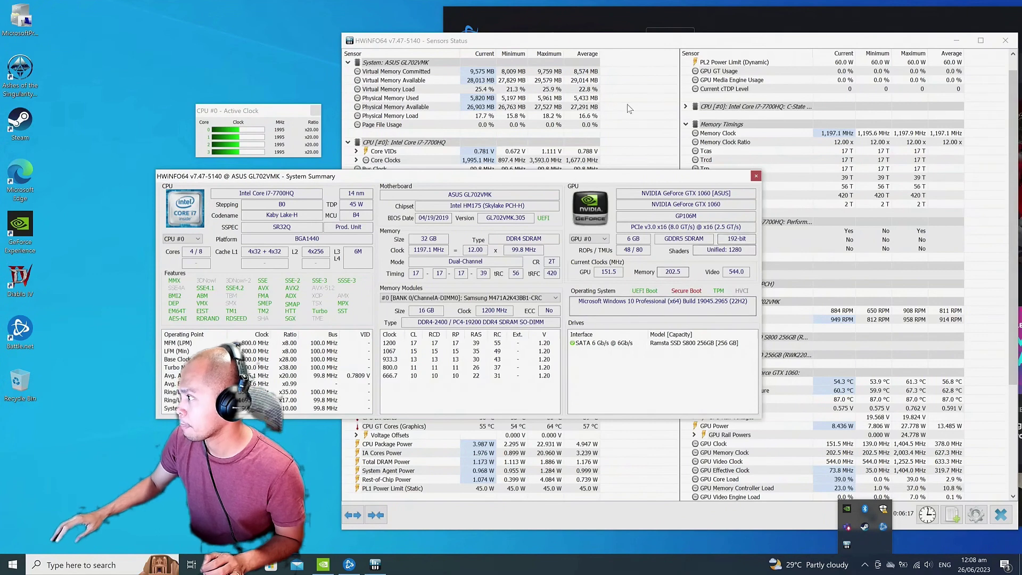
Reset the HWiNFO64 sensor minimum, maximum and average readings.
{"action": "left_click", "coordinate": [638, 52]}
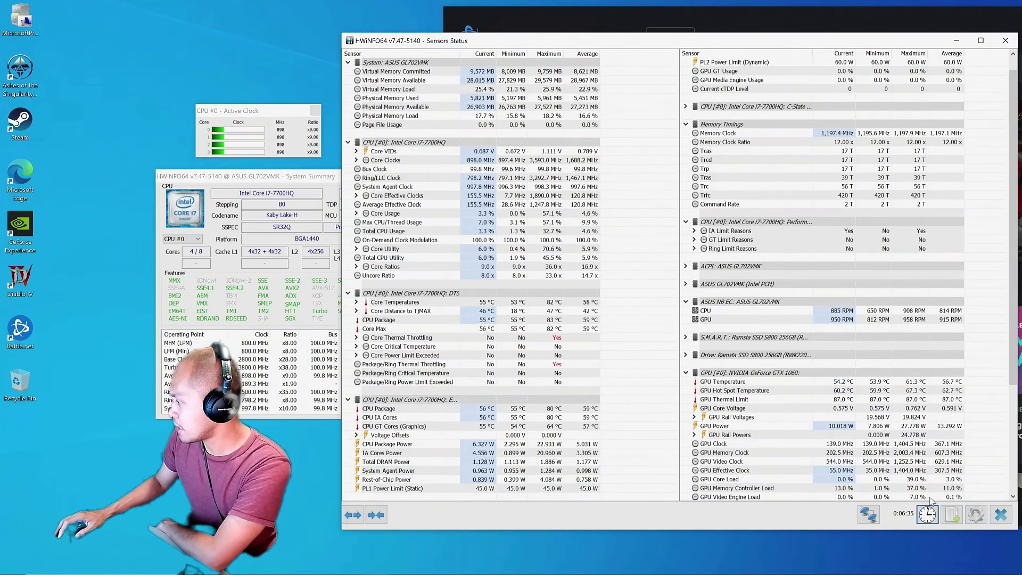
{"action": "left_click", "coordinate": [926, 513]}
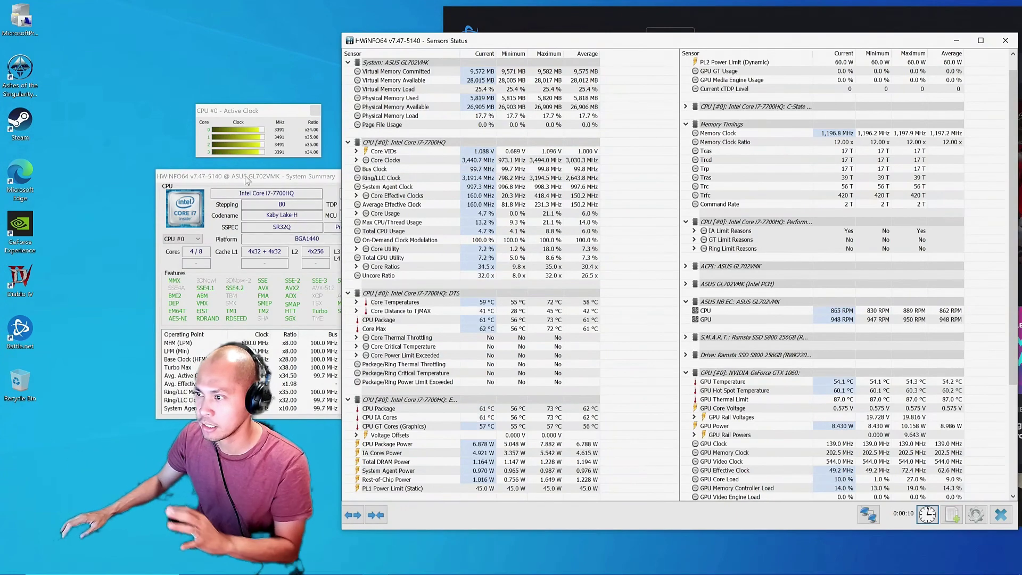
Launch NVIDIA Control Panel from the desktop context menu to reach resolution settings.
{"action": "right_click", "coordinate": [157, 50]}
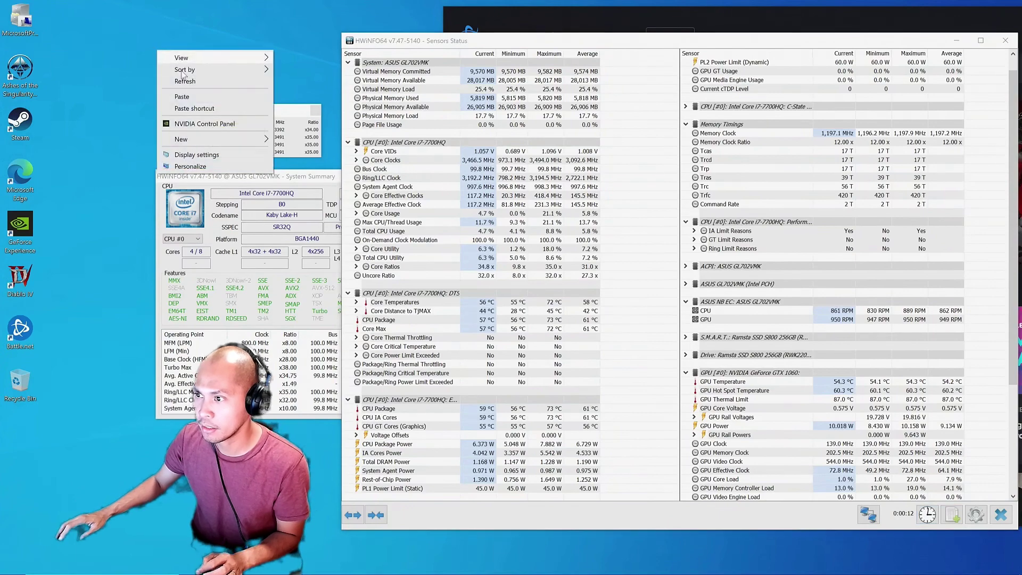
{"action": "left_click", "coordinate": [200, 126]}
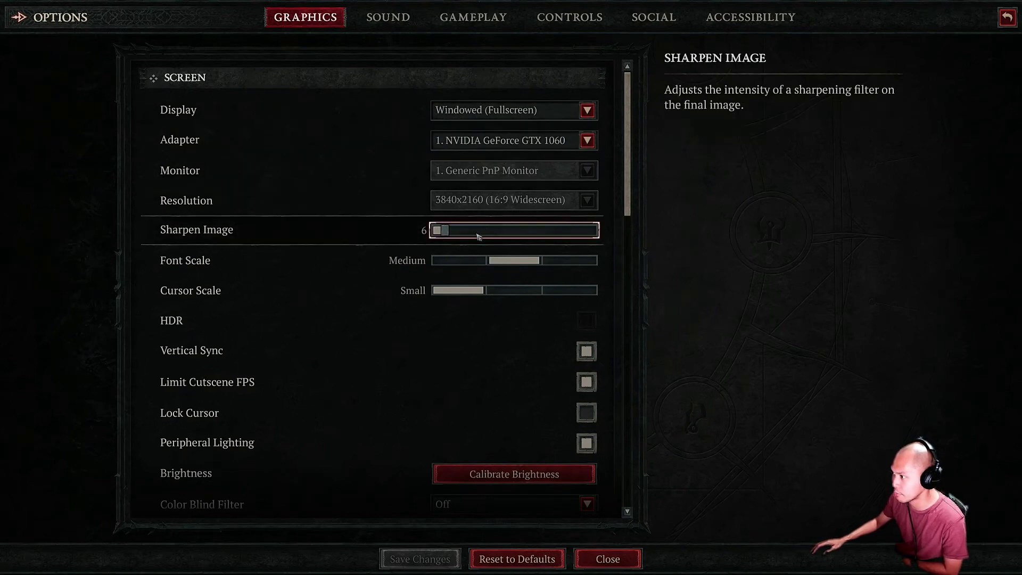
{"action": "scroll", "coordinate": [336, 322], "scroll_direction": "down", "scroll_amount": 1}
{"action": "scroll", "coordinate": [336, 296], "scroll_direction": "up", "scroll_amount": 1}
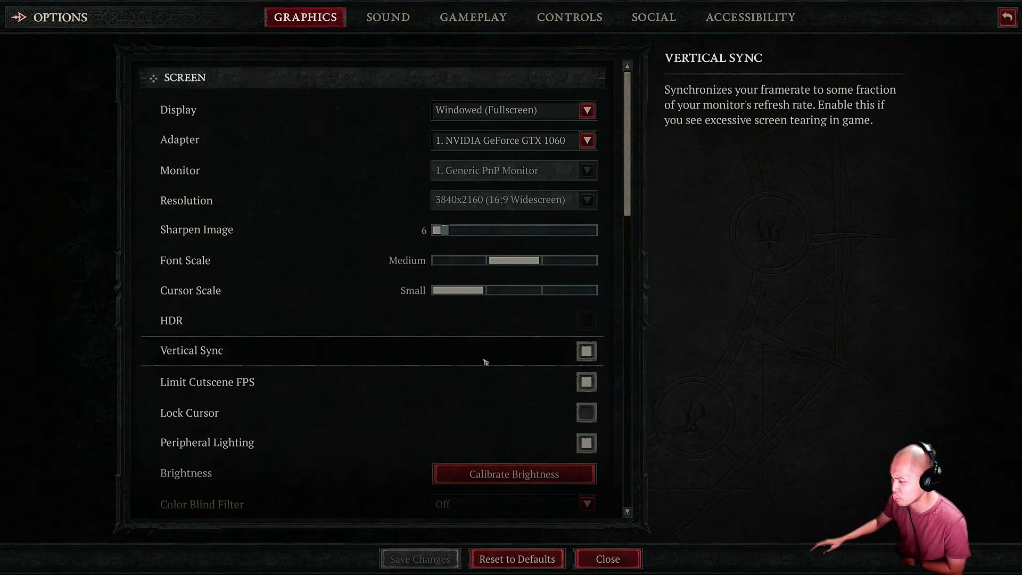
{"action": "scroll", "coordinate": [464, 366], "scroll_direction": "down", "scroll_amount": 1}
{"action": "scroll", "coordinate": [394, 390], "scroll_direction": "down", "scroll_amount": 1}
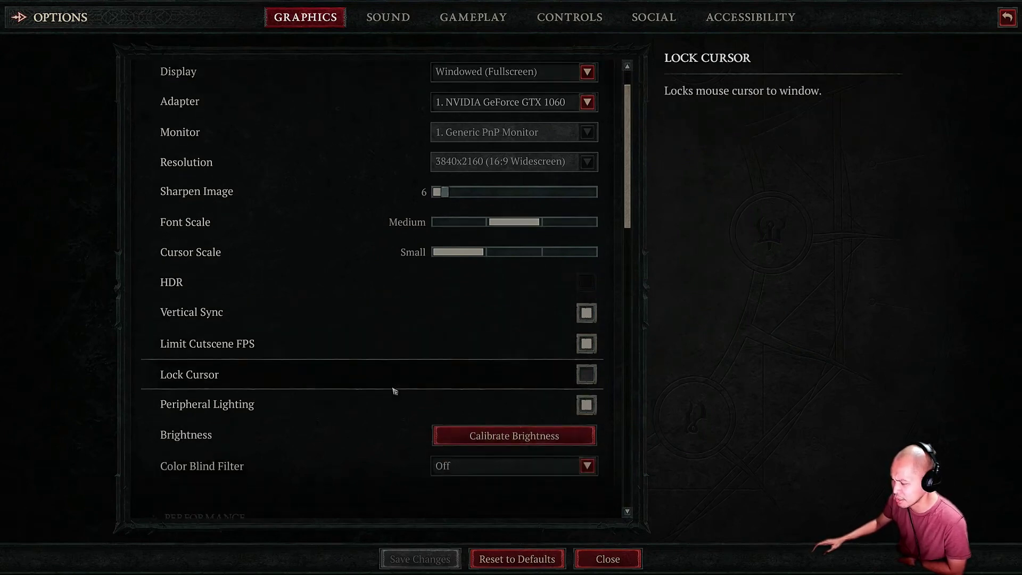
{"action": "scroll", "coordinate": [372, 364], "scroll_direction": "down", "scroll_amount": 1}
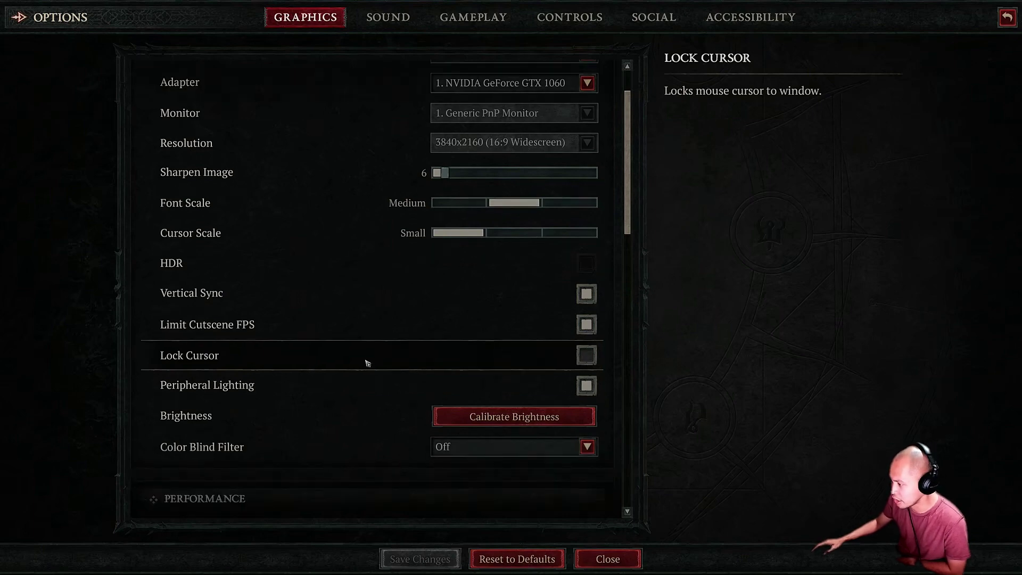
{"action": "scroll", "coordinate": [351, 352], "scroll_direction": "down", "scroll_amount": 2}
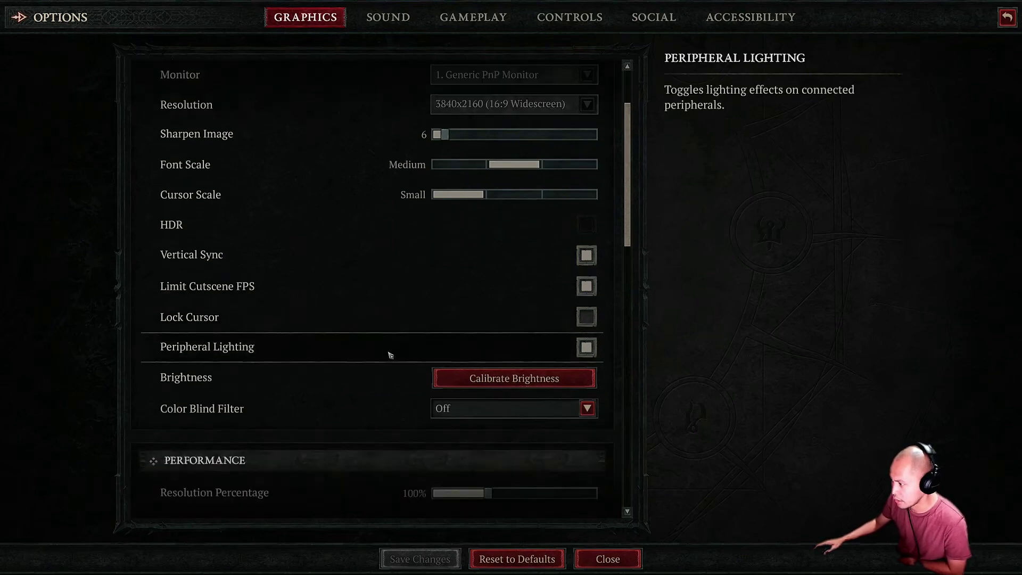
{"action": "scroll", "coordinate": [338, 411], "scroll_direction": "down", "scroll_amount": 1}
{"action": "scroll", "coordinate": [338, 410], "scroll_direction": "down", "scroll_amount": 2}
{"action": "scroll", "coordinate": [339, 412], "scroll_direction": "down", "scroll_amount": 3}
{"action": "scroll", "coordinate": [343, 407], "scroll_direction": "down", "scroll_amount": 2}
{"action": "scroll", "coordinate": [349, 409], "scroll_direction": "down", "scroll_amount": 2}
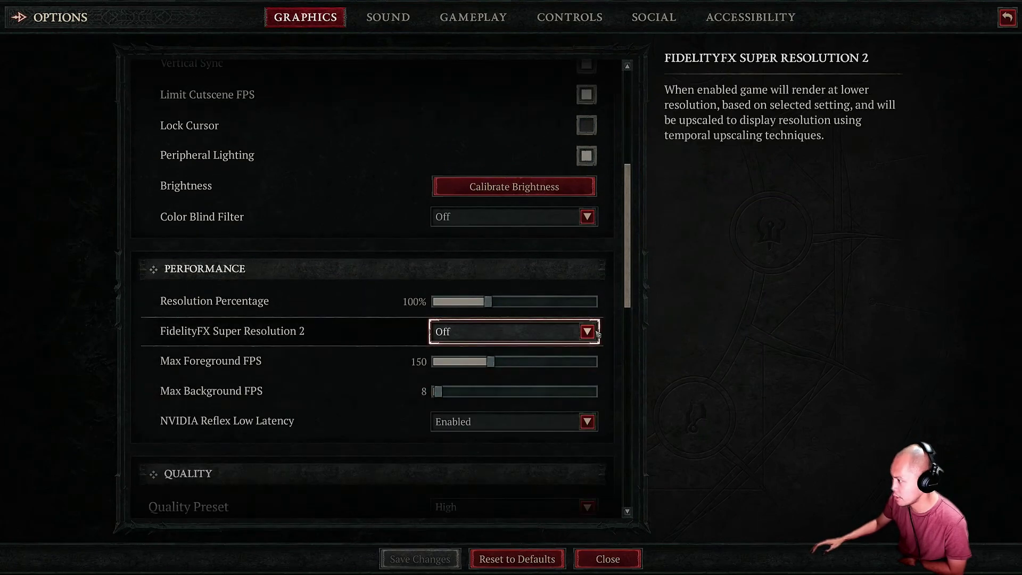
Set FidelityFX Super Resolution 2 to Performance.
{"action": "left_click", "coordinate": [590, 332]}
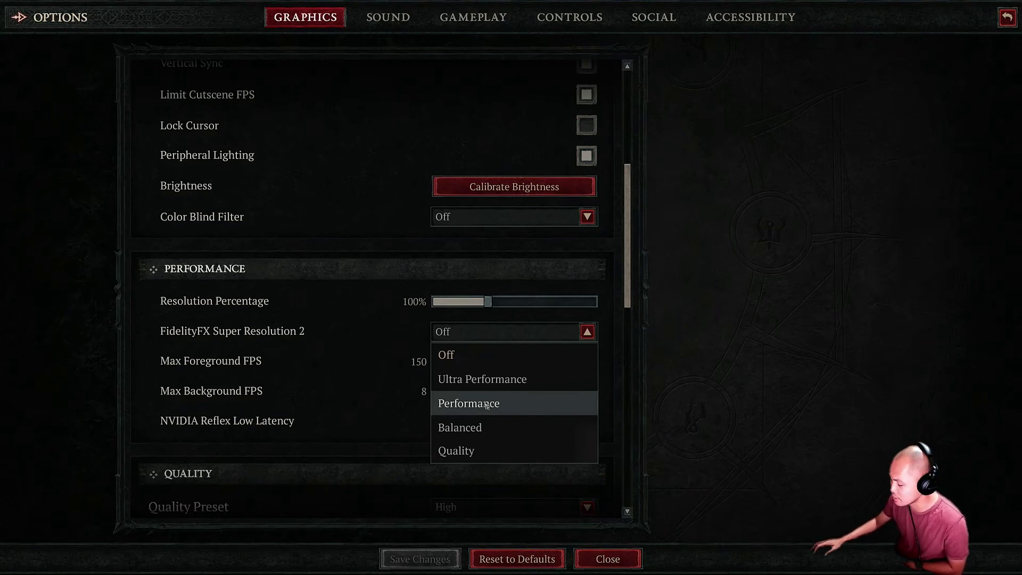
{"action": "left_click", "coordinate": [483, 403]}
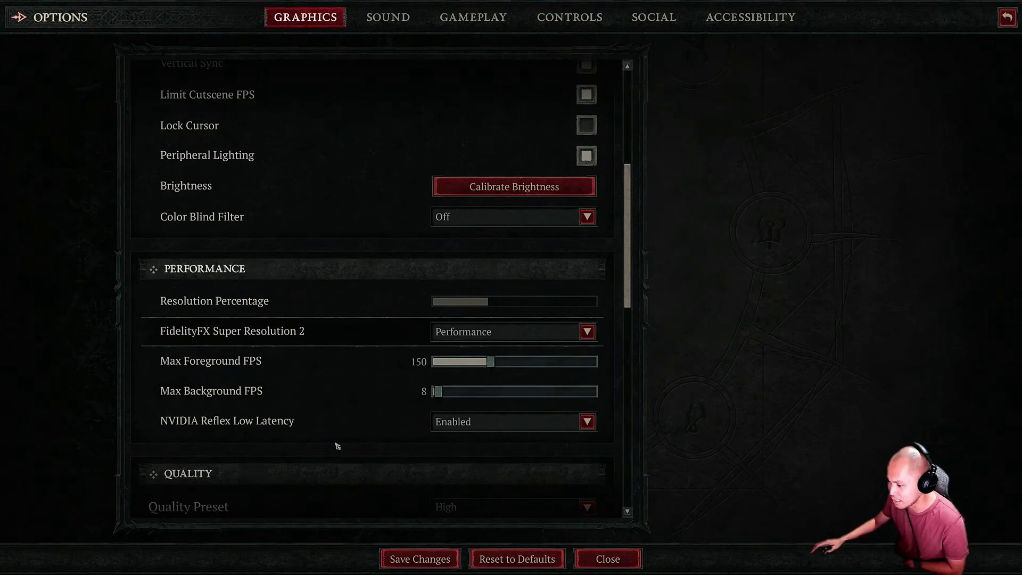
{"action": "scroll", "coordinate": [327, 444], "scroll_direction": "down", "scroll_amount": 1}
{"action": "scroll", "coordinate": [354, 434], "scroll_direction": "down", "scroll_amount": 1}
{"action": "scroll", "coordinate": [468, 418], "scroll_direction": "down", "scroll_amount": 2}
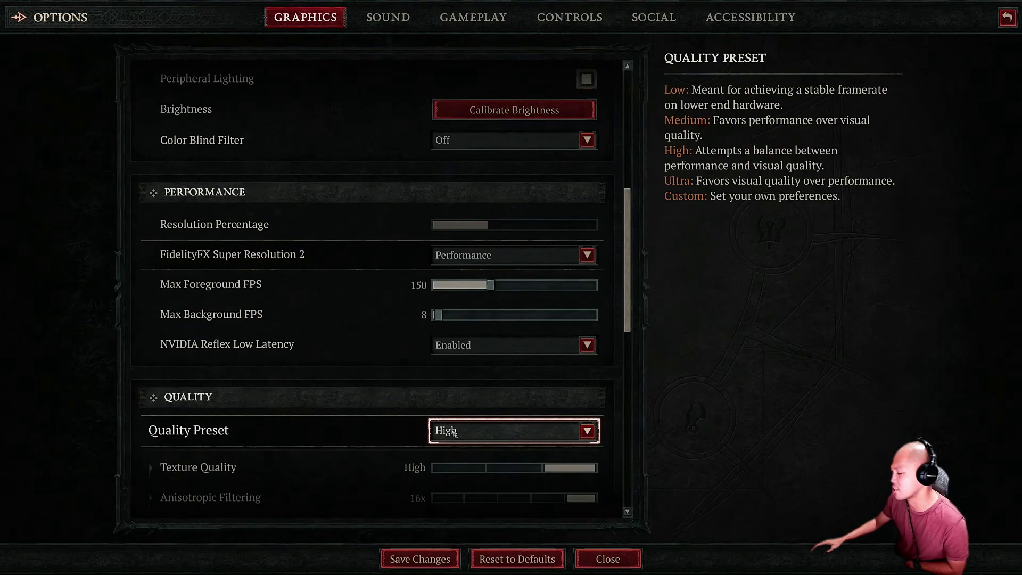
{"action": "scroll", "coordinate": [357, 434], "scroll_direction": "down", "scroll_amount": 3}
{"action": "scroll", "coordinate": [357, 433], "scroll_direction": "down", "scroll_amount": 2}
{"action": "scroll", "coordinate": [357, 436], "scroll_direction": "down", "scroll_amount": 1}
{"action": "scroll", "coordinate": [357, 436], "scroll_direction": "down", "scroll_amount": 3}
{"action": "scroll", "coordinate": [357, 435], "scroll_direction": "down", "scroll_amount": 1}
{"action": "scroll", "coordinate": [357, 433], "scroll_direction": "down", "scroll_amount": 1}
{"action": "scroll", "coordinate": [356, 434], "scroll_direction": "up", "scroll_amount": 3}
{"action": "scroll", "coordinate": [336, 436], "scroll_direction": "up", "scroll_amount": 3}
{"action": "scroll", "coordinate": [323, 439], "scroll_direction": "up", "scroll_amount": 3}
{"action": "scroll", "coordinate": [325, 423], "scroll_direction": "up", "scroll_amount": 3}
{"action": "scroll", "coordinate": [326, 423], "scroll_direction": "up", "scroll_amount": 1}
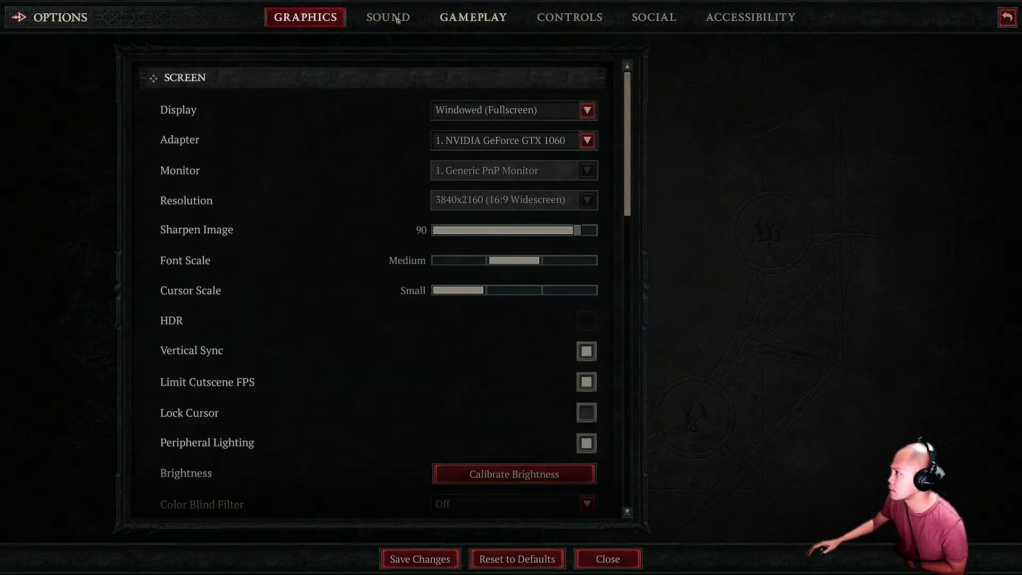
Save the changed graphics settings and return to the character select screen.
{"action": "left_click", "coordinate": [754, 17]}
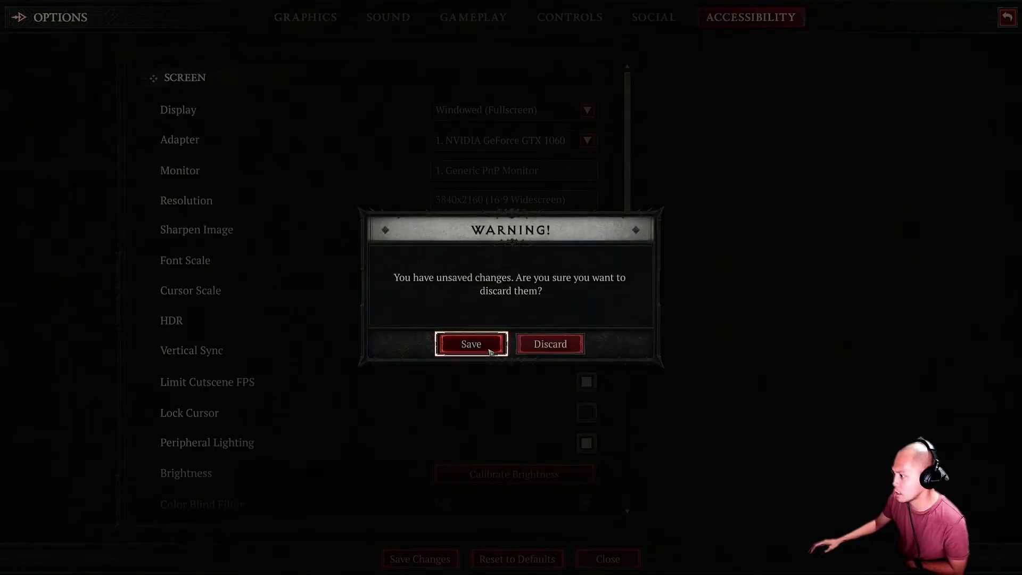
{"action": "left_click", "coordinate": [491, 352]}
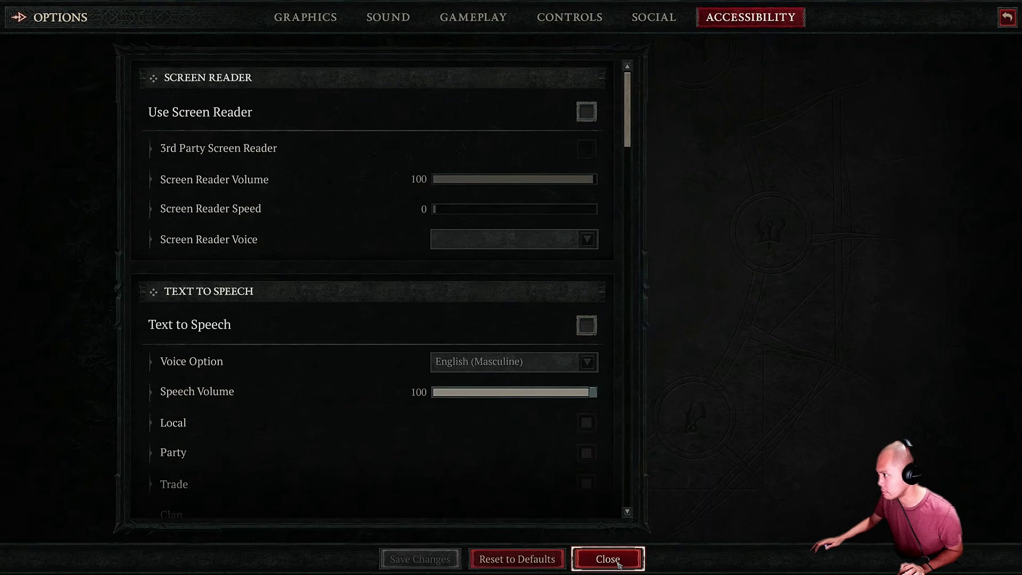
{"action": "left_click", "coordinate": [618, 564]}
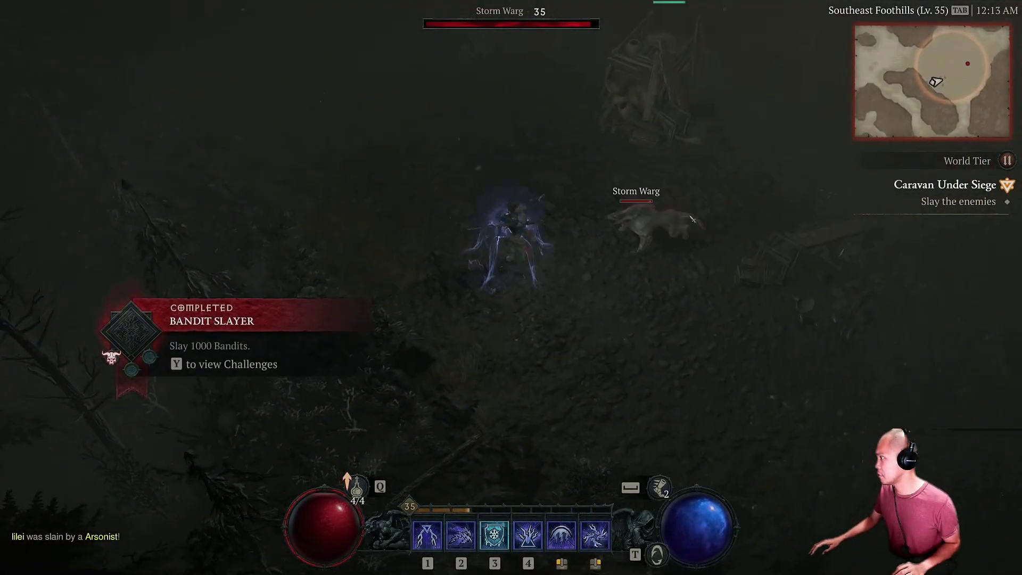
Attack the Storm Warg assaulting the character.
{"action": "left_click", "coordinate": [613, 248]}
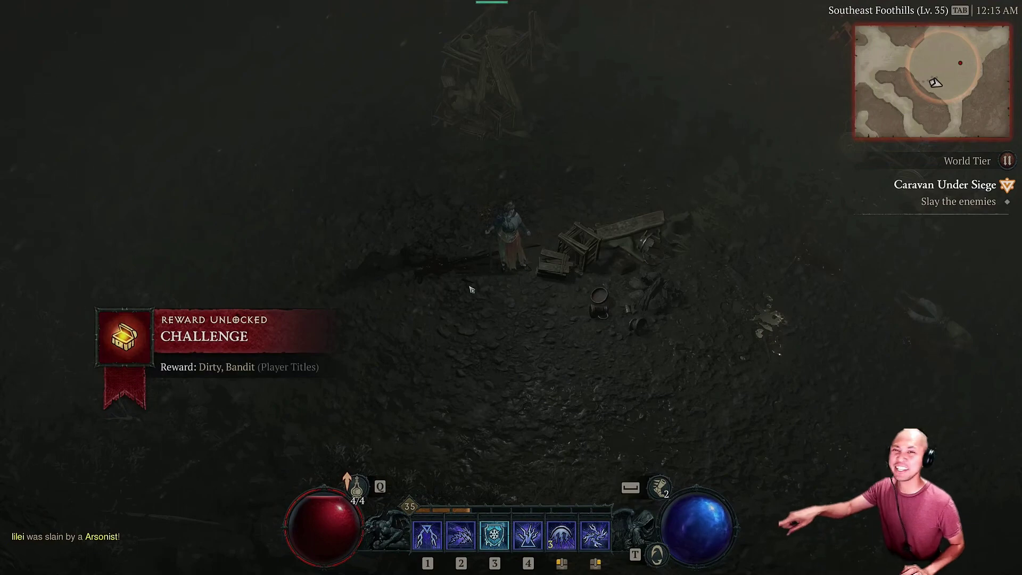
Bring up the GeForce Experience overlay's performance HUD layout settings via Alt+Z.
{"action": "key", "text": "alt+z"}
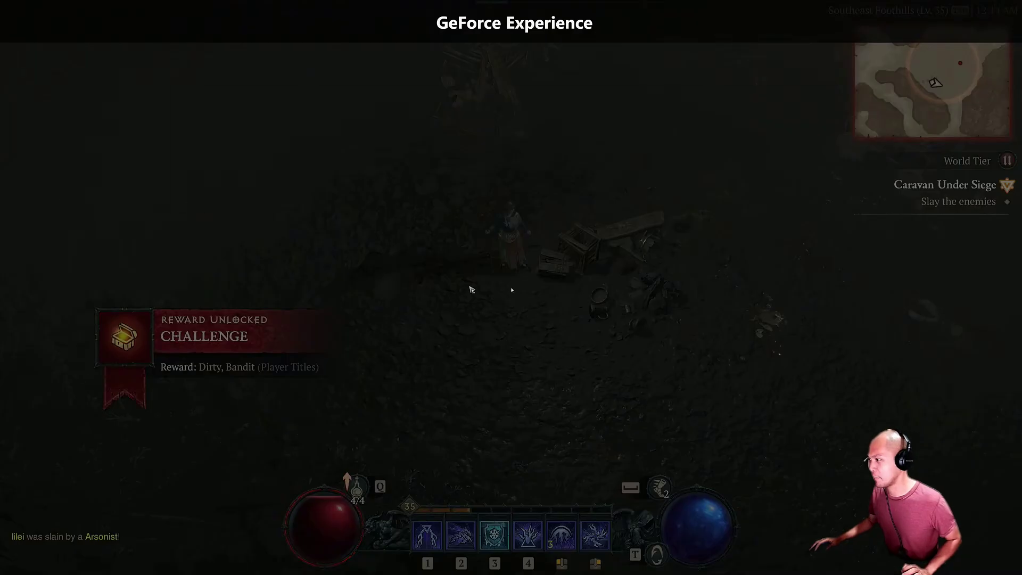
{"action": "key", "text": "Right"}
{"action": "key", "text": "Right"}
{"action": "key", "text": "Right"}
{"action": "key", "text": "Return"}
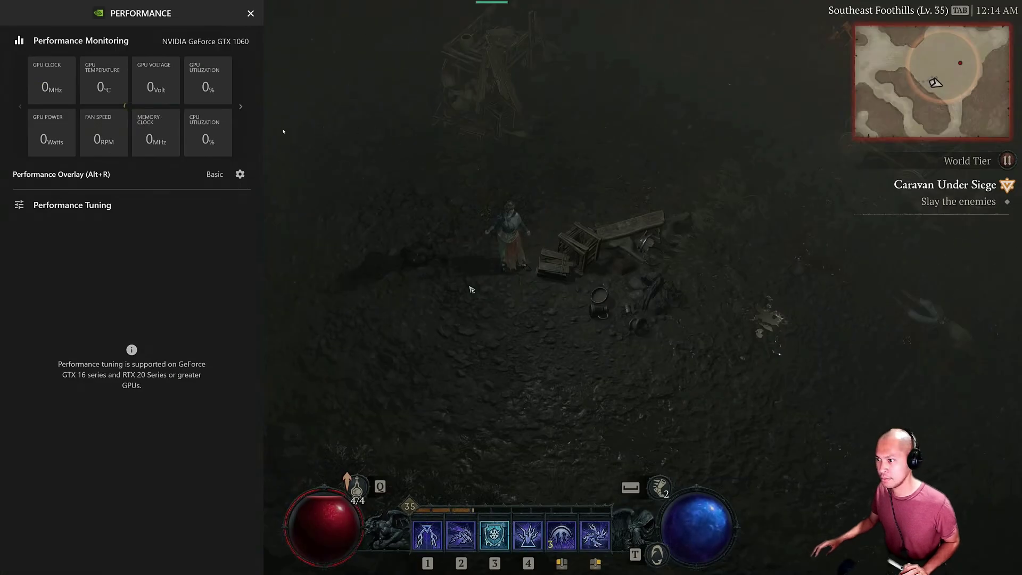
{"action": "key", "text": "Return"}
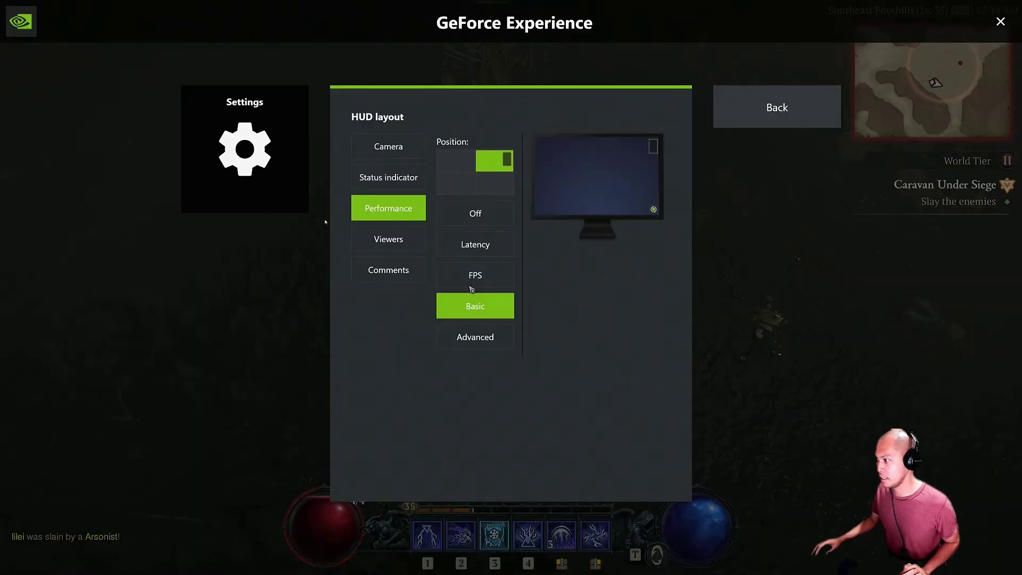
Switch the performance overlay to the Advanced layout and return to the performance panel.
{"action": "key", "text": "Down"}
{"action": "key", "text": "Right"}
{"action": "key", "text": "Return"}
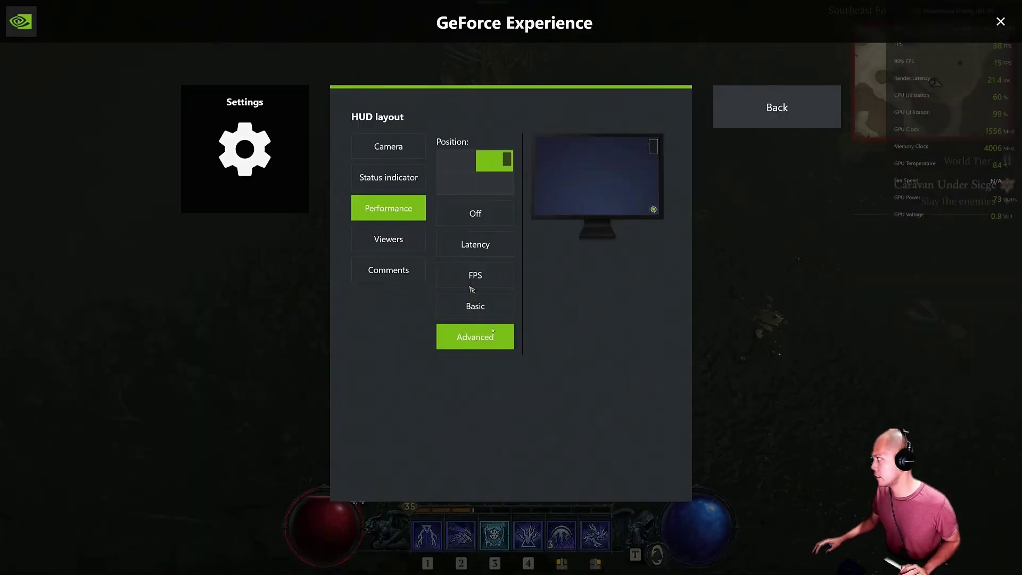
{"action": "left_click", "coordinate": [741, 112]}
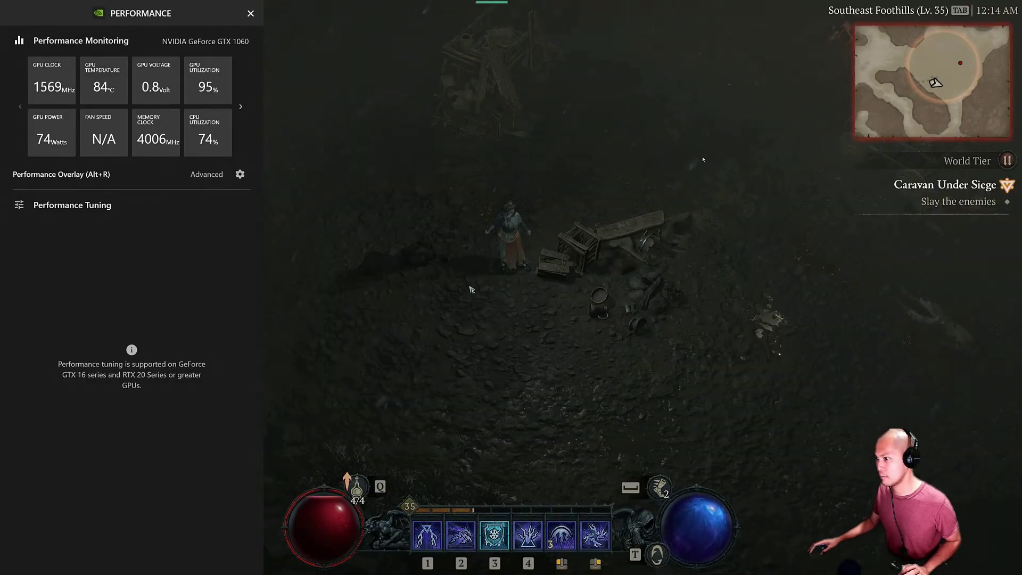
Dismiss the overlay panel and walk the character through the foothills past the cart.
{"action": "key", "text": "alt+z"}
{"action": "left_click", "coordinate": [407, 362]}
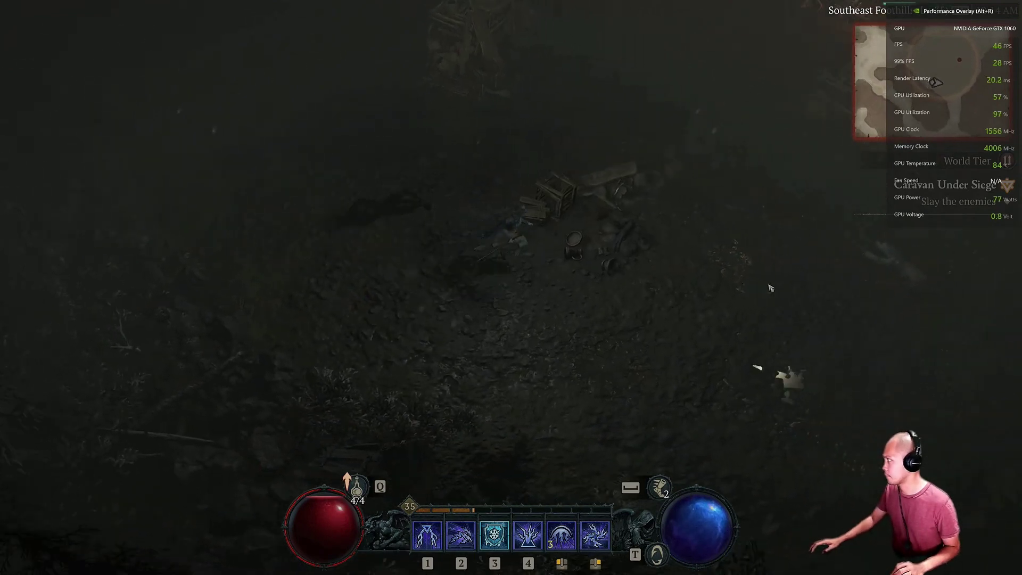
{"action": "left_click", "coordinate": [695, 292]}
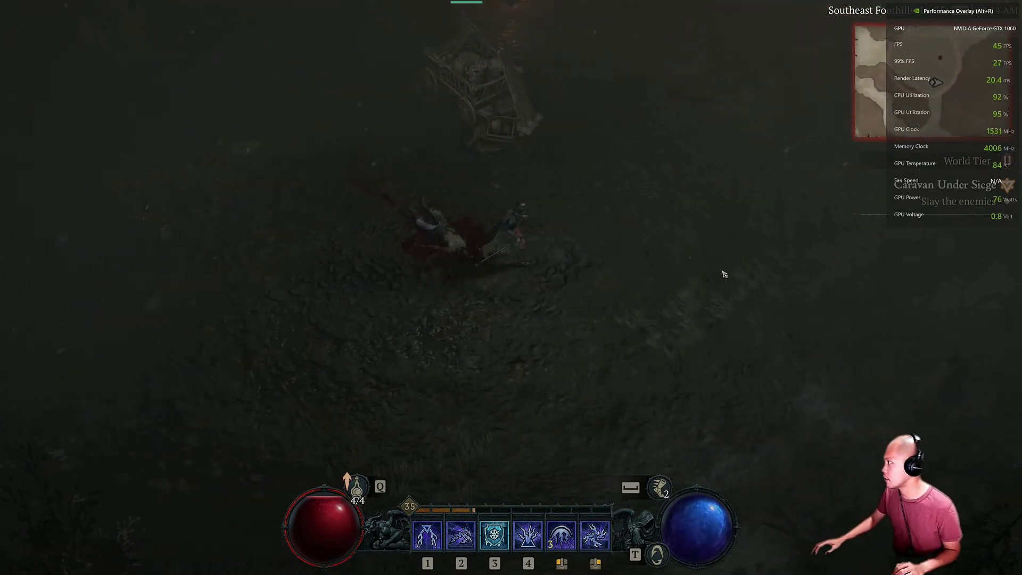
{"action": "left_click", "coordinate": [631, 206]}
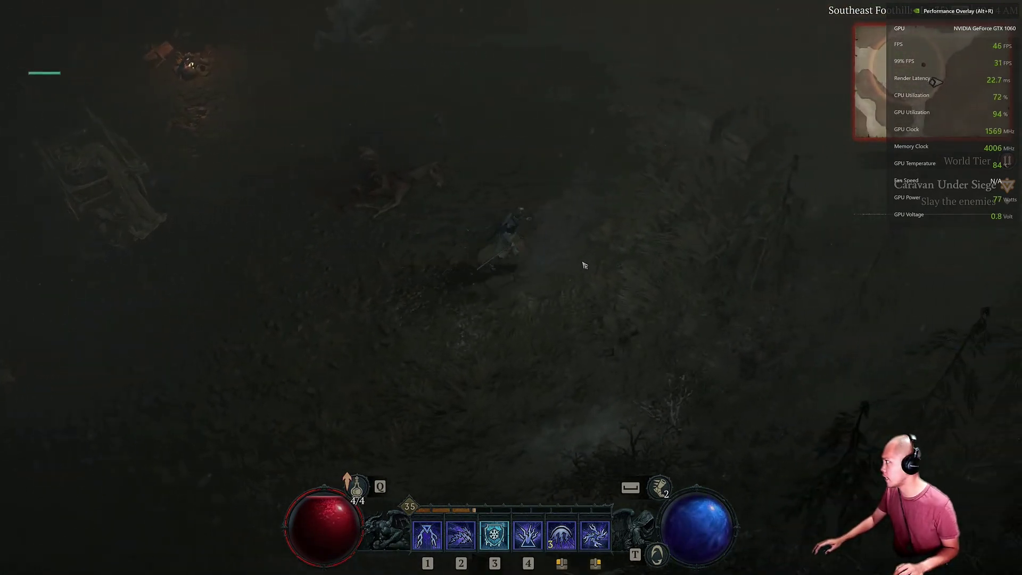
{"action": "left_click", "coordinate": [583, 121]}
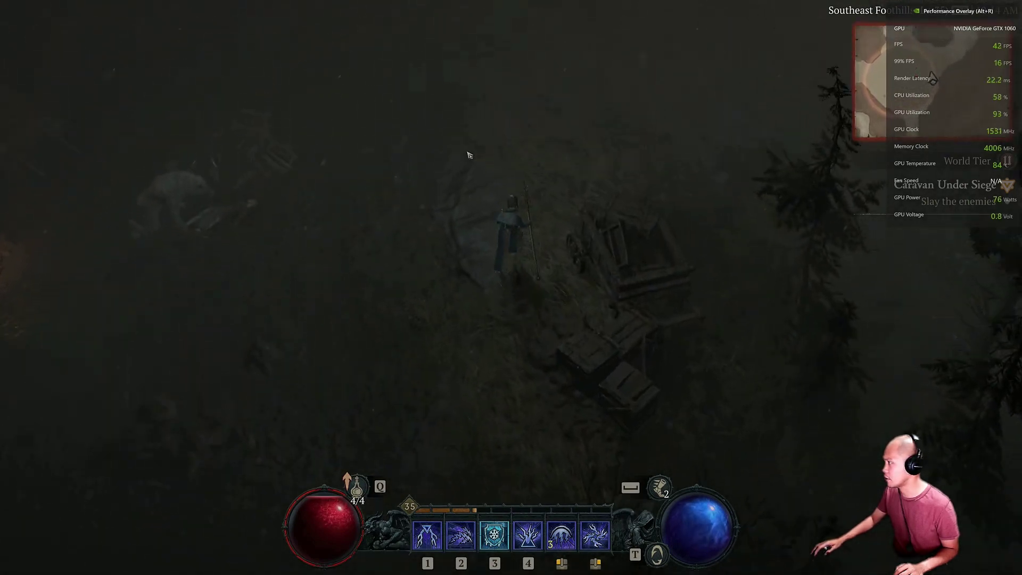
{"action": "left_click", "coordinate": [362, 168]}
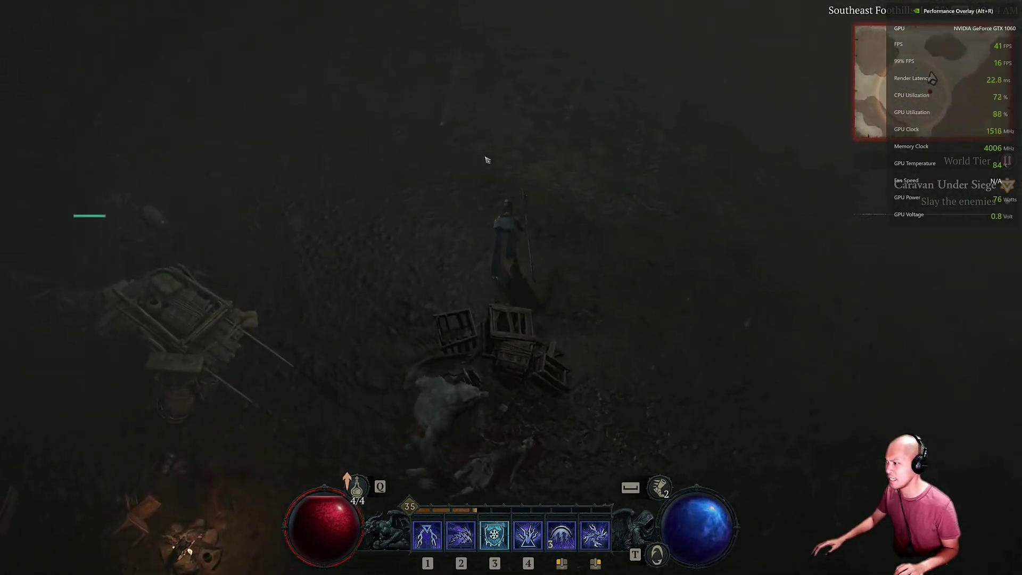
{"action": "left_click", "coordinate": [668, 266]}
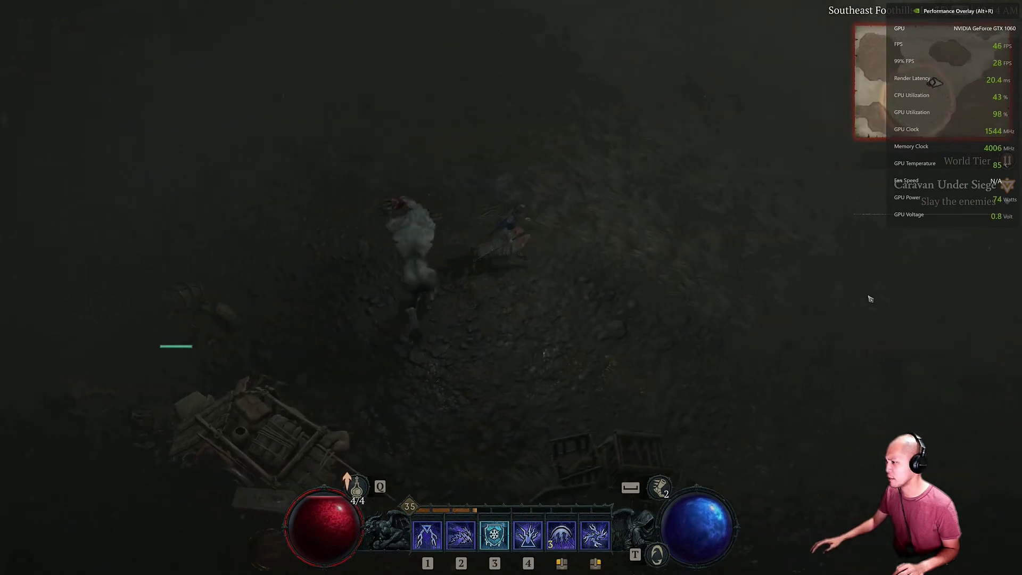
Continue roaming down past the campfire and trees, then back up toward the cart.
{"action": "left_click", "coordinate": [787, 388]}
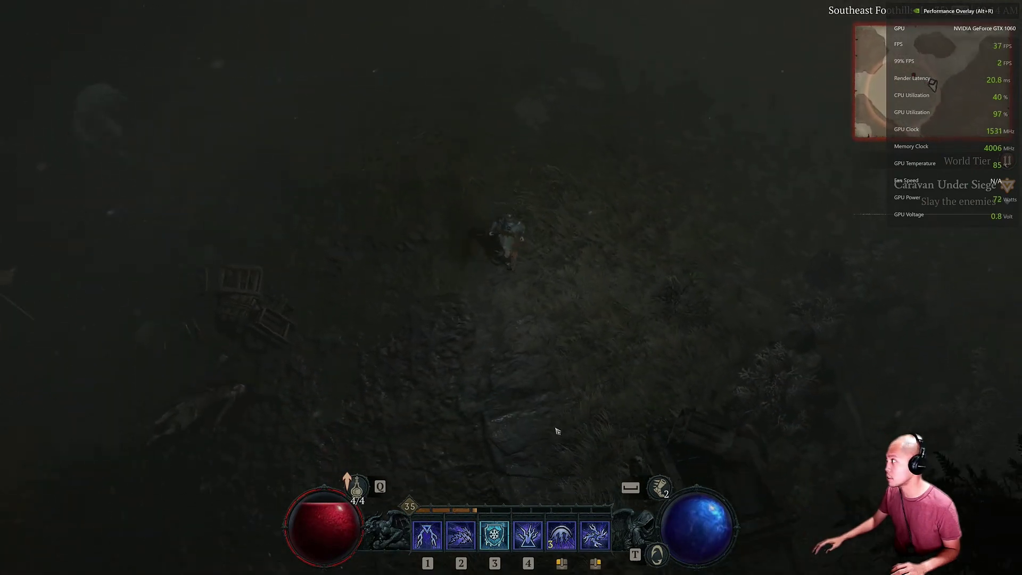
{"action": "left_click", "coordinate": [357, 334]}
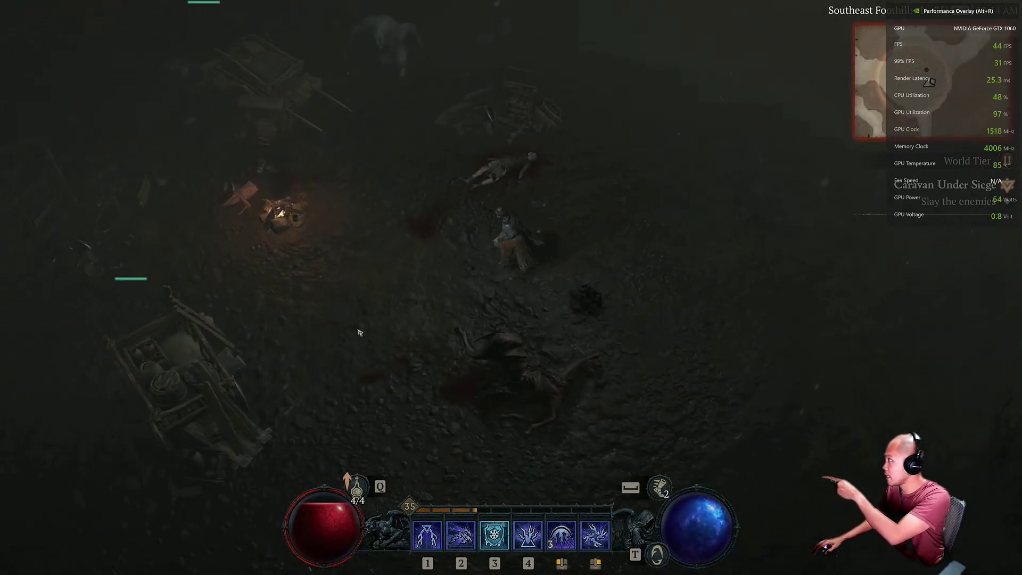
{"action": "left_click", "coordinate": [302, 309]}
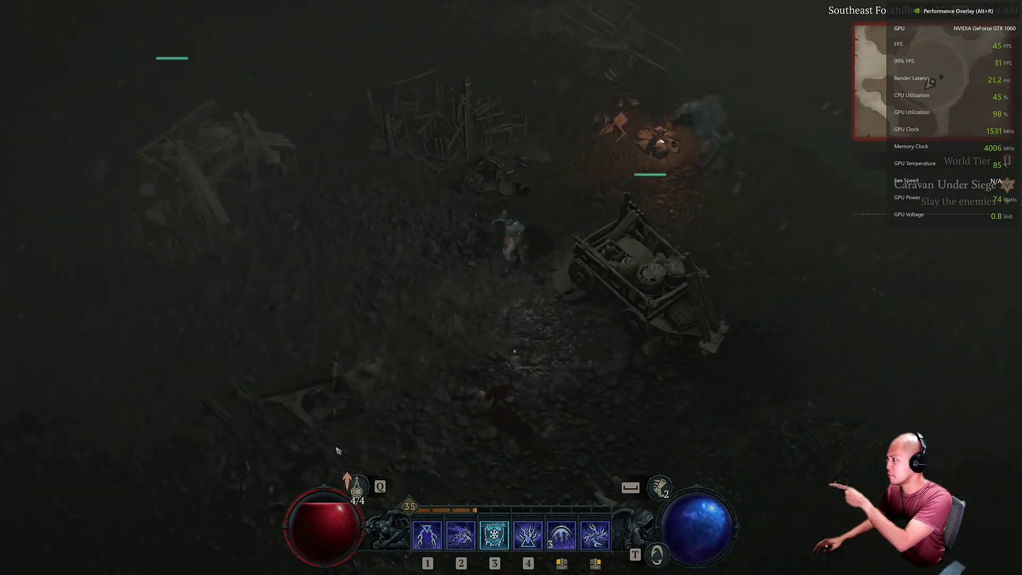
{"action": "left_click", "coordinate": [538, 383]}
{"action": "left_click", "coordinate": [440, 388]}
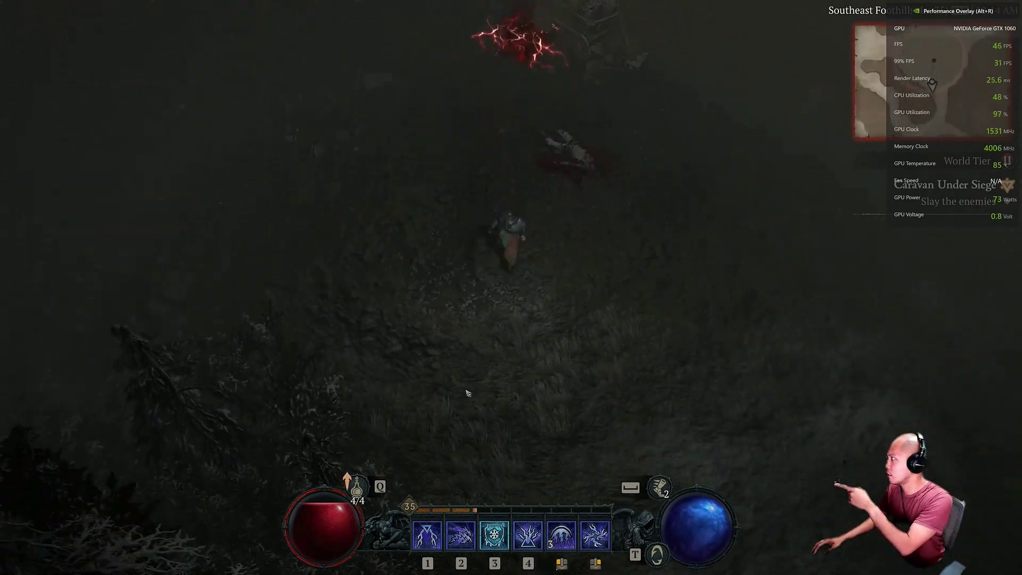
{"action": "left_click", "coordinate": [359, 141]}
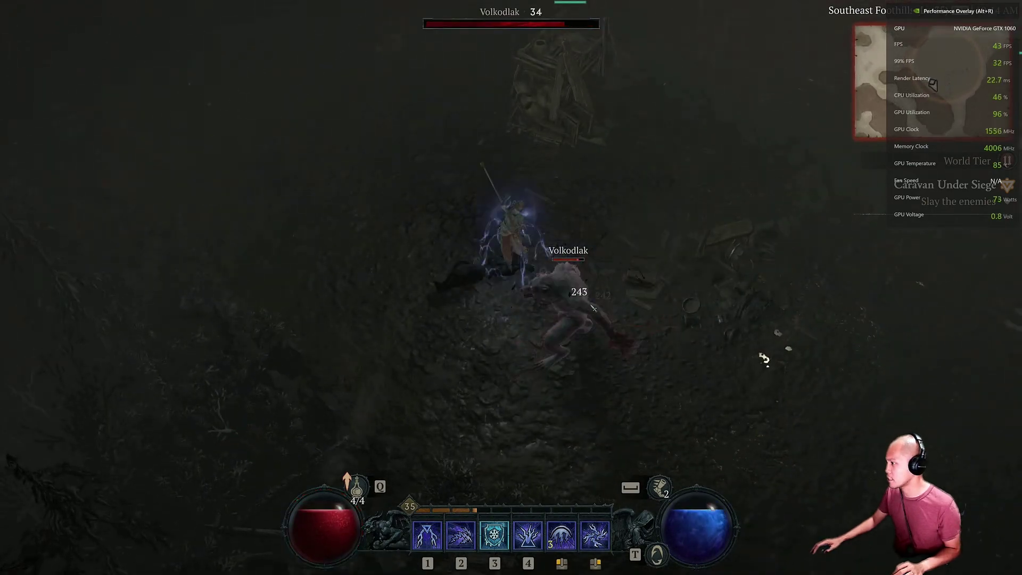
Slay the Volkodlak with lightning strikes, cast ice armor and move onward.
{"action": "left_click", "coordinate": [578, 279]}
{"action": "left_click", "coordinate": [490, 252]}
{"action": "left_click", "coordinate": [491, 267]}
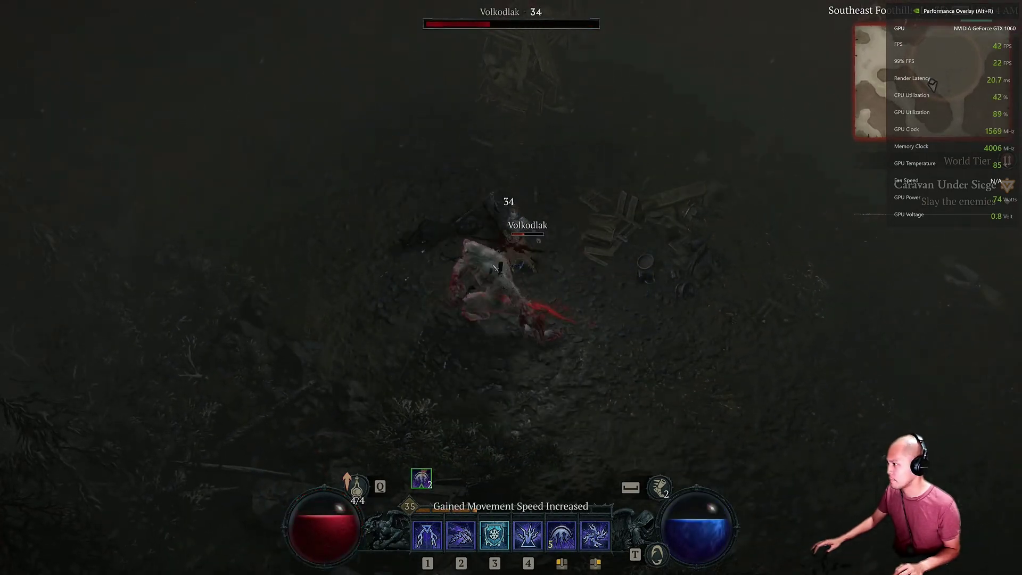
{"action": "left_click", "coordinate": [498, 281]}
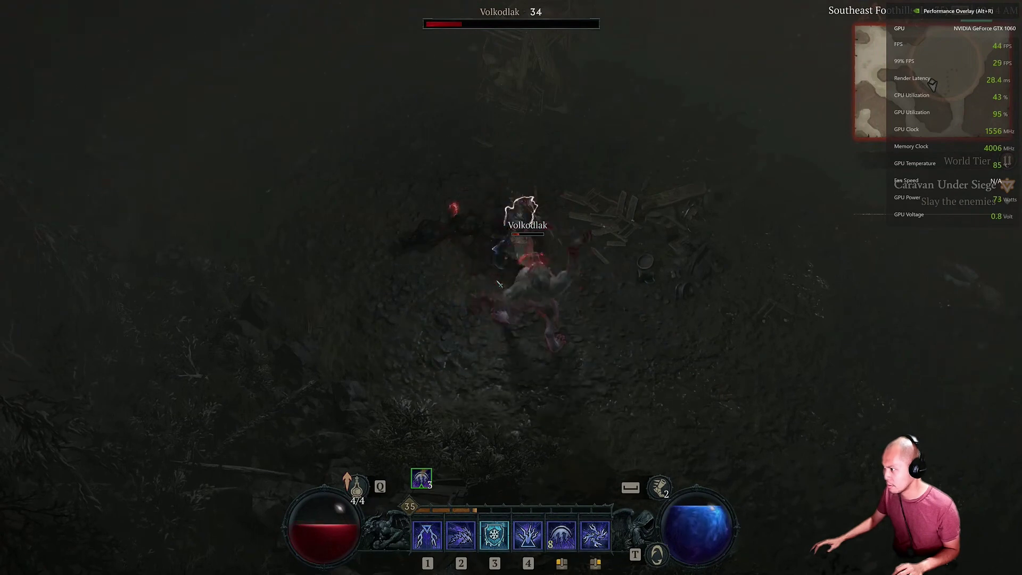
{"action": "left_click", "coordinate": [498, 282]}
{"action": "key", "text": "3"}
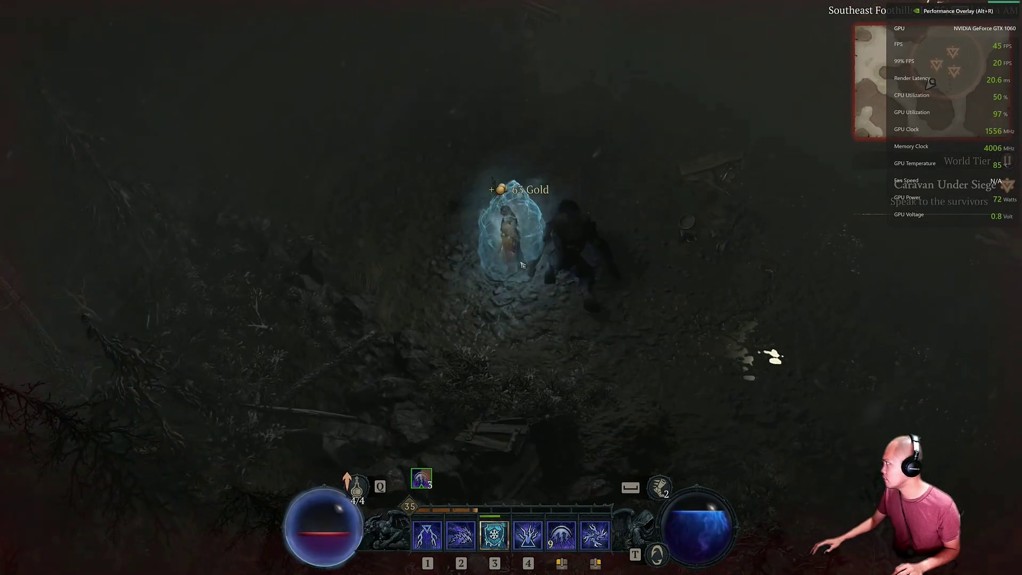
{"action": "left_click", "coordinate": [675, 301]}
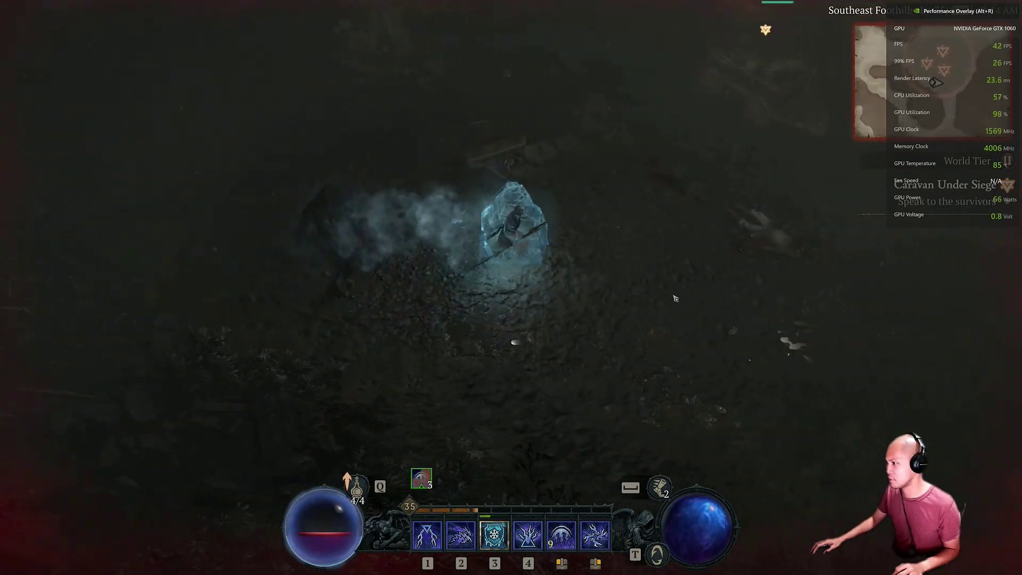
{"action": "left_click", "coordinate": [700, 278]}
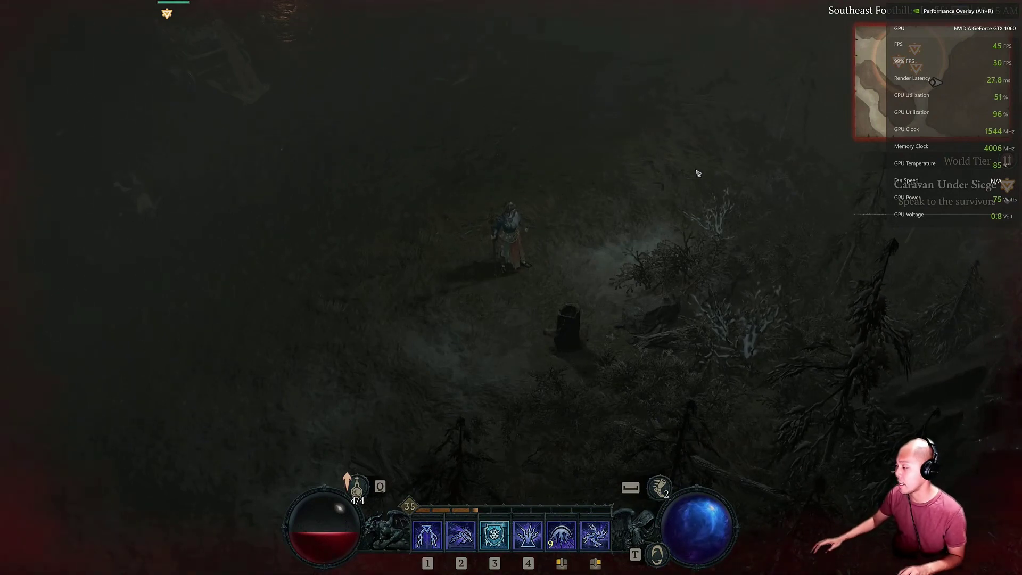
Exit Diablo IV from the game menu back to the desktop.
{"action": "key", "text": "Escape"}
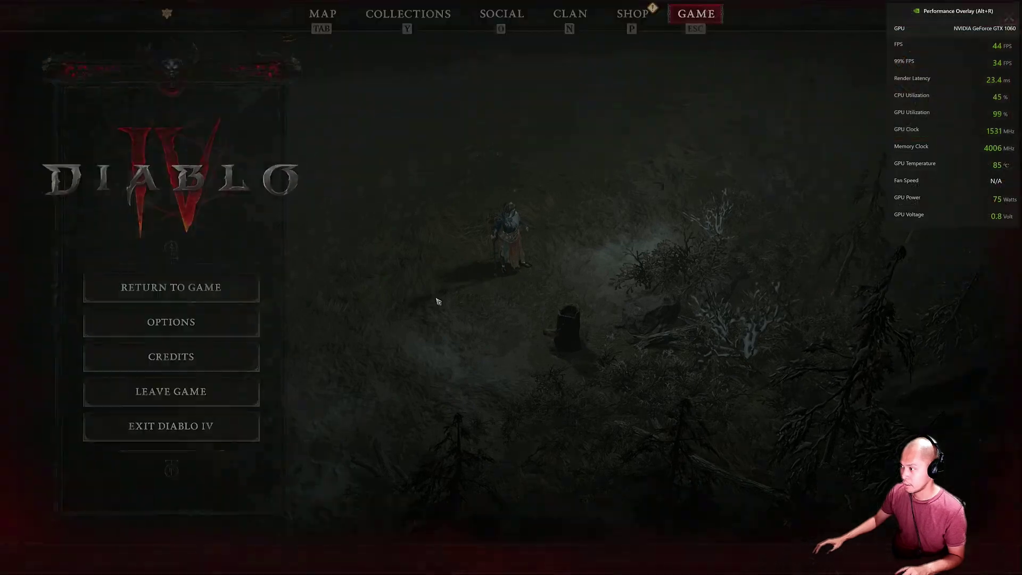
{"action": "left_click", "coordinate": [183, 436]}
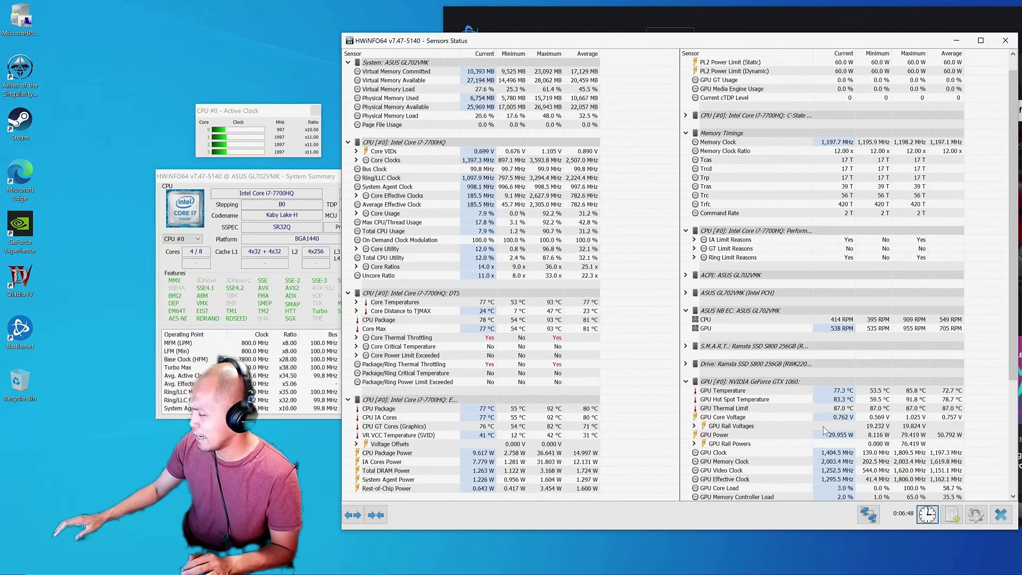
Bring up the desktop's shortcut menu after reviewing the GTX 1060 sensors.
{"action": "right_click", "coordinate": [180, 54]}
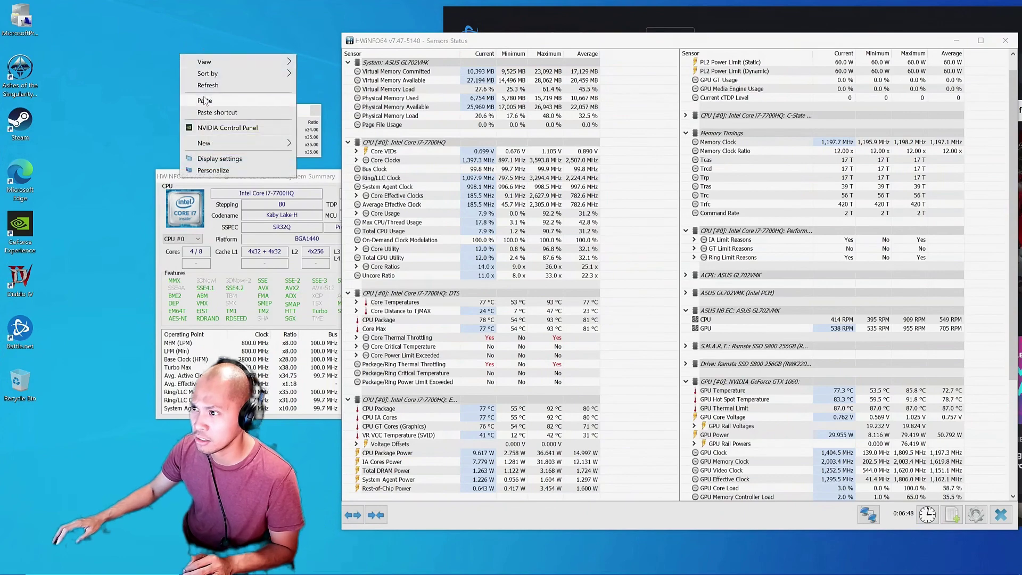
Launch NVIDIA Control Panel to check the HDMI display's available resolutions.
{"action": "left_click", "coordinate": [236, 130]}
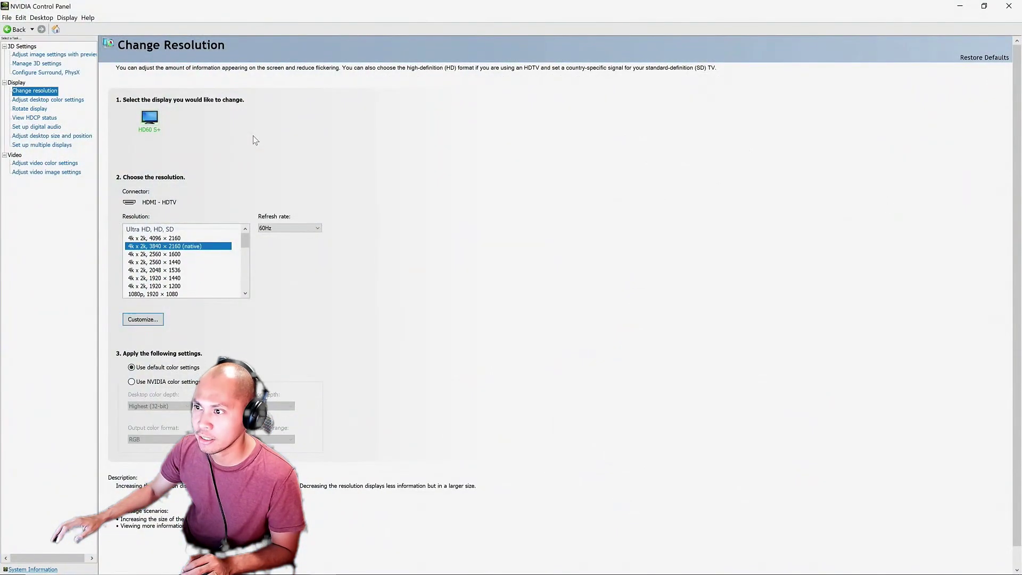
{"action": "scroll", "coordinate": [188, 268], "scroll_direction": "down", "scroll_amount": 1}
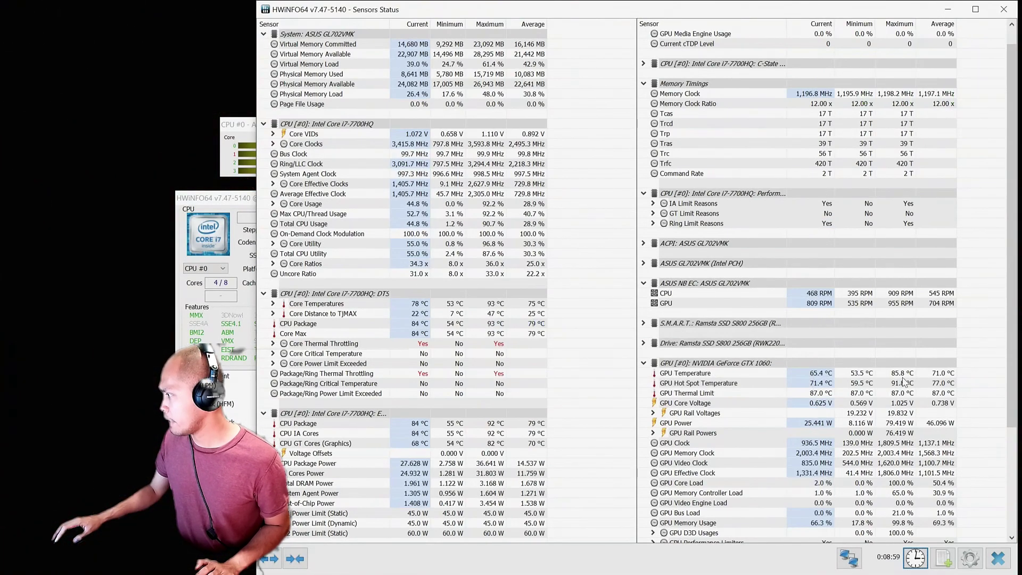
Reset HWiNFO64's sensor min, max, average values and timer.
{"action": "left_click", "coordinate": [915, 560]}
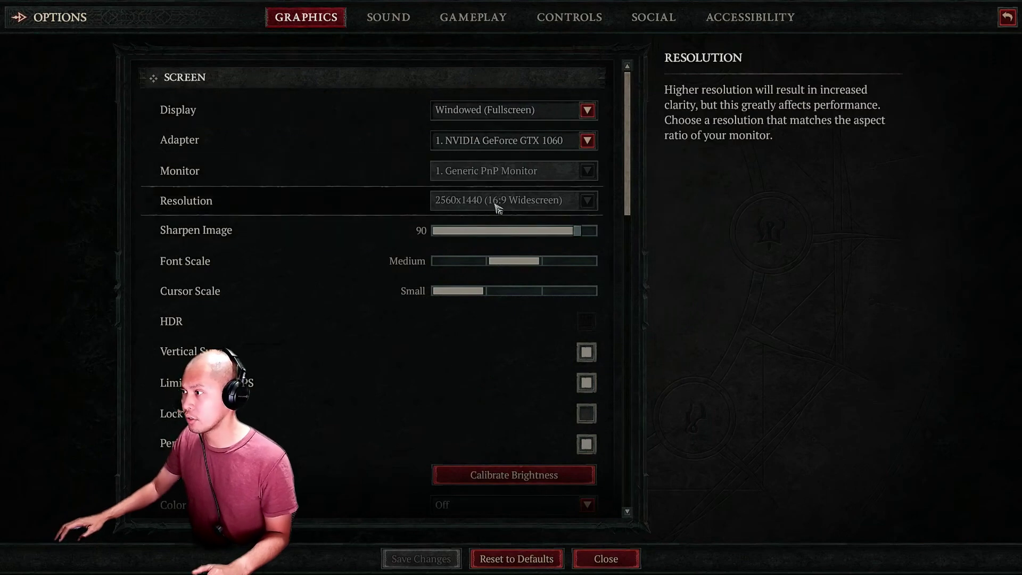
{"action": "scroll", "coordinate": [397, 285], "scroll_direction": "down", "scroll_amount": 1}
{"action": "scroll", "coordinate": [418, 342], "scroll_direction": "down", "scroll_amount": 2}
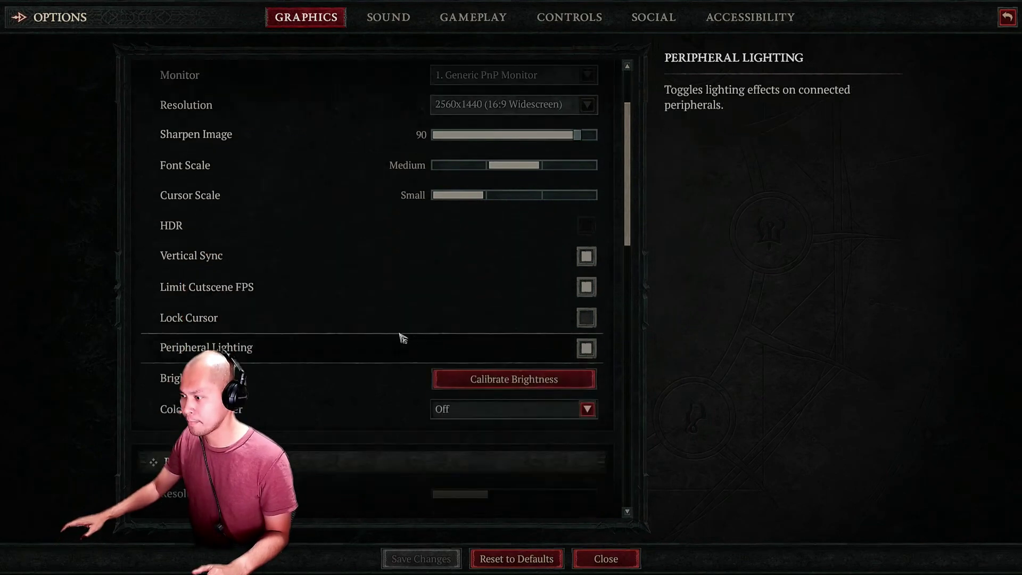
{"action": "scroll", "coordinate": [397, 338], "scroll_direction": "down", "scroll_amount": 2}
{"action": "scroll", "coordinate": [368, 336], "scroll_direction": "down", "scroll_amount": 2}
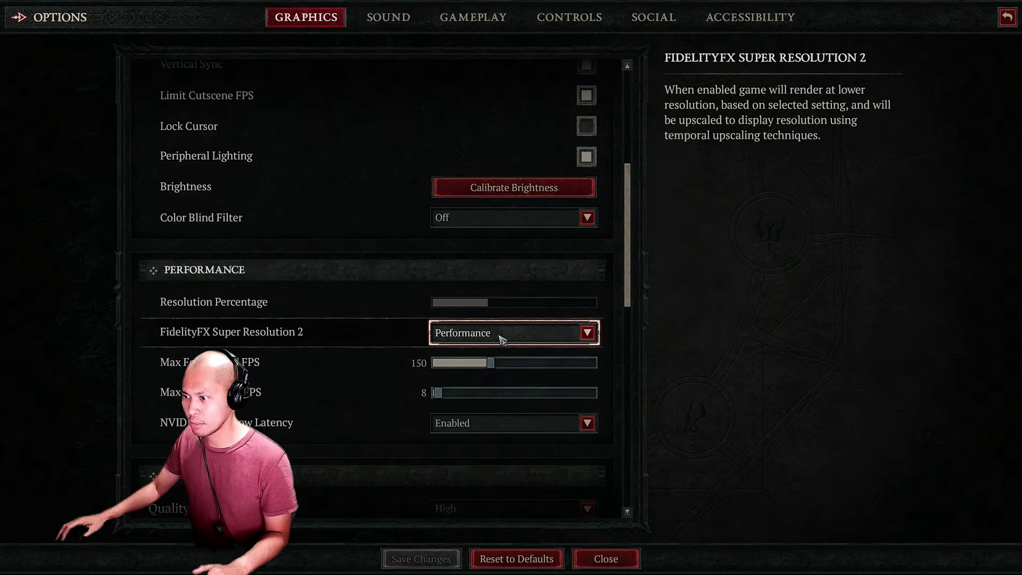
{"action": "scroll", "coordinate": [425, 382], "scroll_direction": "down", "scroll_amount": 2}
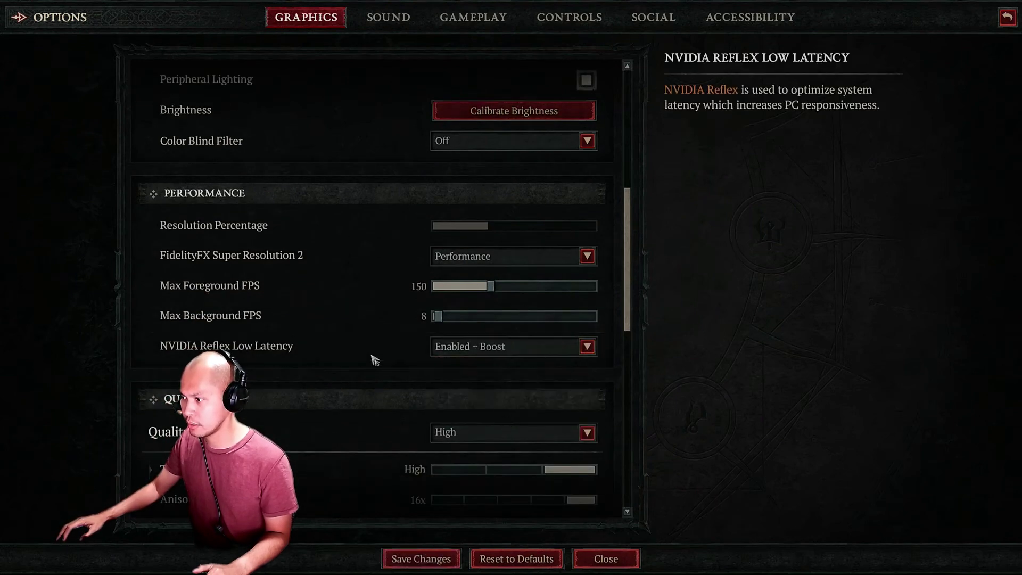
{"action": "scroll", "coordinate": [373, 363], "scroll_direction": "down", "scroll_amount": 2}
Set NVIDIA Reflex Low Latency to Enabled + Boost.
{"action": "left_click", "coordinate": [512, 289]}
{"action": "left_click", "coordinate": [495, 336]}
{"action": "scroll", "coordinate": [394, 342], "scroll_direction": "down", "scroll_amount": 2}
{"action": "scroll", "coordinate": [354, 316], "scroll_direction": "down", "scroll_amount": 1}
{"action": "scroll", "coordinate": [338, 247], "scroll_direction": "down", "scroll_amount": 2}
{"action": "scroll", "coordinate": [327, 350], "scroll_direction": "down", "scroll_amount": 2}
{"action": "scroll", "coordinate": [351, 384], "scroll_direction": "down", "scroll_amount": 5}
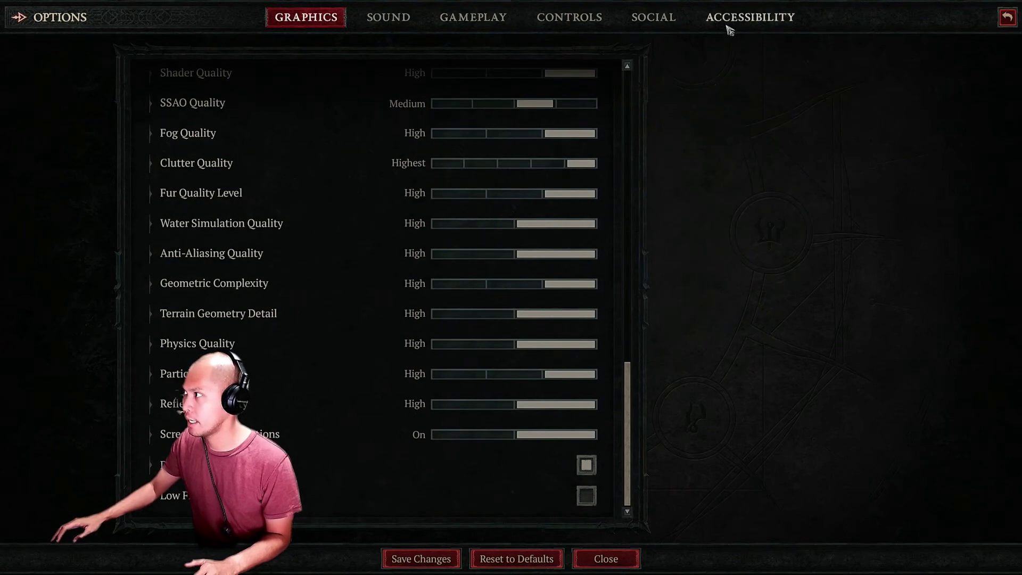
Save the graphics settings and close options back to character select.
{"action": "left_click", "coordinate": [751, 20]}
{"action": "left_click", "coordinate": [471, 350]}
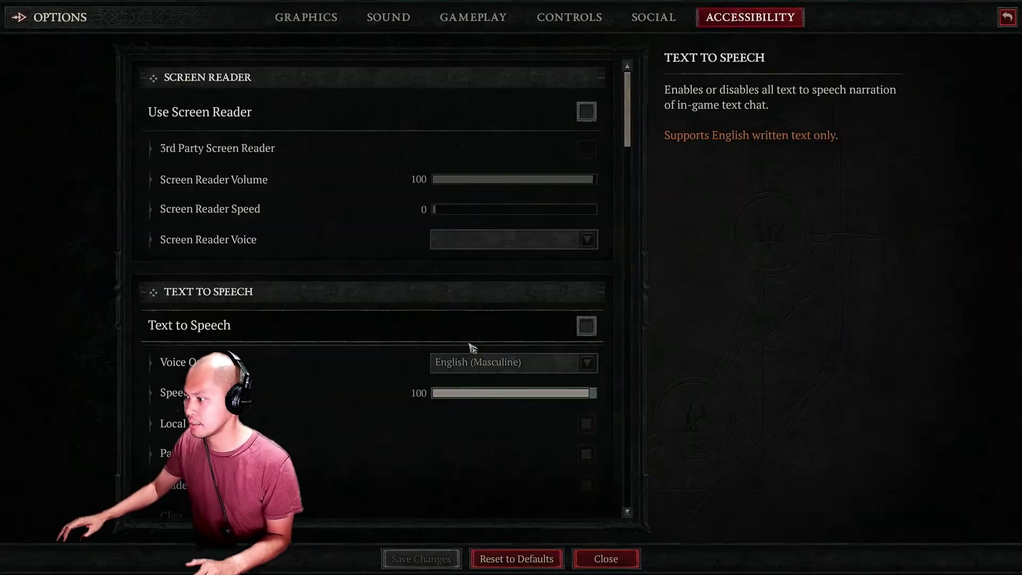
{"action": "scroll", "coordinate": [293, 283], "scroll_direction": "down", "scroll_amount": 1}
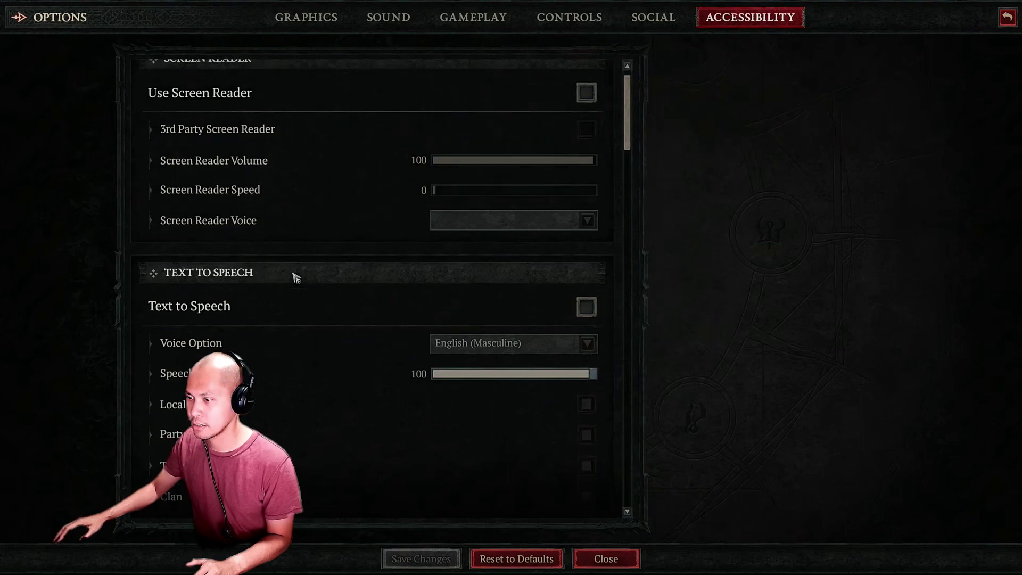
{"action": "scroll", "coordinate": [281, 315], "scroll_direction": "down", "scroll_amount": 1}
{"action": "scroll", "coordinate": [280, 326], "scroll_direction": "down", "scroll_amount": 2}
{"action": "scroll", "coordinate": [564, 515], "scroll_direction": "down", "scroll_amount": 1}
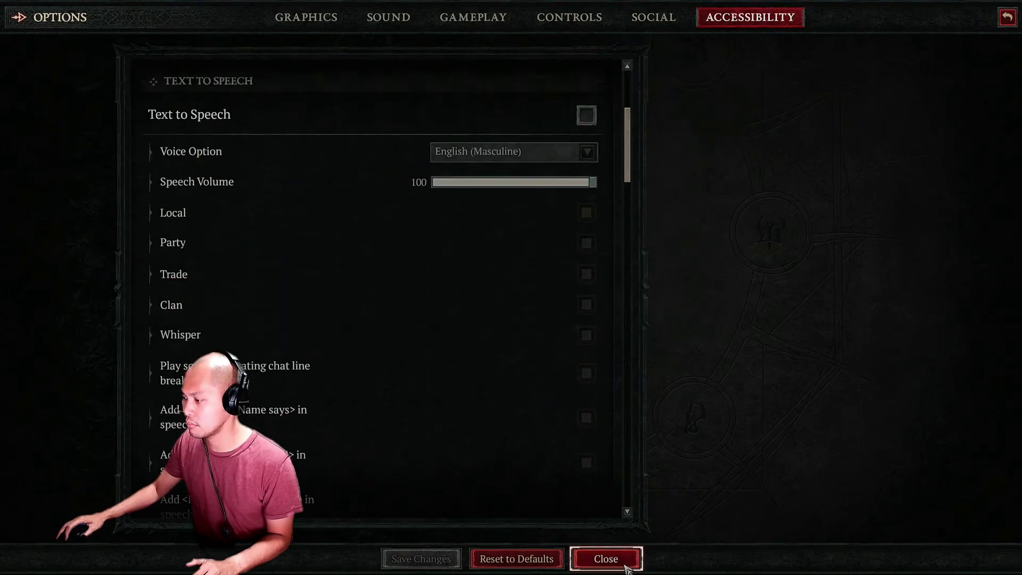
{"action": "left_click", "coordinate": [616, 563]}
Dismiss the character-select panels and start the game with the level 35 character.
{"action": "key", "text": "z"}
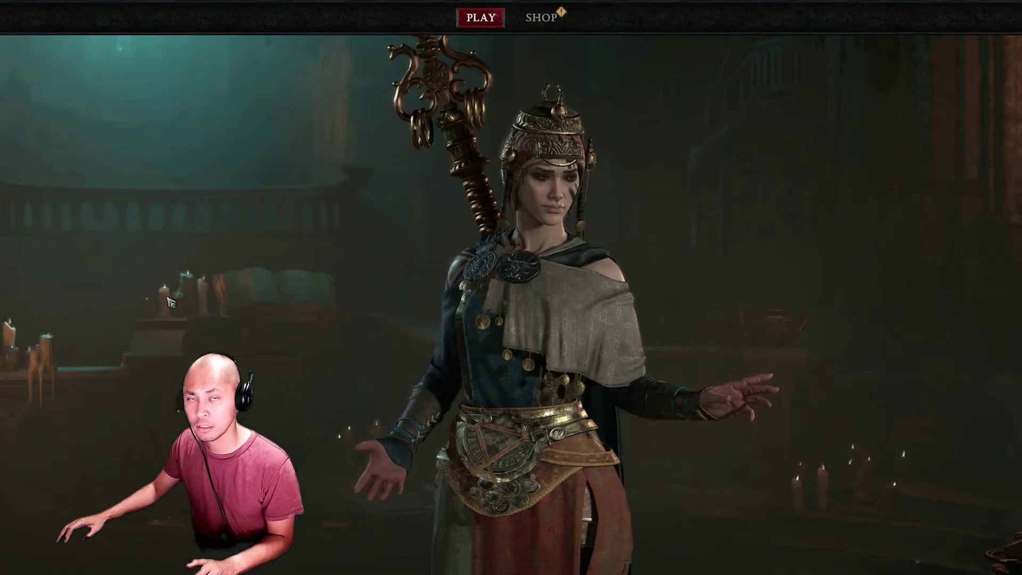
{"action": "key", "text": "Return"}
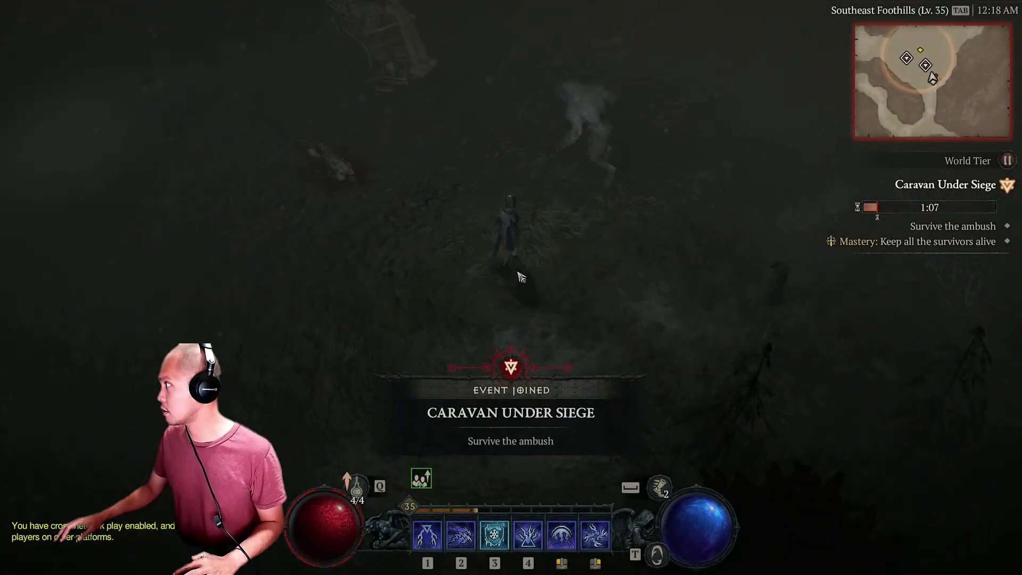
Show the FPS overlay with Alt+R and walk north past Mathael into the attacking pack.
{"action": "key", "text": "alt+r"}
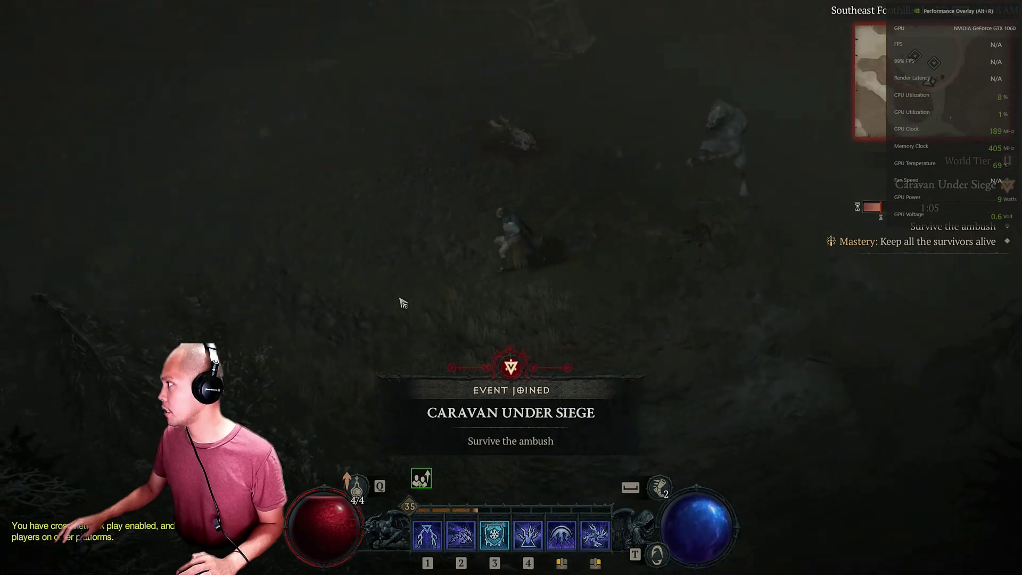
{"action": "left_click", "coordinate": [435, 204]}
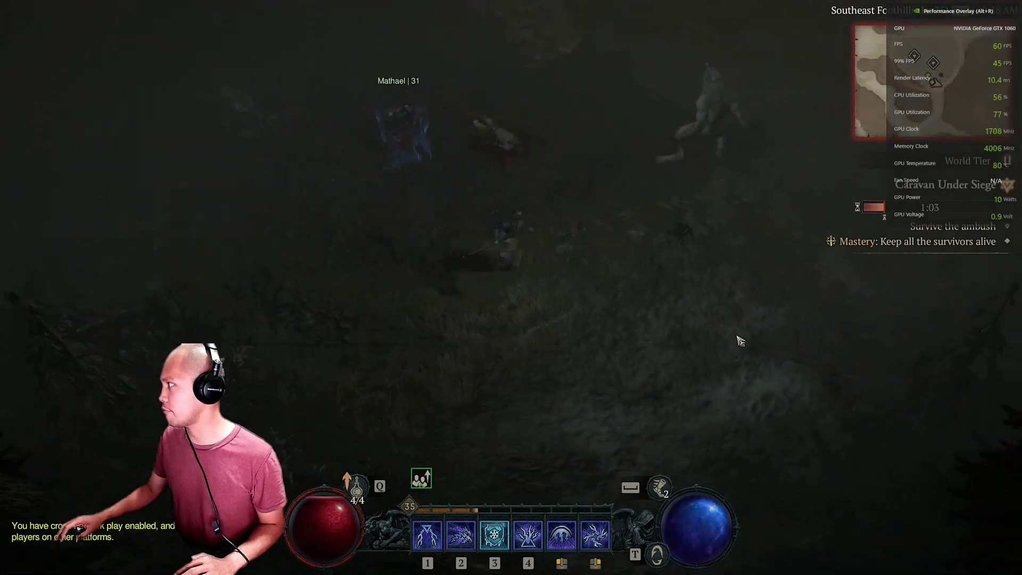
{"action": "left_click", "coordinate": [821, 192]}
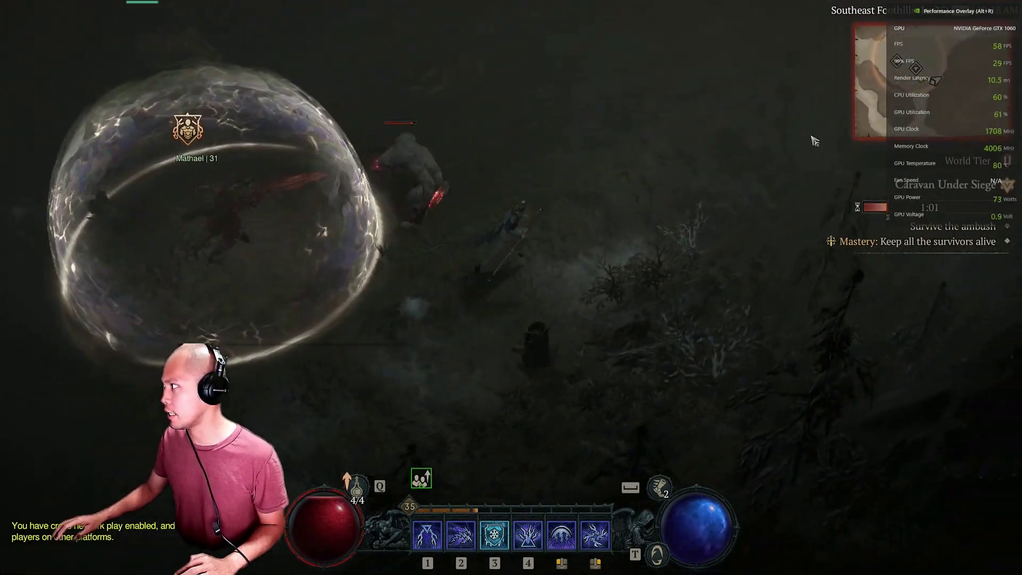
{"action": "left_click", "coordinate": [728, 134]}
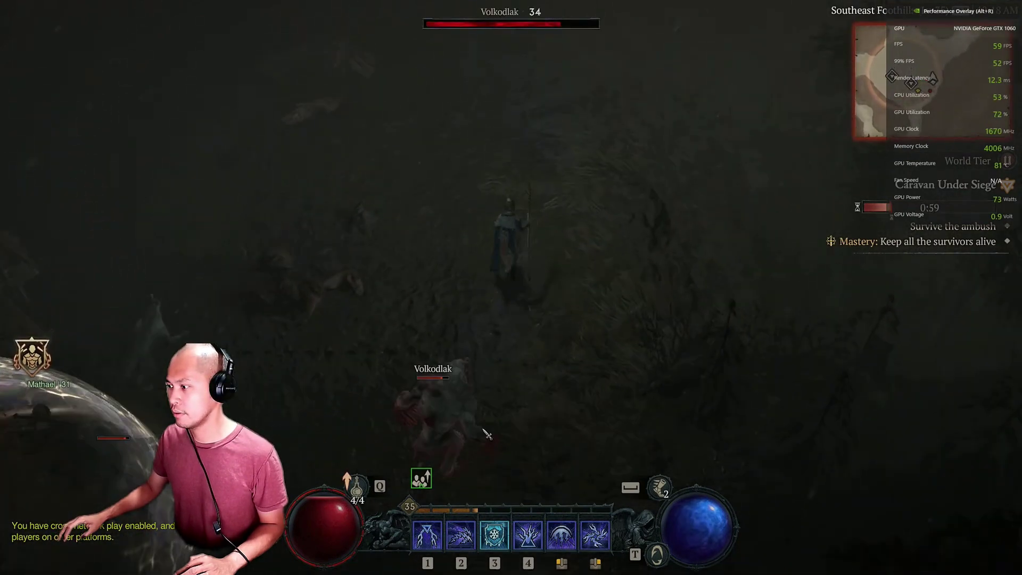
{"action": "left_click", "coordinate": [475, 329]}
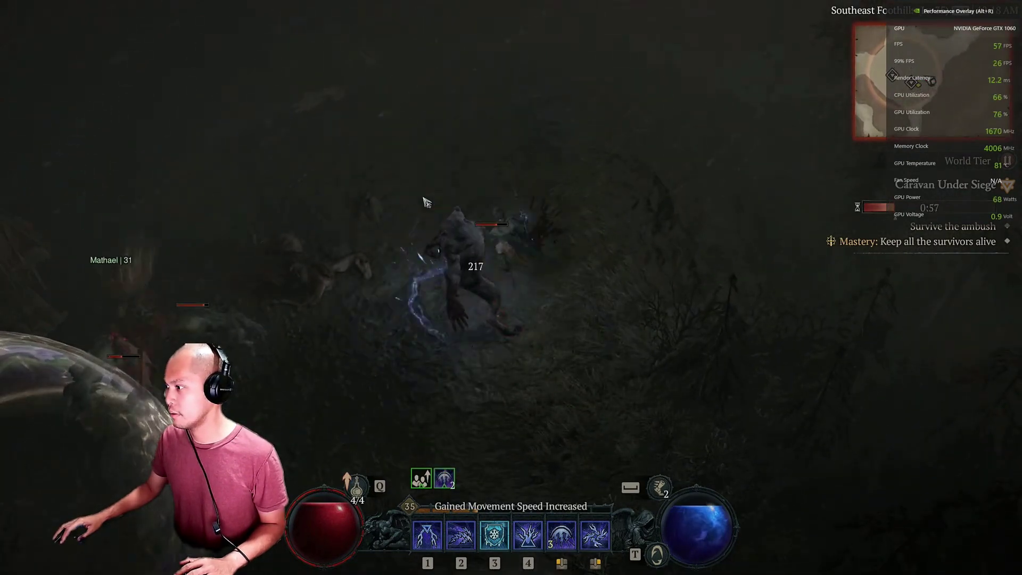
{"action": "left_click", "coordinate": [461, 238]}
Cast ice armor, reposition around the Volkodlak and unleash the ring-shaped area spell.
{"action": "key", "text": "3"}
{"action": "left_click", "coordinate": [411, 320]}
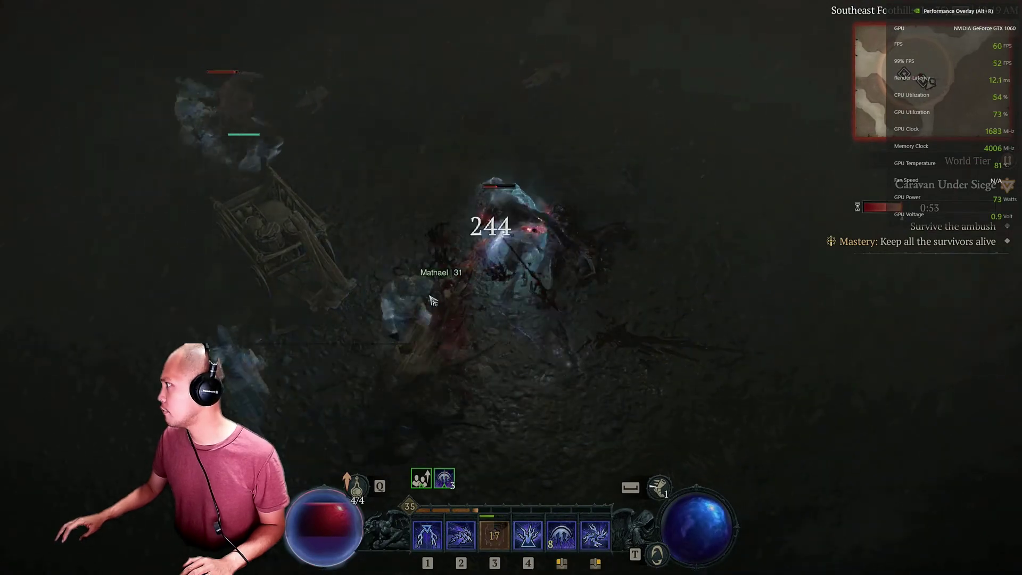
{"action": "left_click", "coordinate": [410, 290]}
{"action": "left_click", "coordinate": [767, 176]}
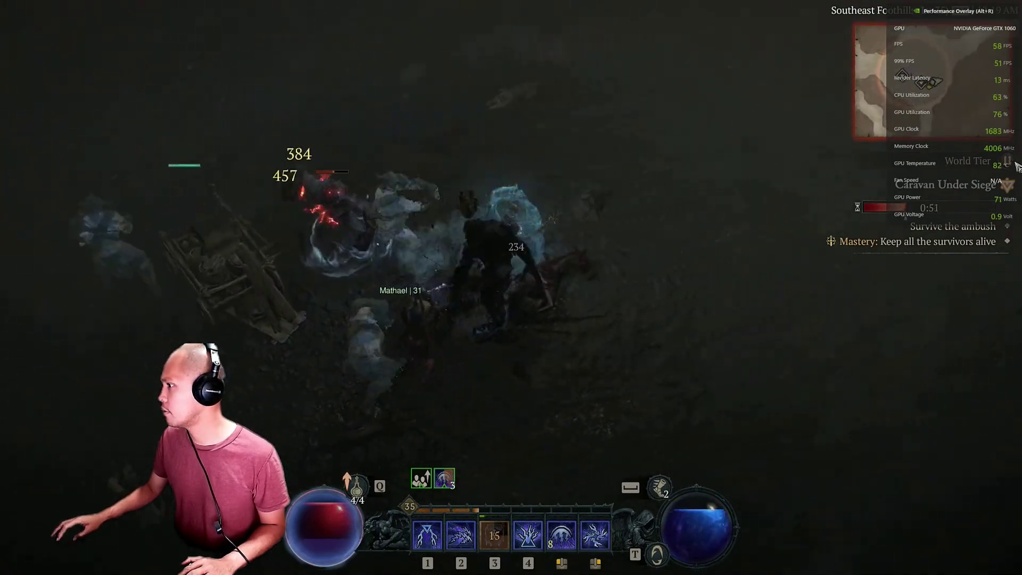
{"action": "left_click", "coordinate": [447, 284]}
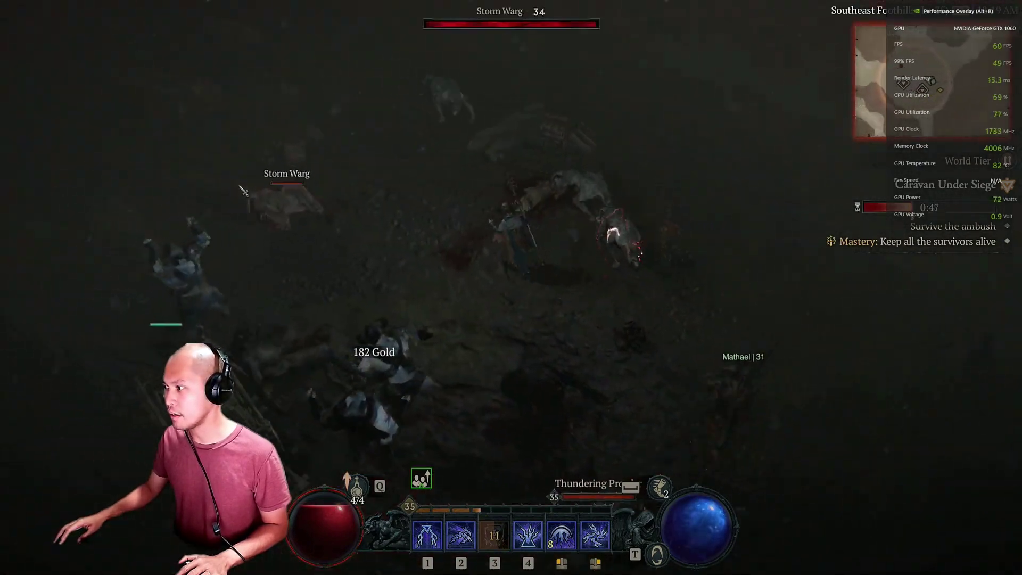
{"action": "key", "text": "4"}
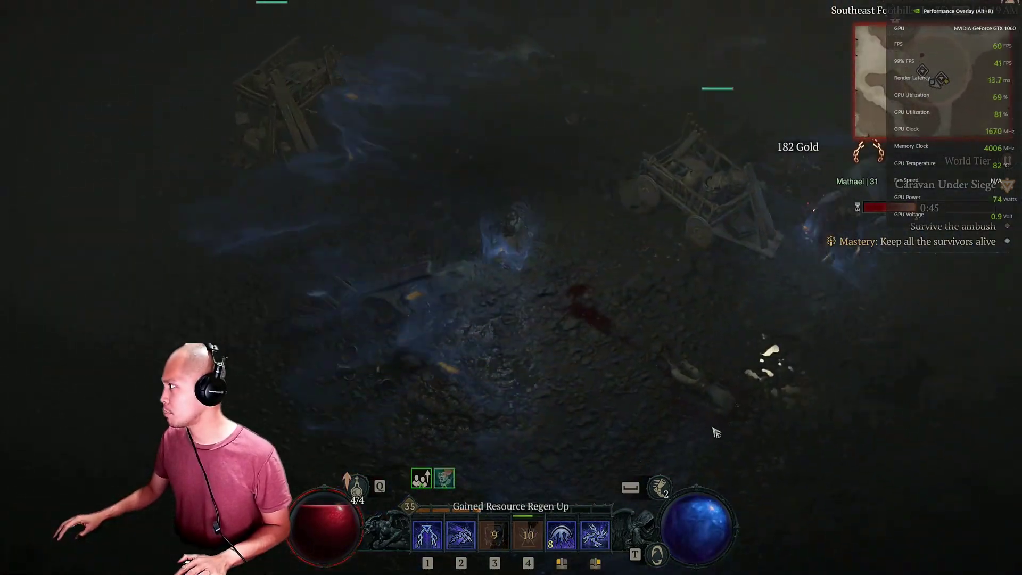
Strike the Thundering Prowler, Storm Warg pack and Volkodlak with lightning.
{"action": "key", "text": "2"}
{"action": "left_click", "coordinate": [650, 165]}
{"action": "left_click", "coordinate": [659, 221]}
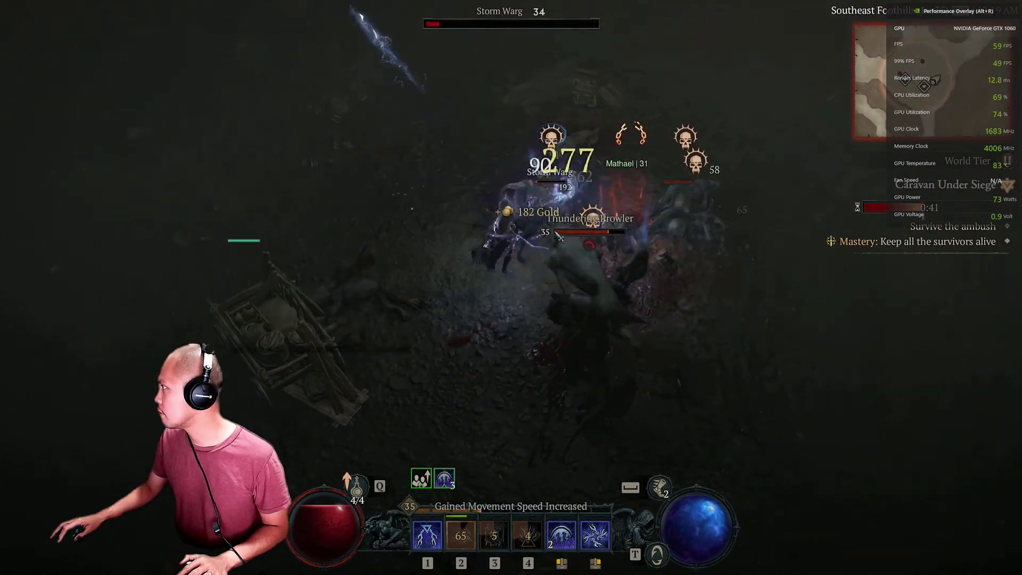
{"action": "left_click", "coordinate": [559, 239]}
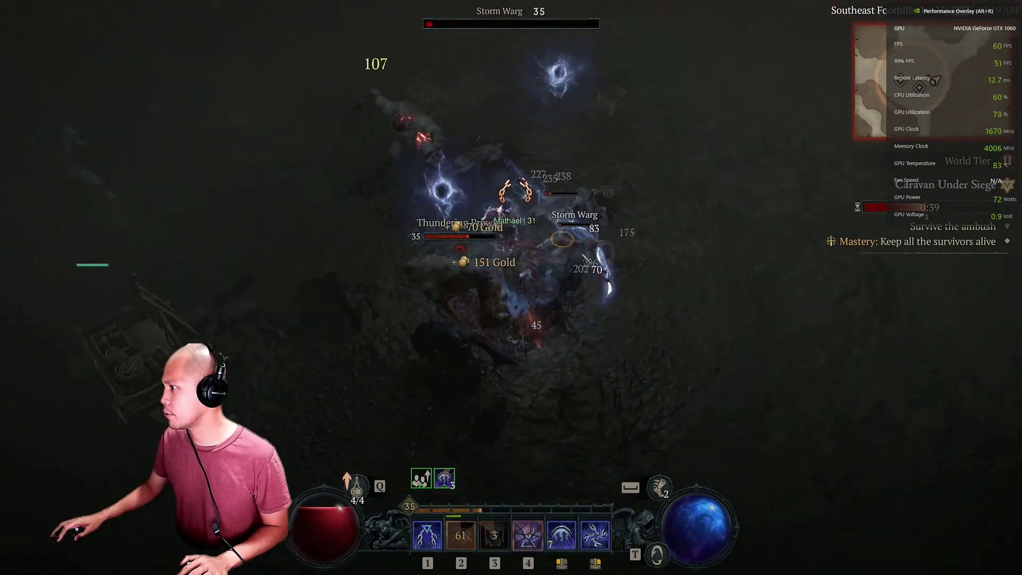
{"action": "left_click", "coordinate": [306, 311]}
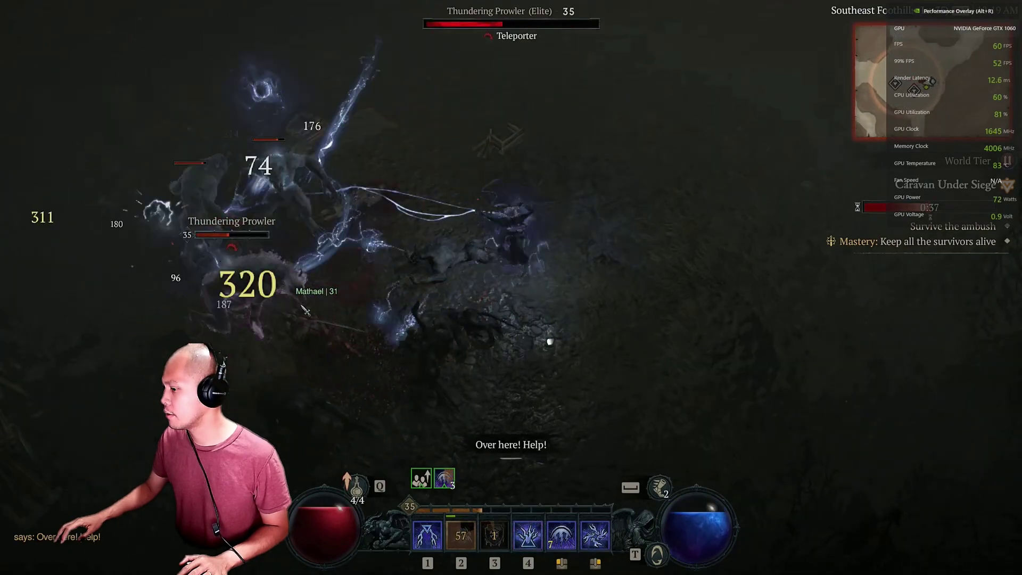
{"action": "left_click", "coordinate": [503, 261]}
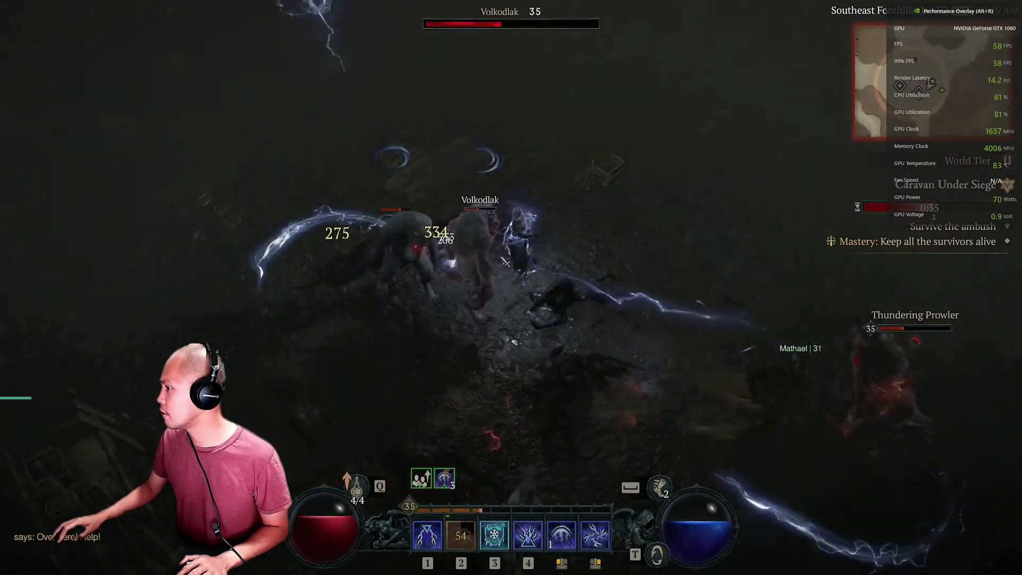
{"action": "left_click", "coordinate": [479, 265]}
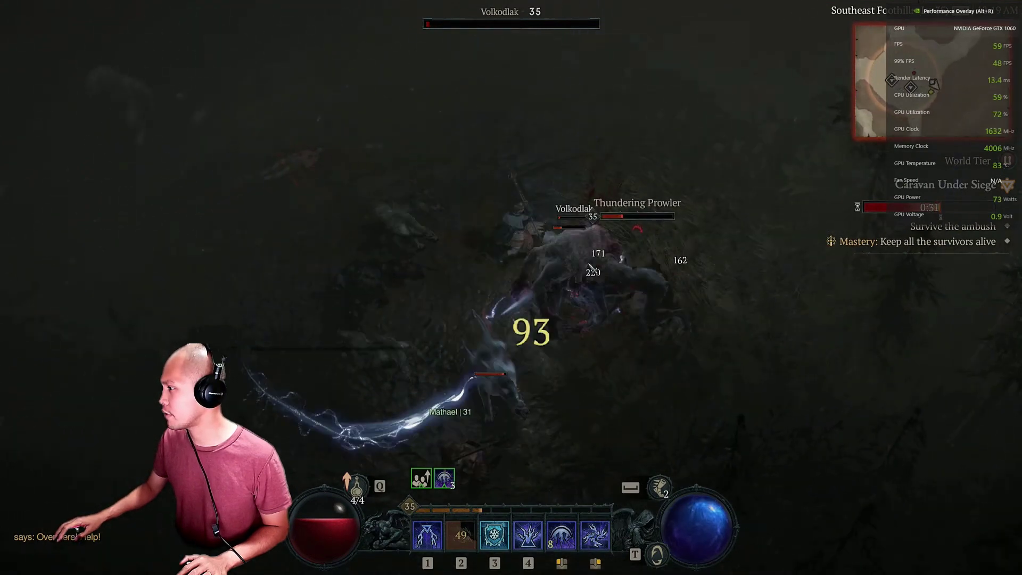
Pull back from the fight, hit the elite Thundering Prowler, then head west toward the wagon.
{"action": "left_click", "coordinate": [349, 192]}
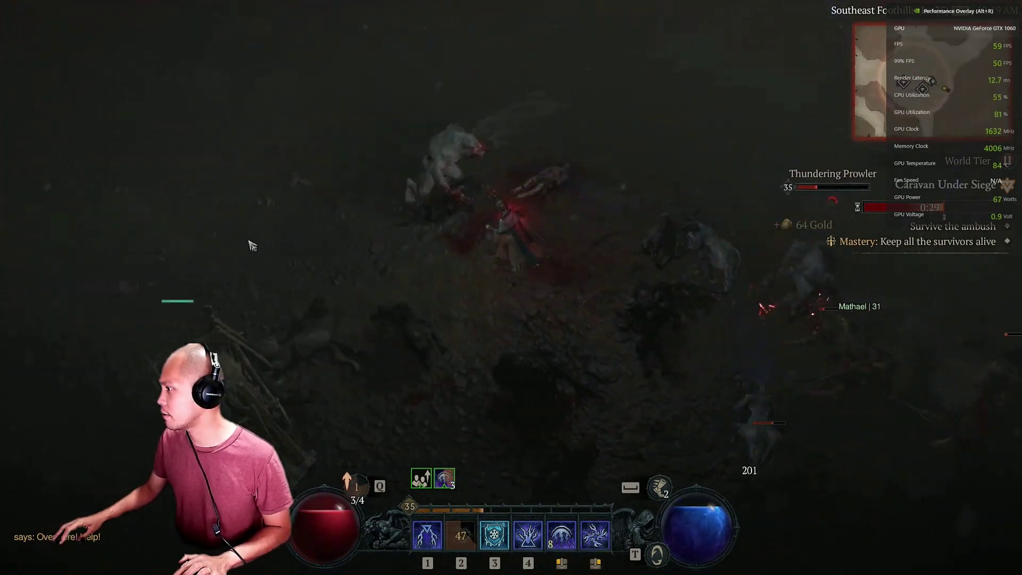
{"action": "left_click", "coordinate": [425, 461]}
{"action": "left_click", "coordinate": [799, 168]}
{"action": "left_click", "coordinate": [757, 136]}
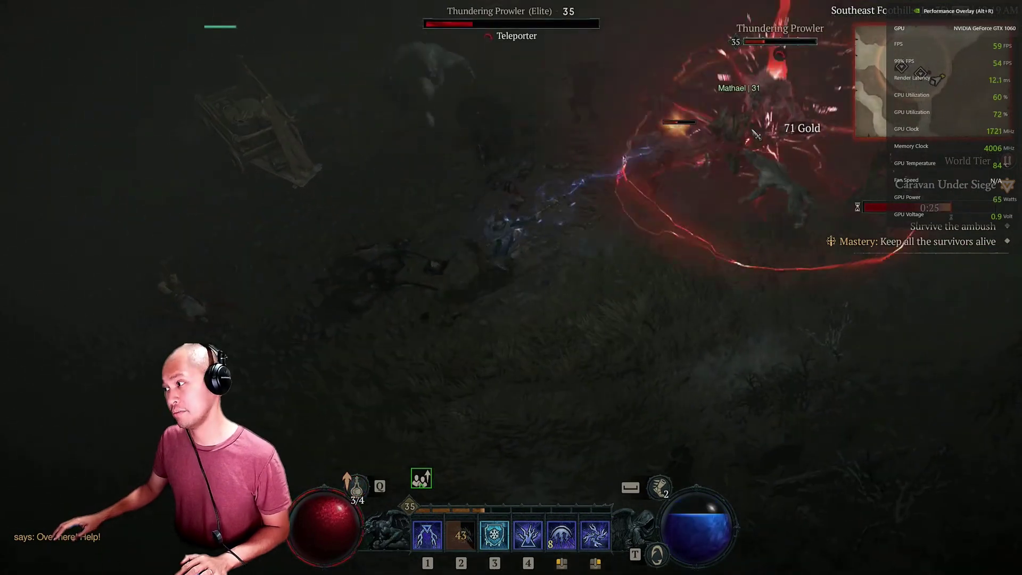
{"action": "left_click", "coordinate": [541, 267]}
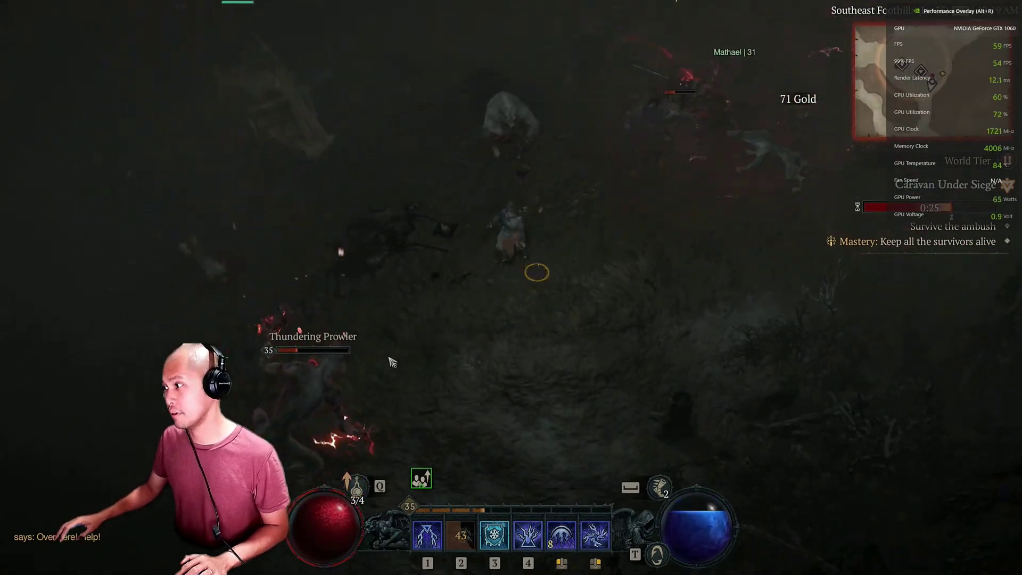
Walk north past the wagon to the enemy pack and finish off the elite Thundering Prowler.
{"action": "left_click", "coordinate": [235, 238]}
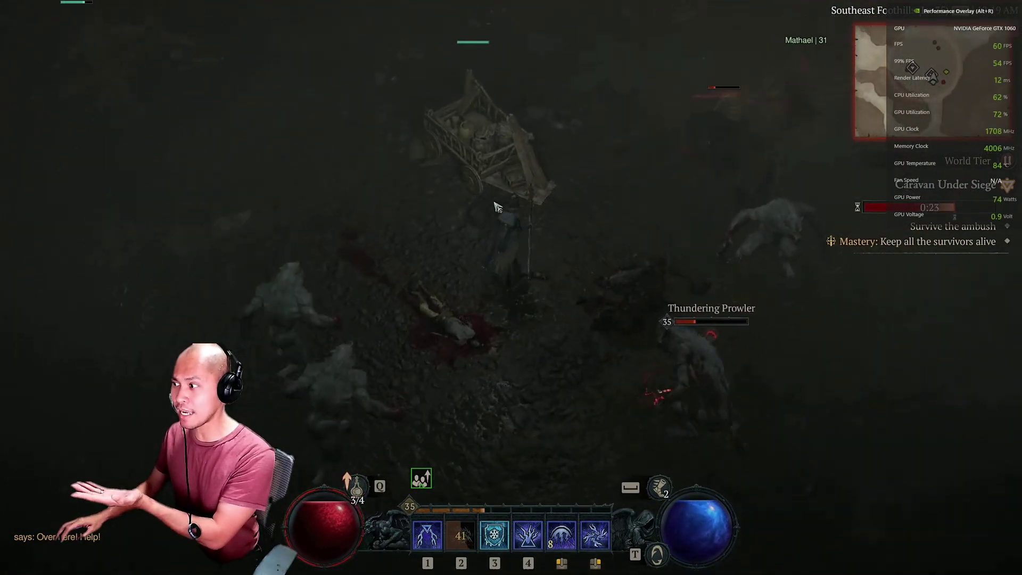
{"action": "left_click", "coordinate": [376, 176]}
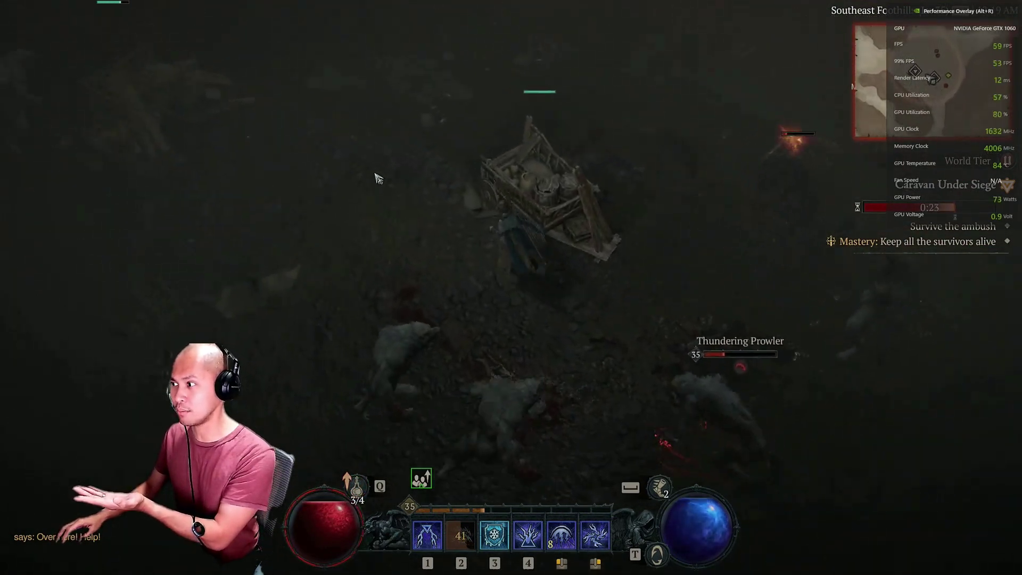
{"action": "left_click", "coordinate": [655, 167]}
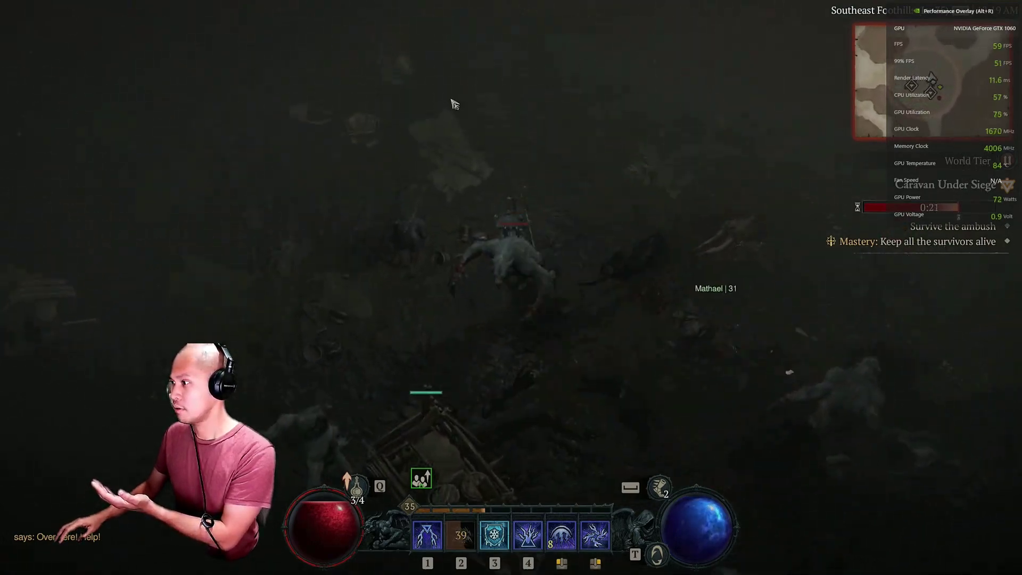
{"action": "left_click", "coordinate": [599, 184]}
{"action": "left_click", "coordinate": [678, 257]}
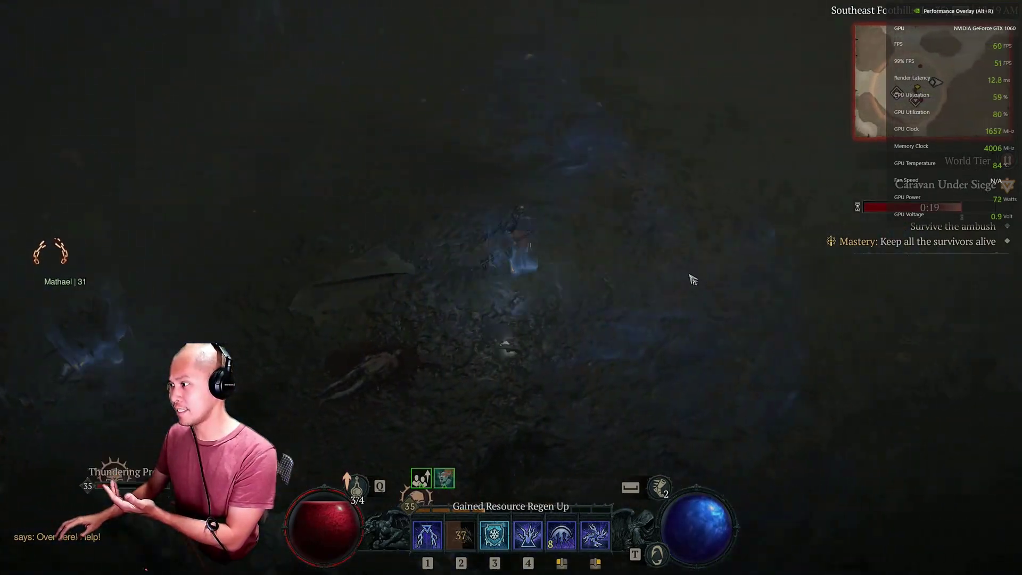
{"action": "left_click", "coordinate": [259, 291]}
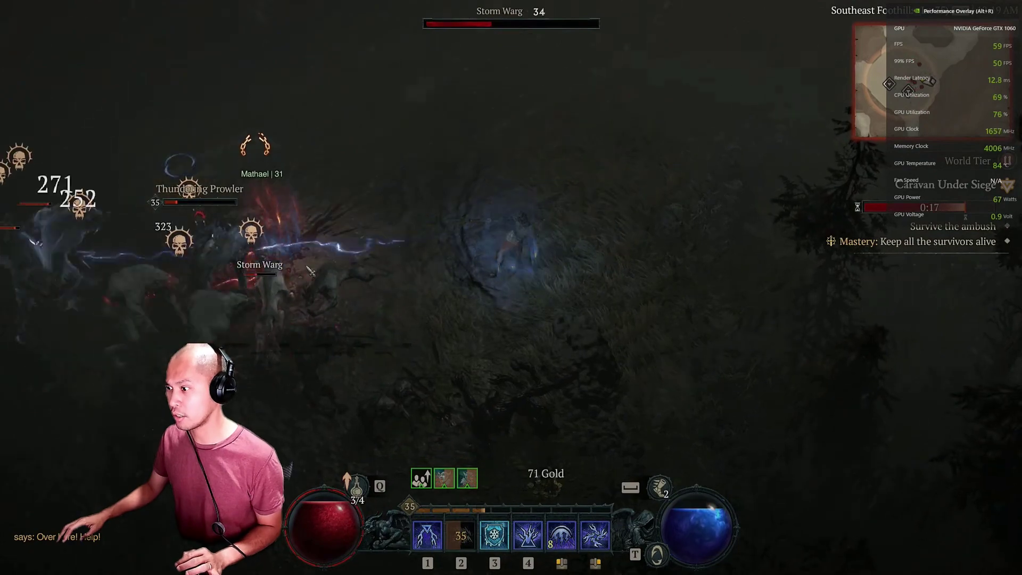
{"action": "left_click", "coordinate": [469, 165]}
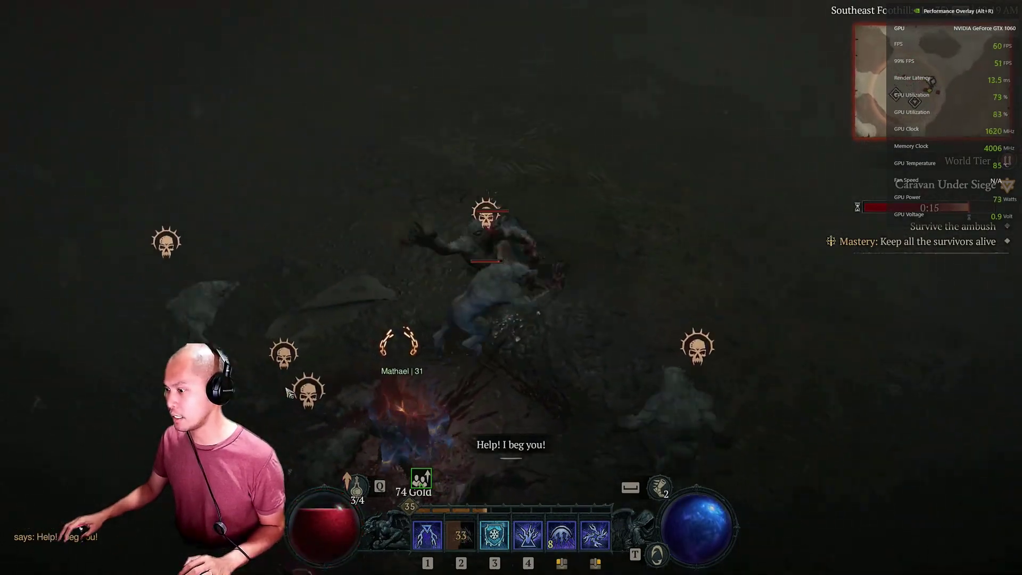
Teleport to the Volkodlak pack, attack the Storm Wargs, drink a potion and cast ice armor.
{"action": "key", "text": "4"}
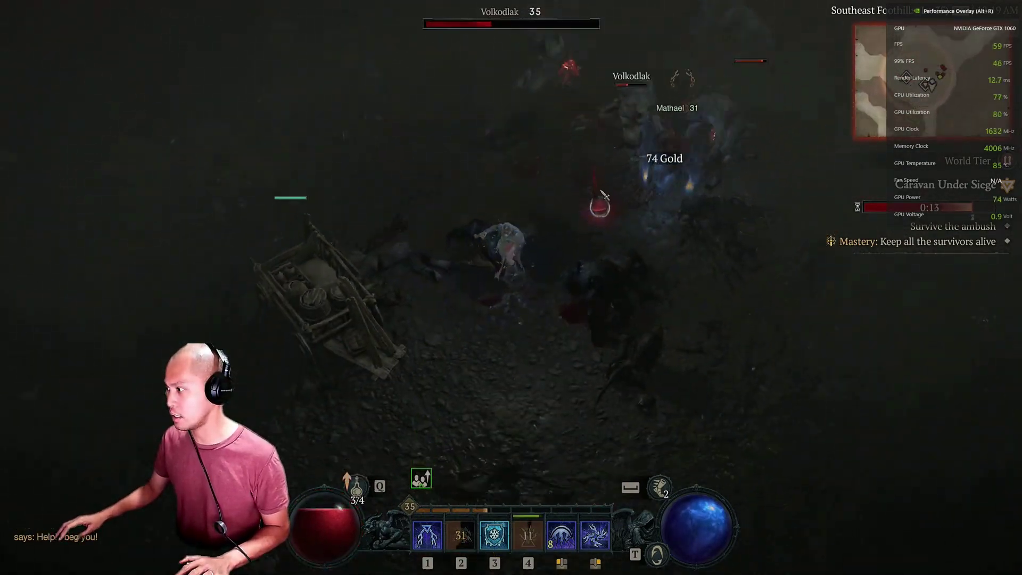
{"action": "left_click", "coordinate": [780, 348]}
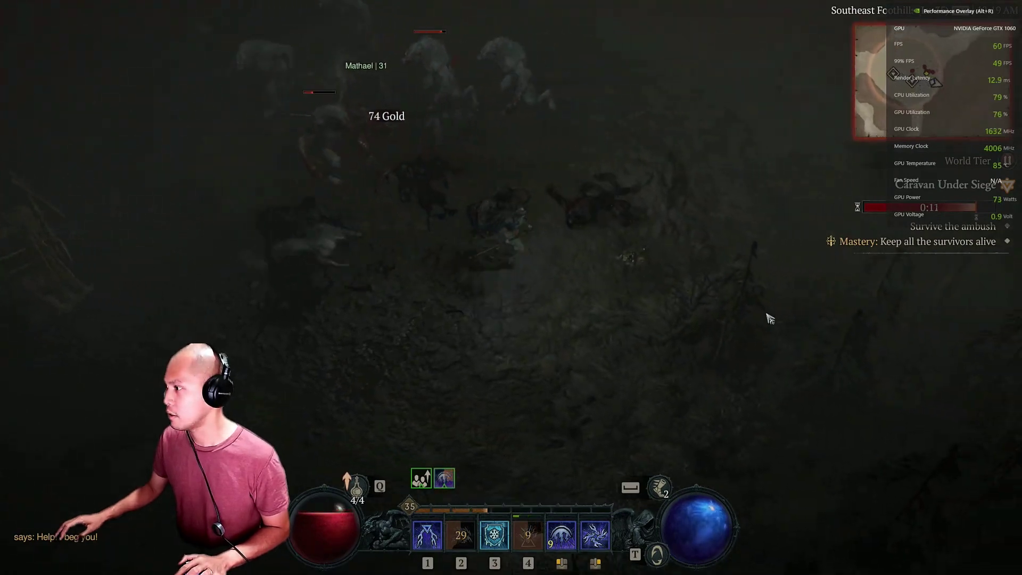
{"action": "left_click", "coordinate": [367, 273]}
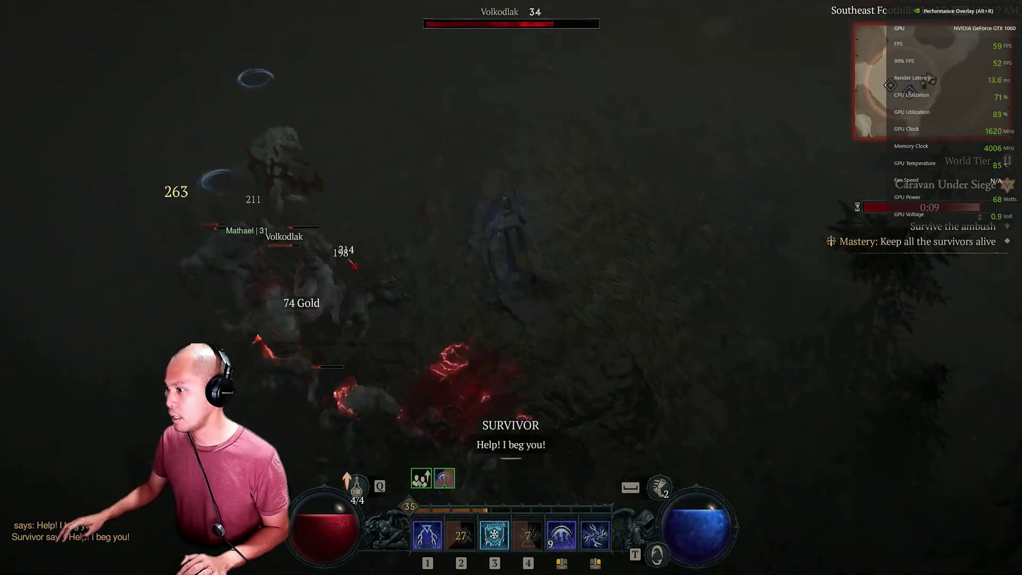
{"action": "key", "text": "1"}
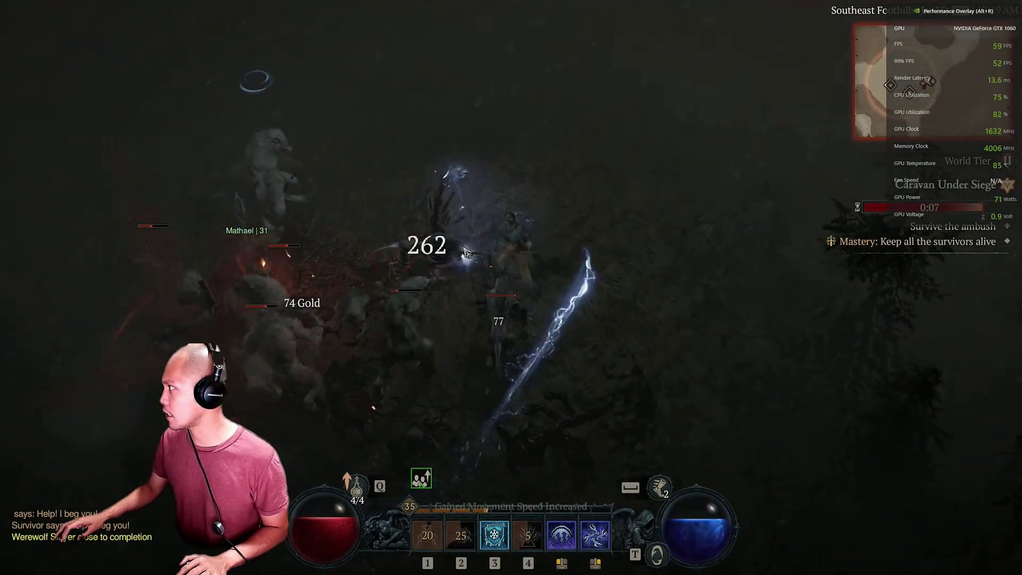
{"action": "left_click", "coordinate": [477, 207]}
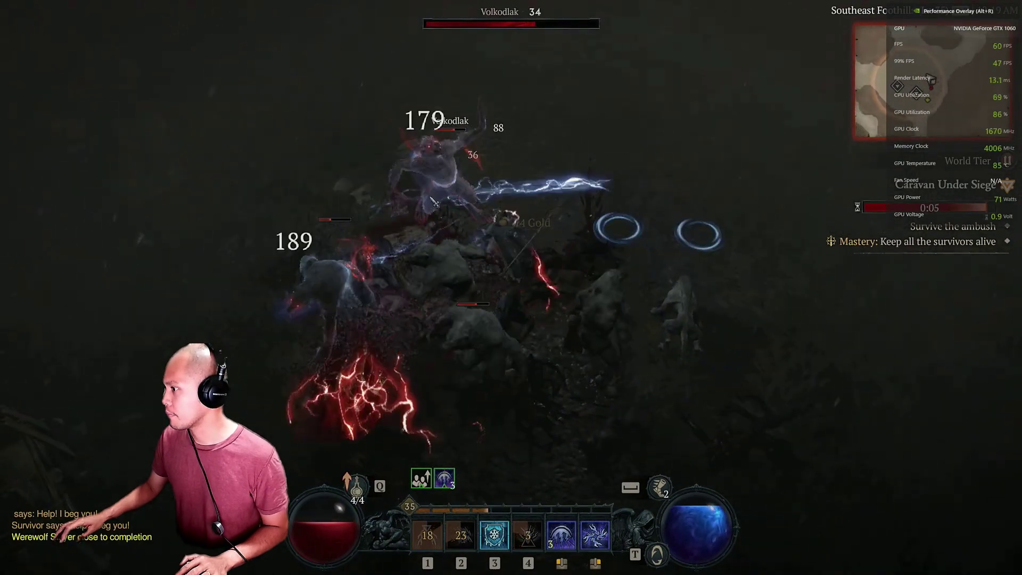
{"action": "key", "text": "q"}
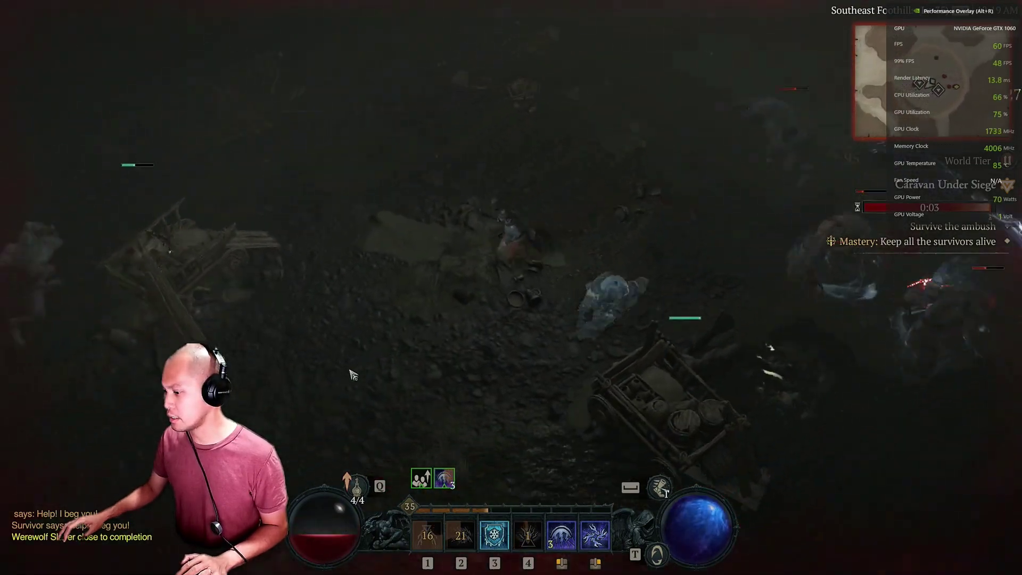
{"action": "mouse_move", "coordinate": [356, 374]}
{"action": "left_mouse_down"}
{"action": "mouse_move", "coordinate": [616, 353]}
{"action": "mouse_move", "coordinate": [361, 274]}
{"action": "left_mouse_up"}
{"action": "key", "text": "3"}
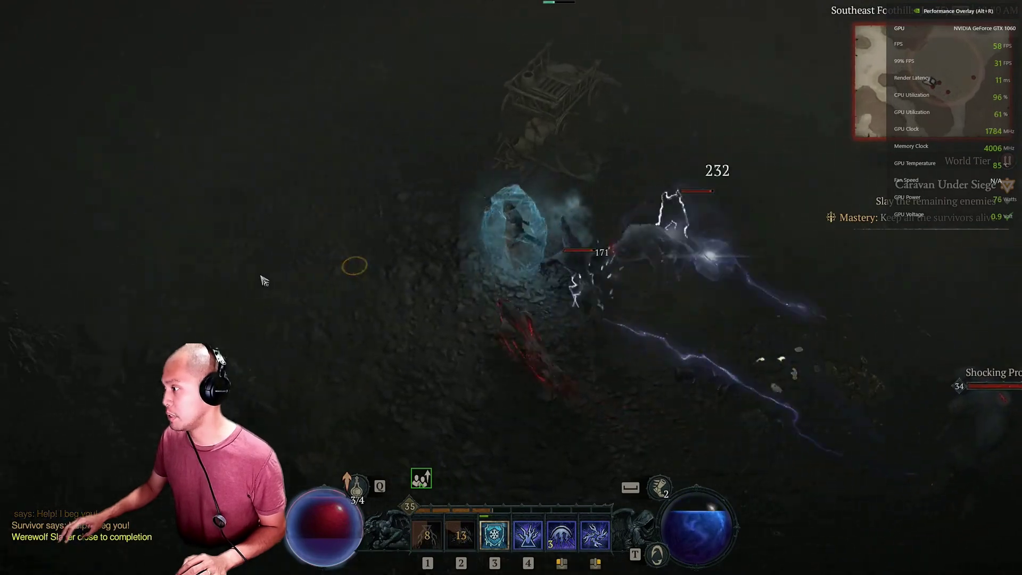
Kill the Warg and the Volkodlak, then close in on the Shocking Prowler.
{"action": "left_click", "coordinate": [799, 214]}
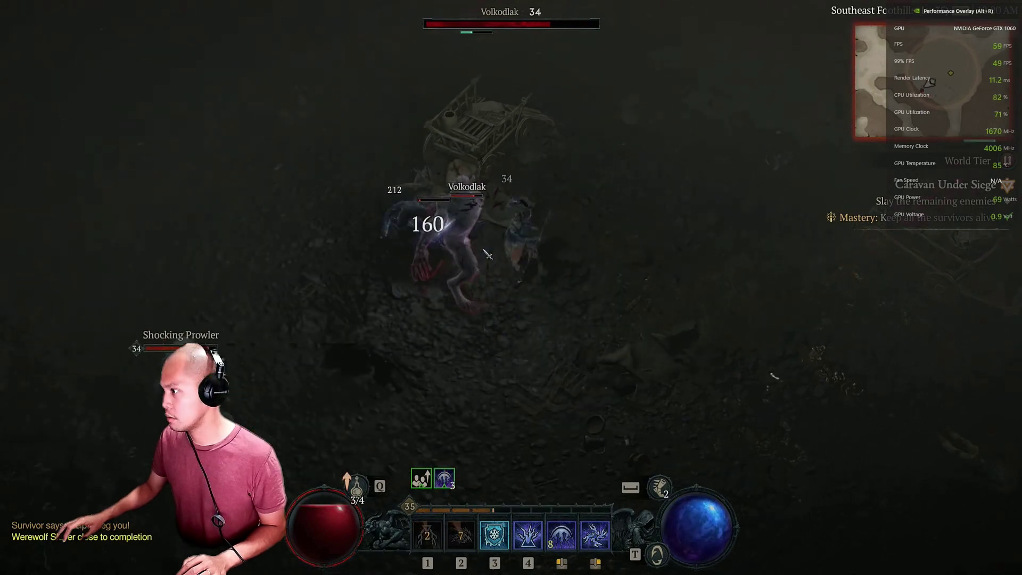
{"action": "left_click", "coordinate": [448, 268]}
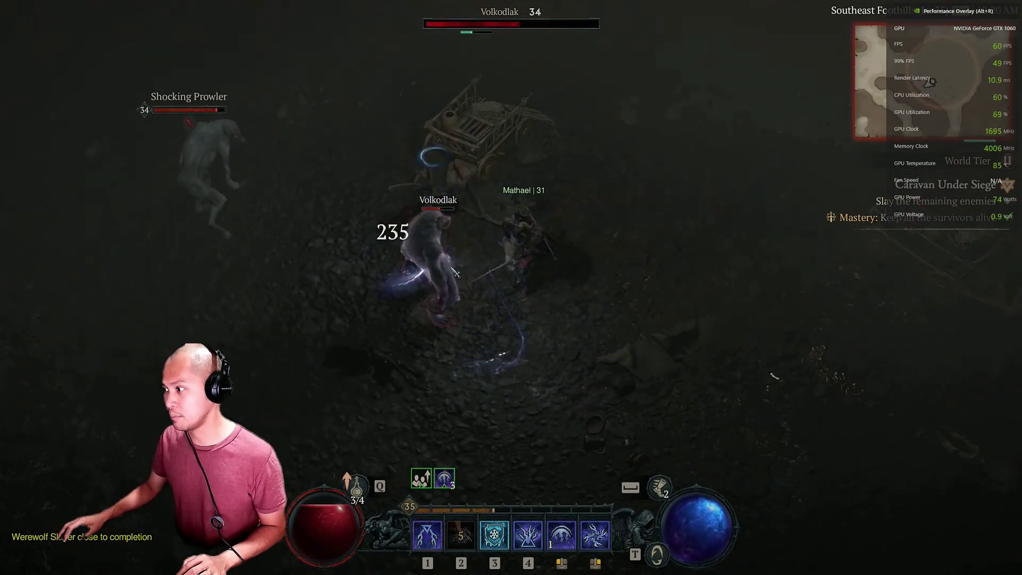
{"action": "left_click", "coordinate": [453, 269]}
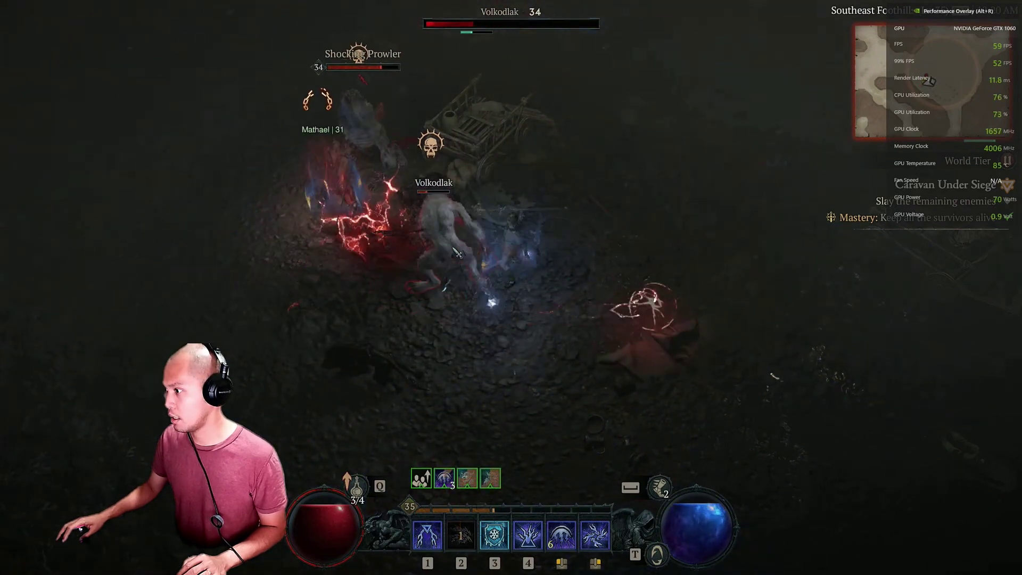
{"action": "left_click", "coordinate": [462, 254]}
{"action": "left_click", "coordinate": [471, 260]}
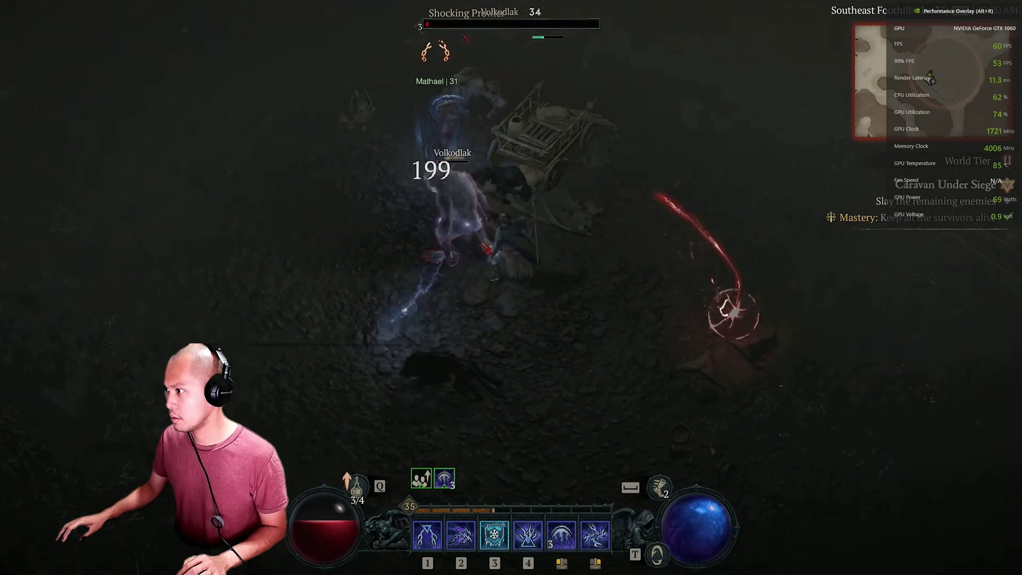
{"action": "left_click", "coordinate": [486, 250]}
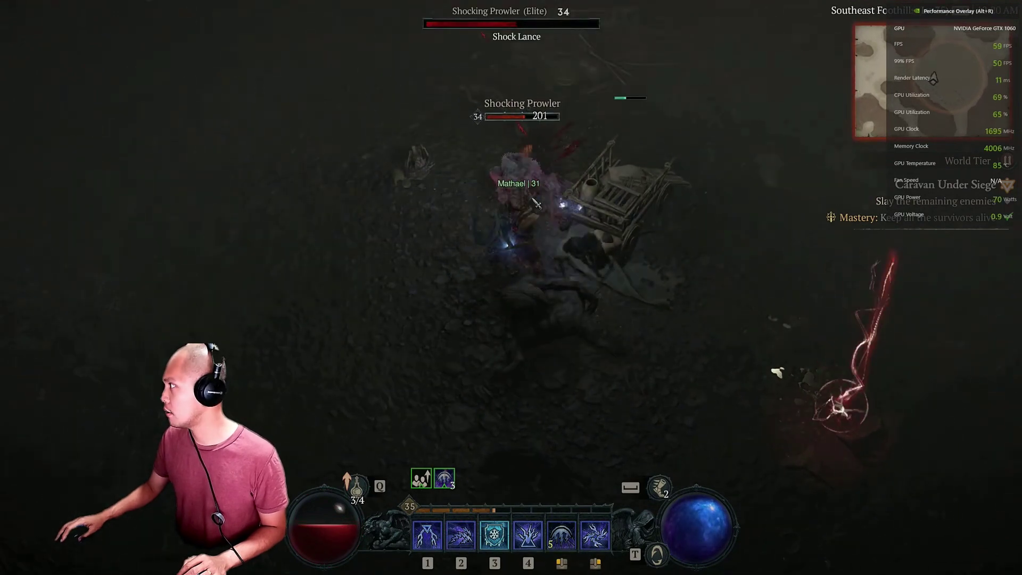
{"action": "left_click", "coordinate": [536, 197]}
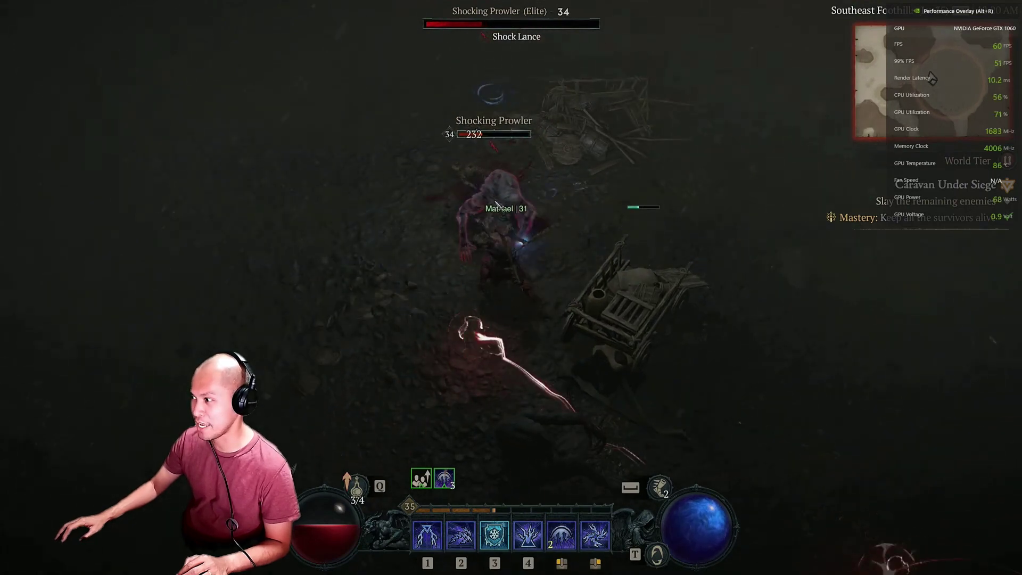
Drink a potion, raise ice armor and finish the last Shocking Prowler and Slicer to complete the event.
{"action": "key", "text": "q"}
{"action": "left_click", "coordinate": [301, 228]}
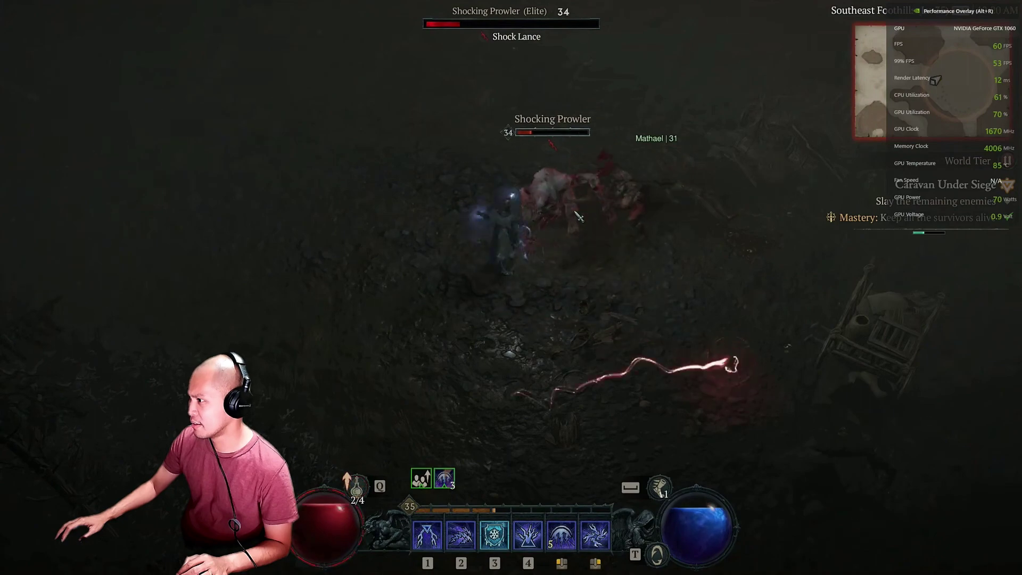
{"action": "key", "text": "3"}
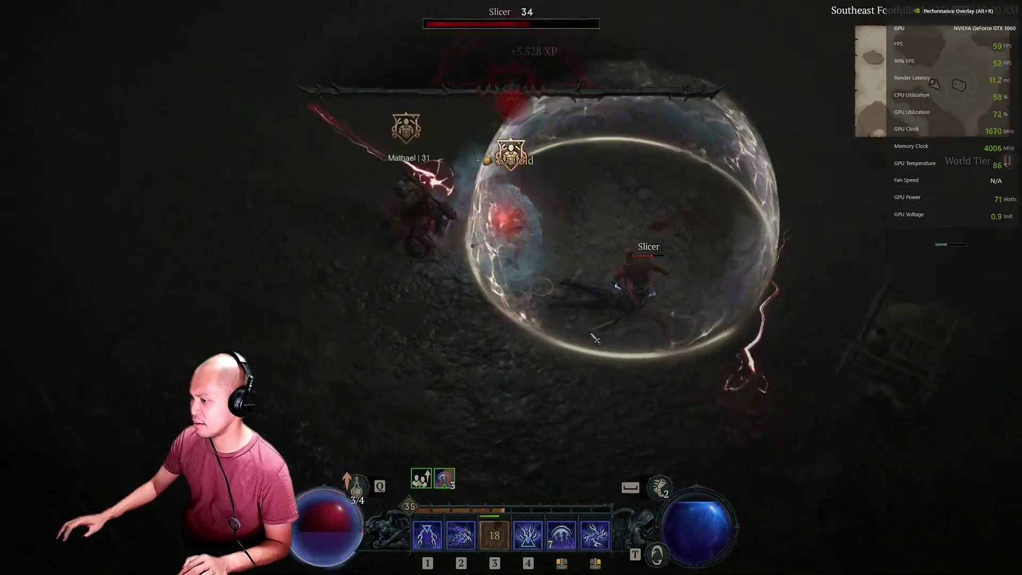
{"action": "left_click", "coordinate": [654, 332]}
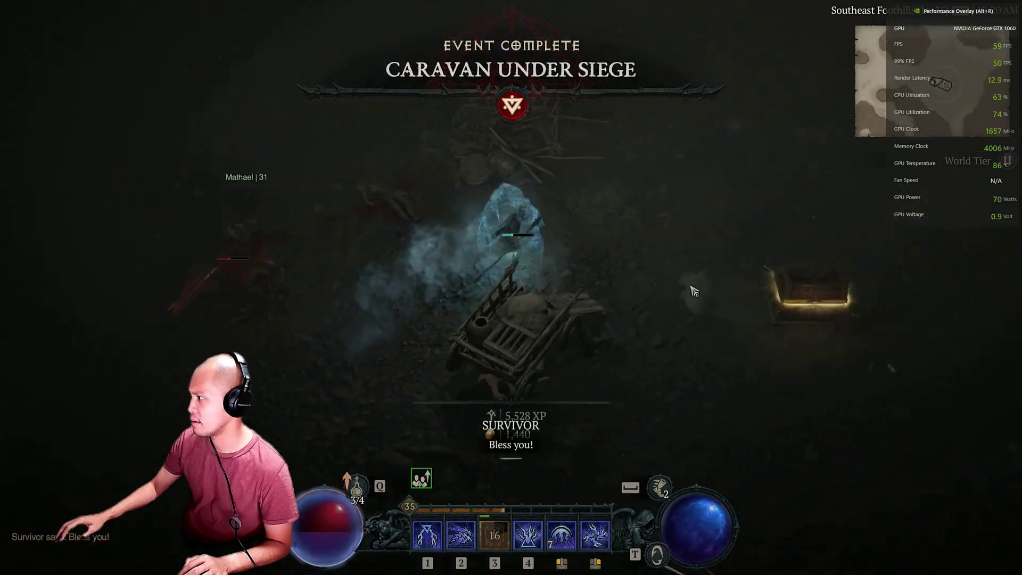
{"action": "left_click", "coordinate": [627, 264]}
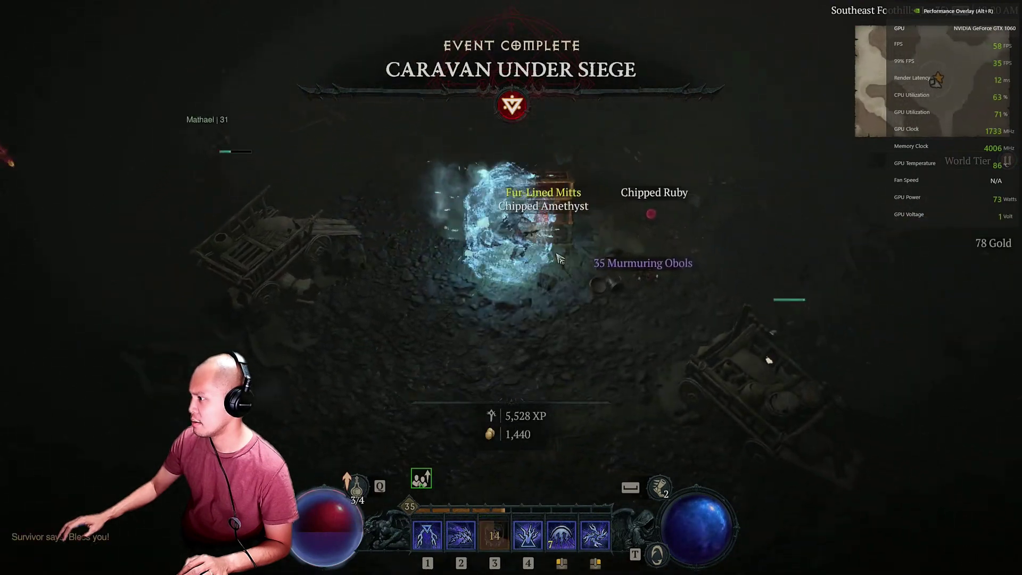
{"action": "left_click", "coordinate": [533, 260]}
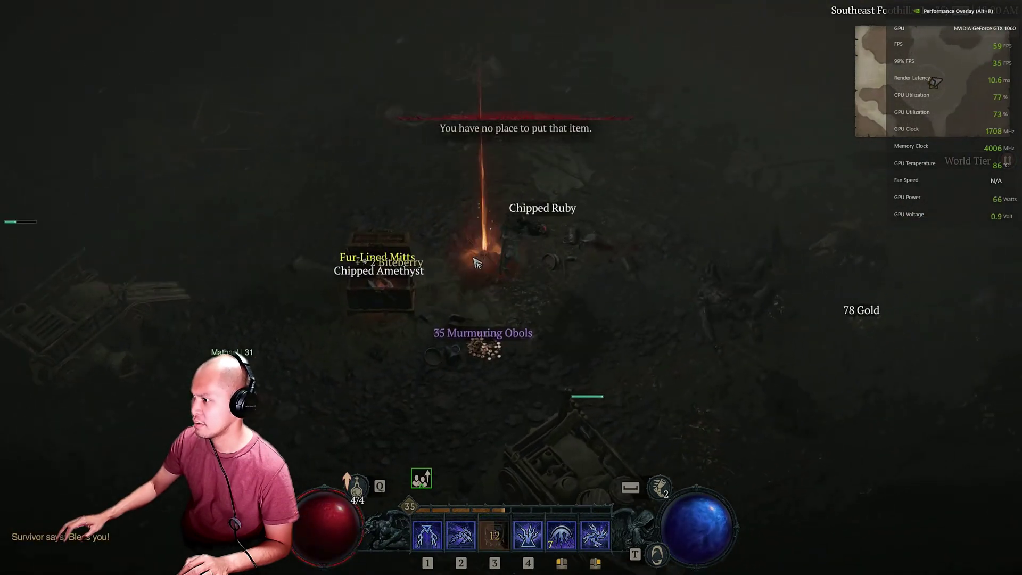
{"action": "left_click", "coordinate": [475, 278]}
{"action": "left_click", "coordinate": [681, 292]}
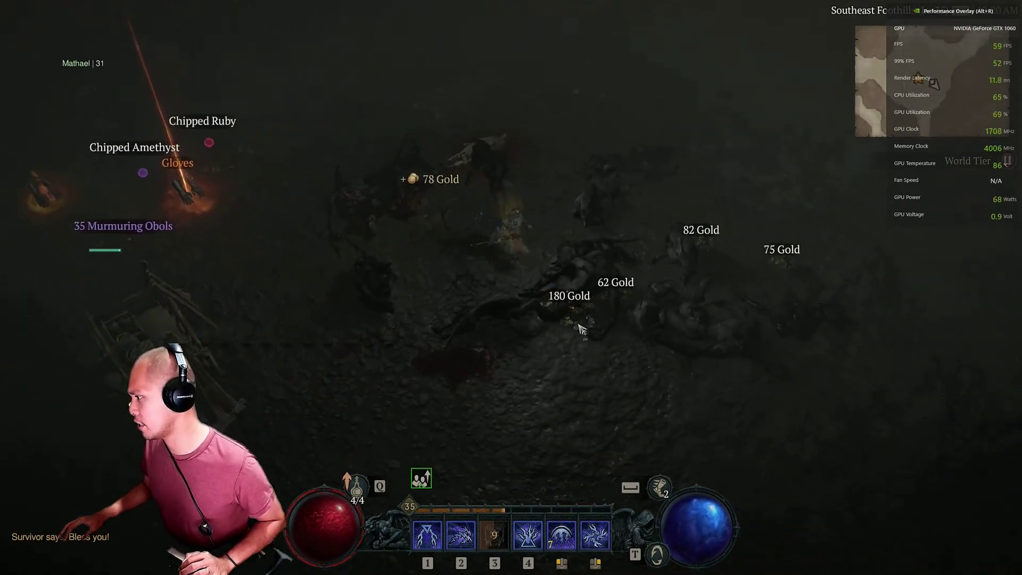
{"action": "left_click", "coordinate": [605, 209]}
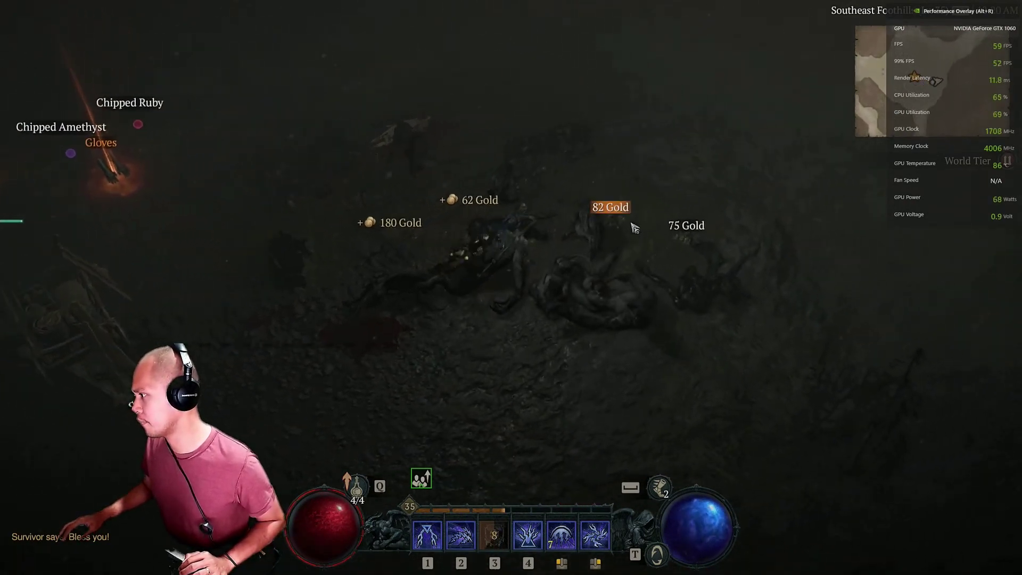
{"action": "left_click", "coordinate": [275, 263]}
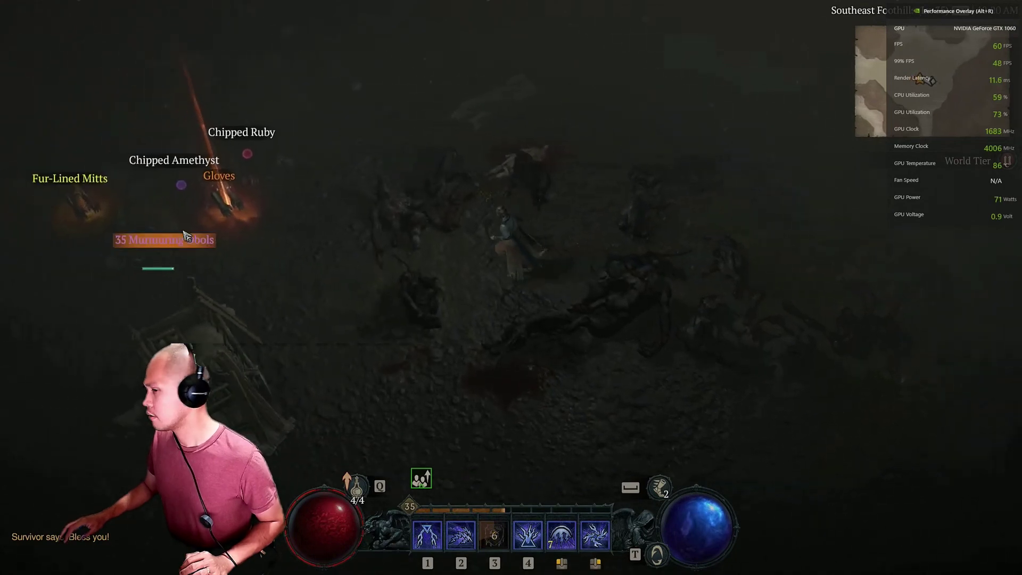
{"action": "left_click", "coordinate": [194, 224]}
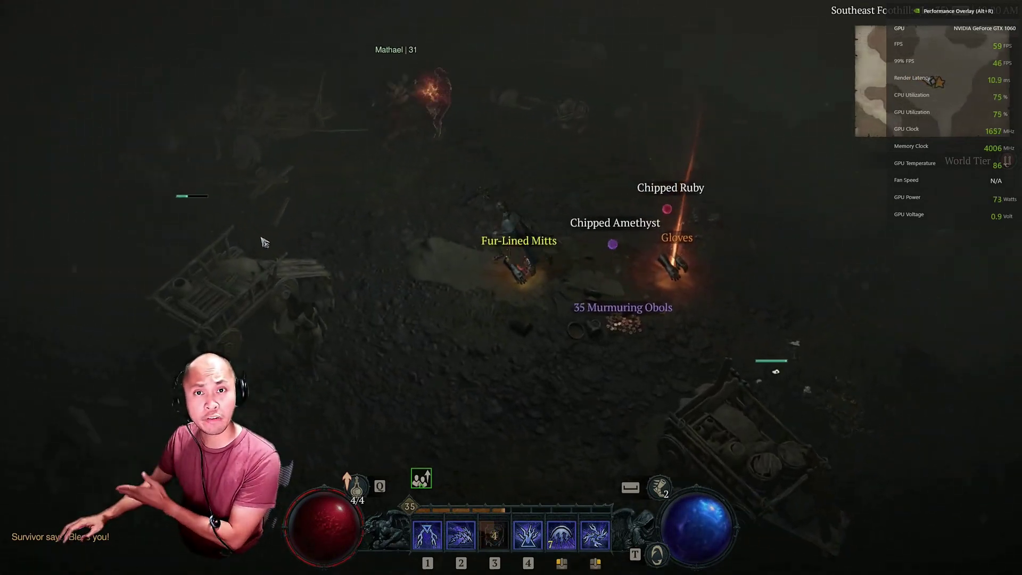
{"action": "left_click_drag", "start_coordinate": [194, 225], "coordinate": [280, 257]}
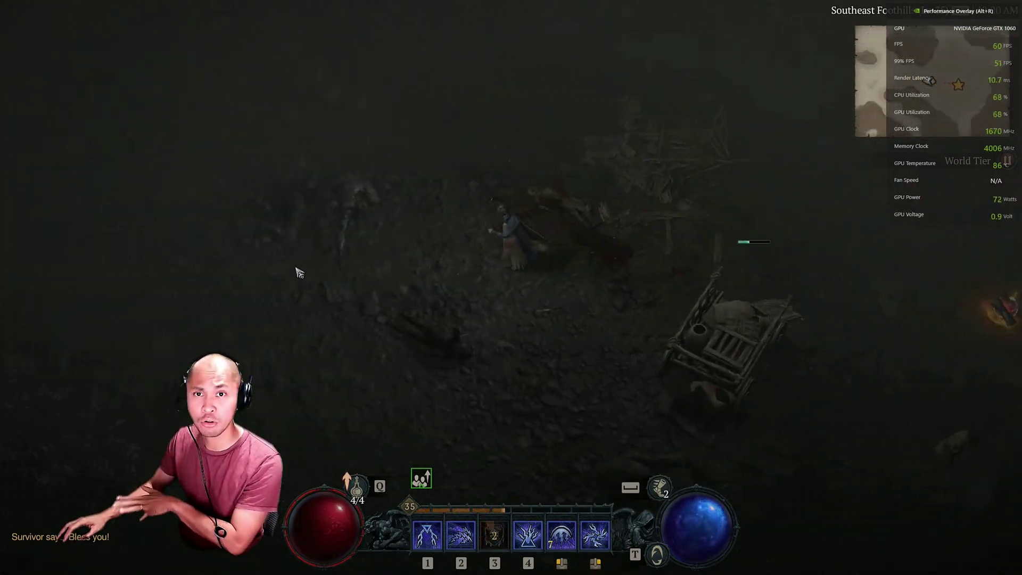
{"action": "left_click", "coordinate": [298, 272]}
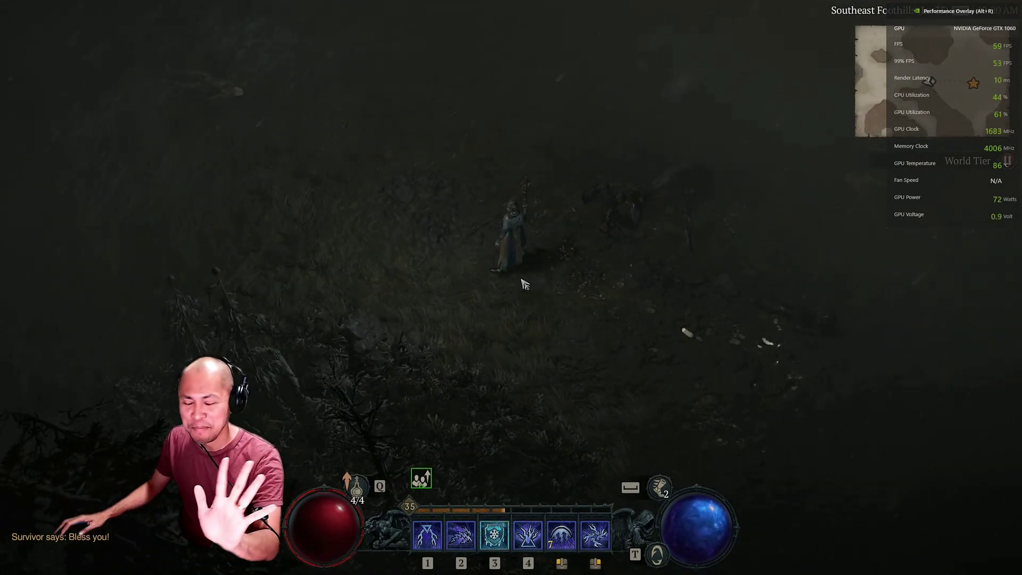
{"action": "left_click", "coordinate": [842, 257]}
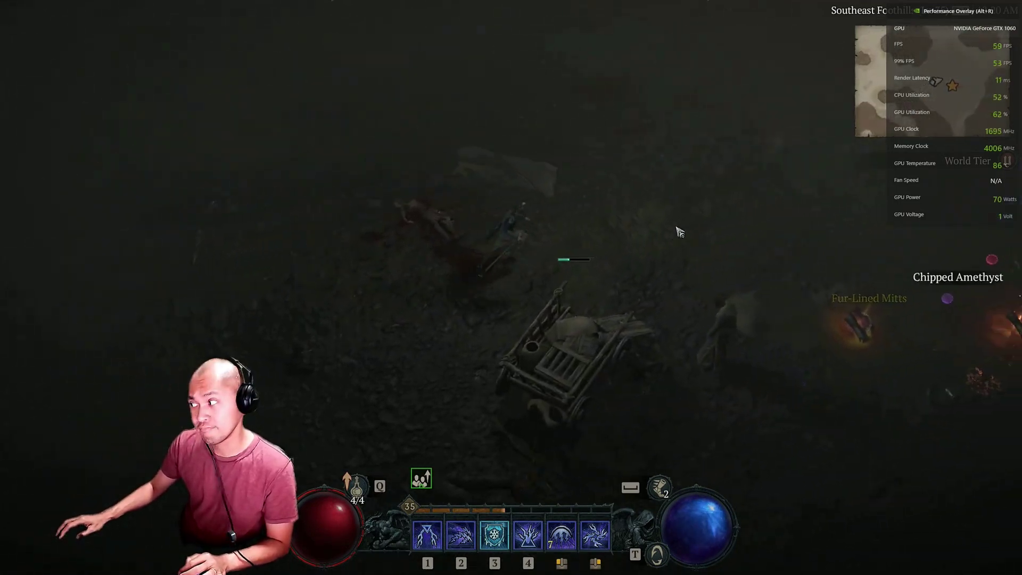
{"action": "left_click", "coordinate": [678, 232]}
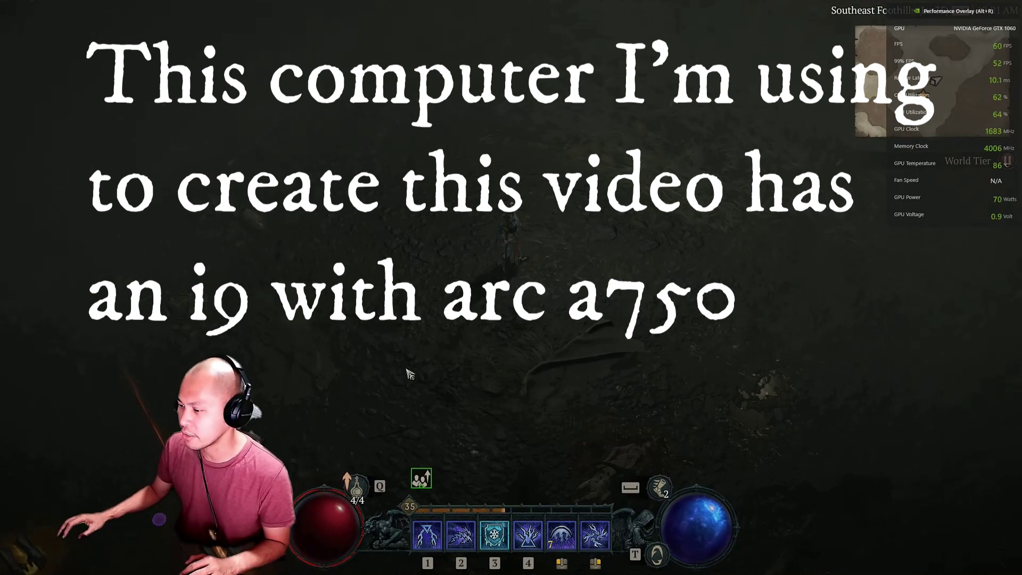
{"action": "left_click", "coordinate": [407, 374]}
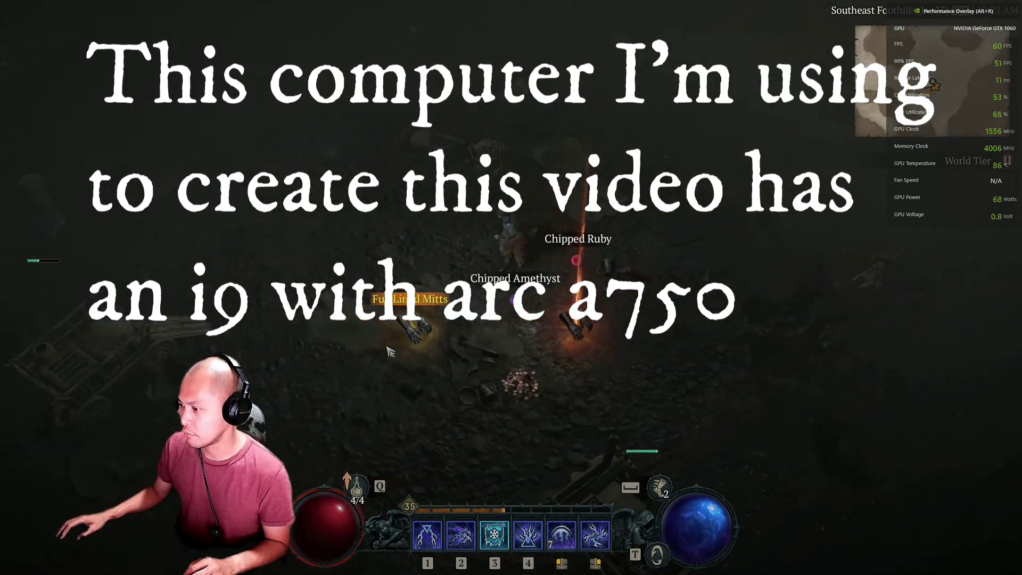
{"action": "left_click", "coordinate": [330, 369]}
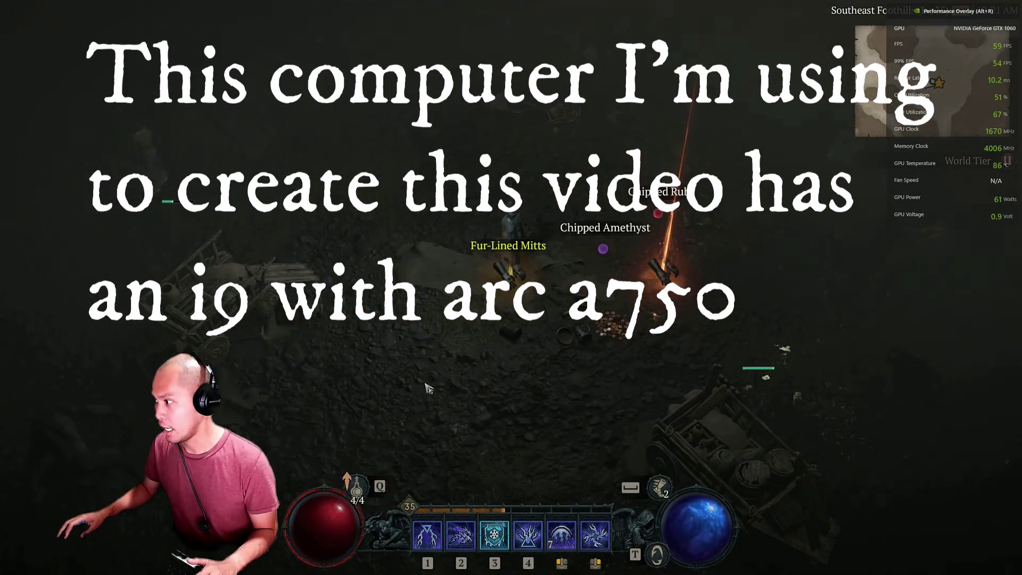
{"action": "left_click", "coordinate": [432, 388]}
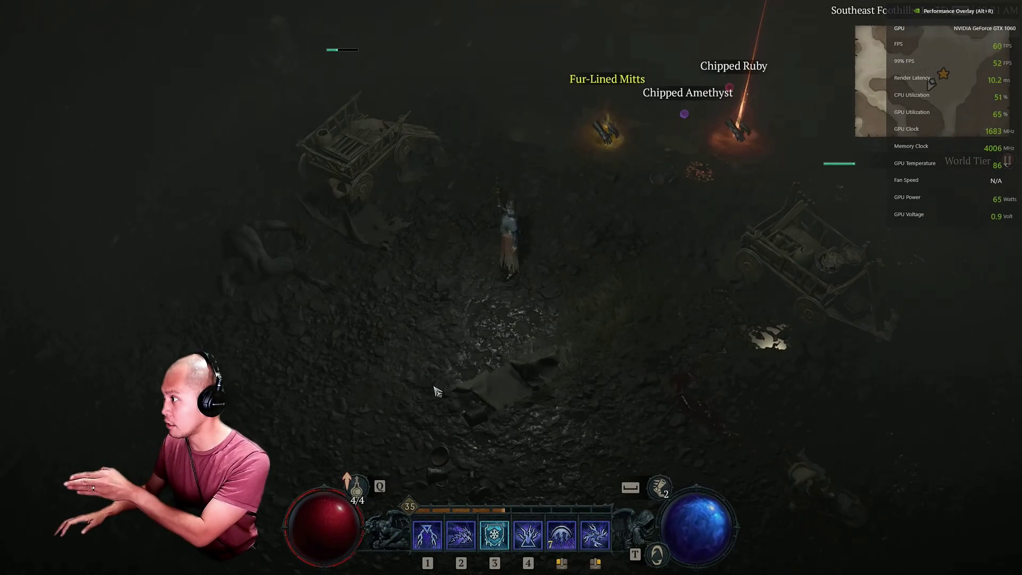
{"action": "left_click", "coordinate": [720, 324]}
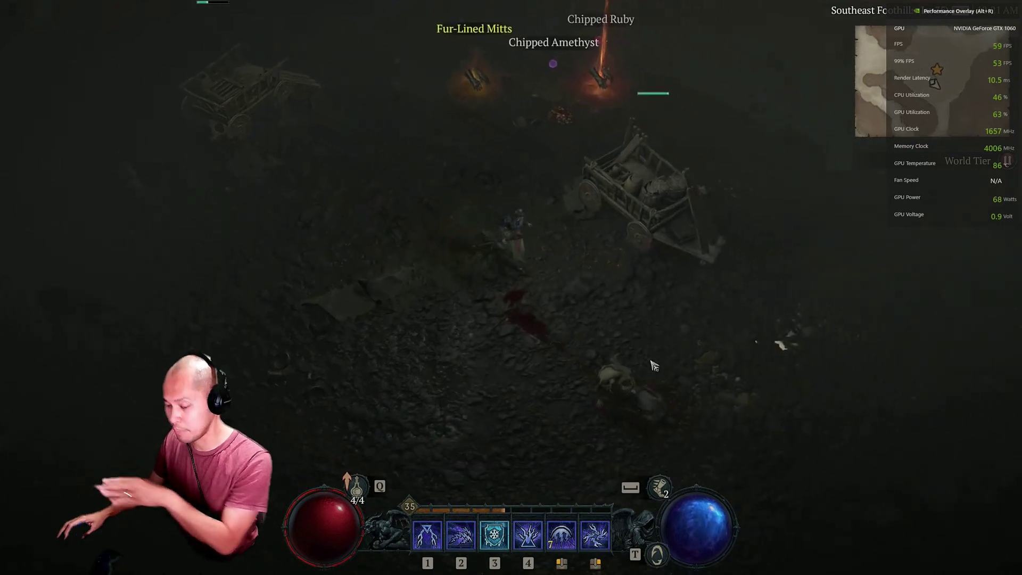
Set FidelityFX Super Resolution 2 to Quality in Options and return to the game.
{"action": "key", "text": "Escape"}
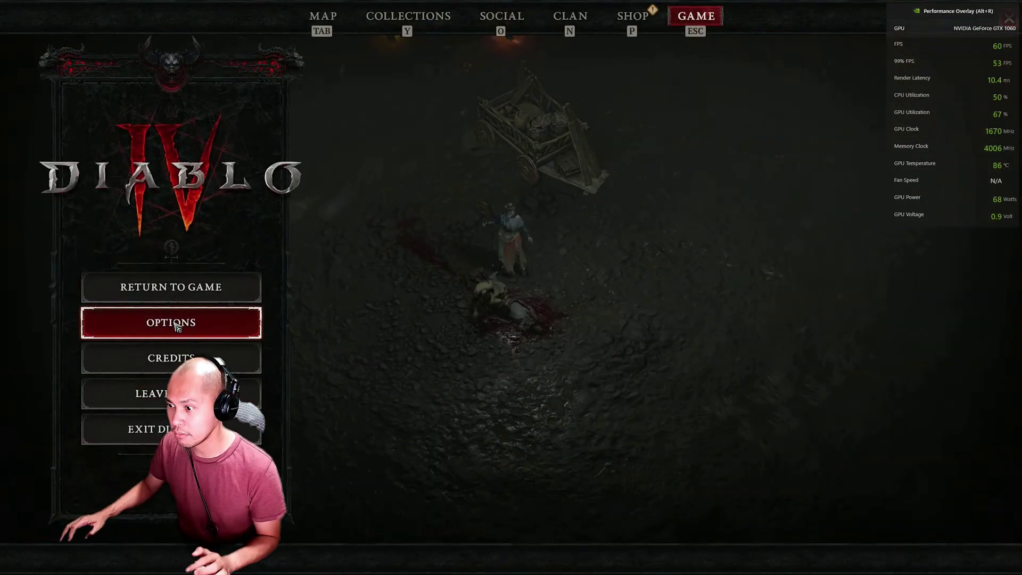
{"action": "left_click", "coordinate": [176, 327]}
{"action": "scroll", "coordinate": [303, 359], "scroll_direction": "down", "scroll_amount": 3}
{"action": "scroll", "coordinate": [308, 359], "scroll_direction": "down", "scroll_amount": 2}
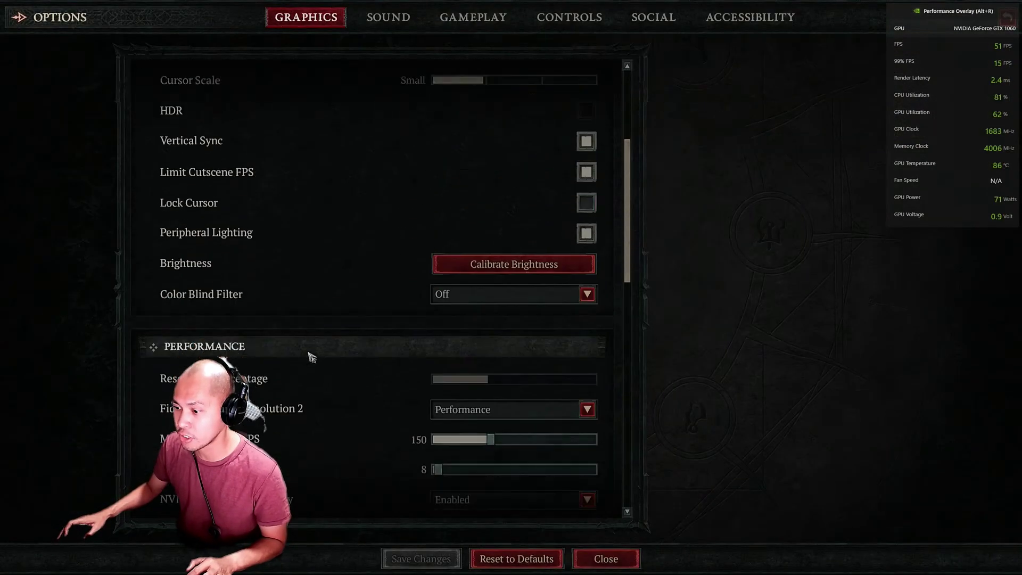
{"action": "scroll", "coordinate": [309, 356], "scroll_direction": "down", "scroll_amount": 2}
{"action": "scroll", "coordinate": [358, 293], "scroll_direction": "down", "scroll_amount": 1}
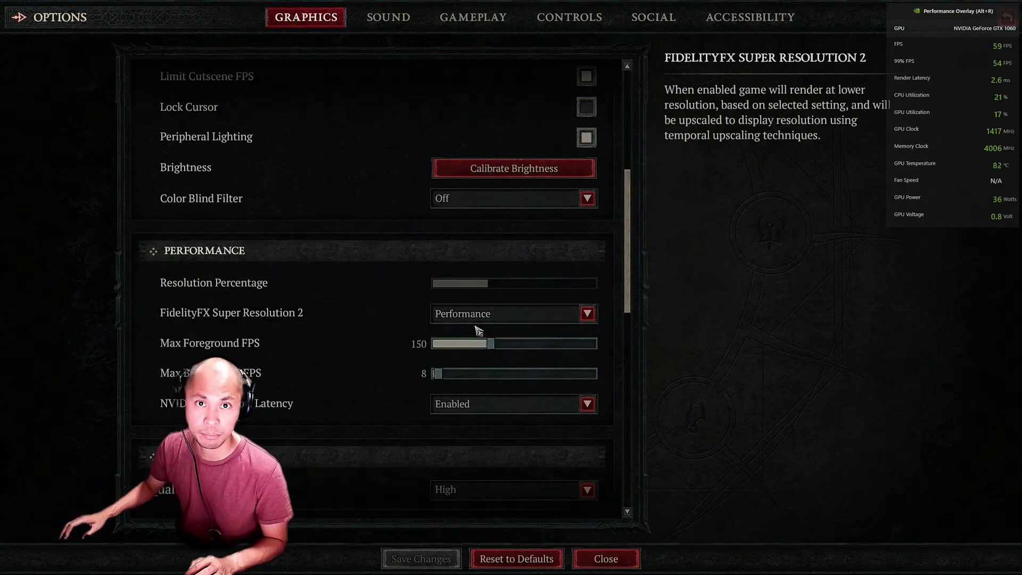
{"action": "left_click", "coordinate": [515, 319]}
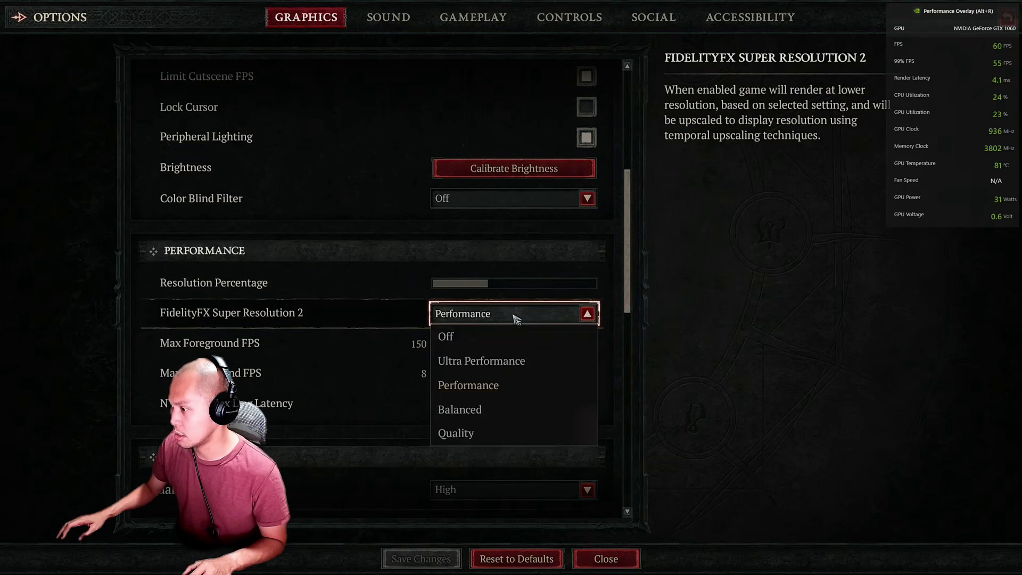
{"action": "left_click", "coordinate": [467, 438]}
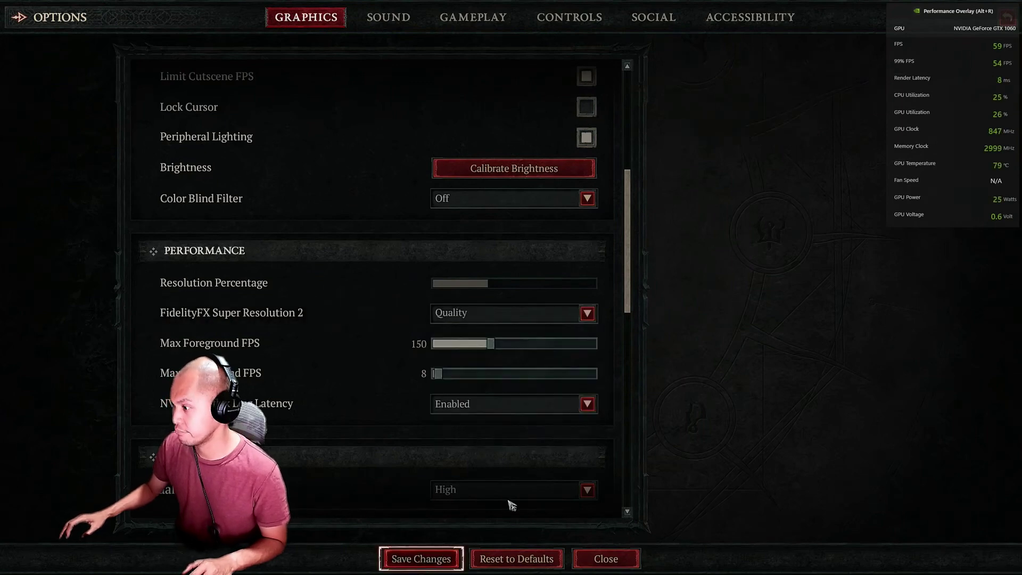
{"action": "left_click", "coordinate": [636, 562]}
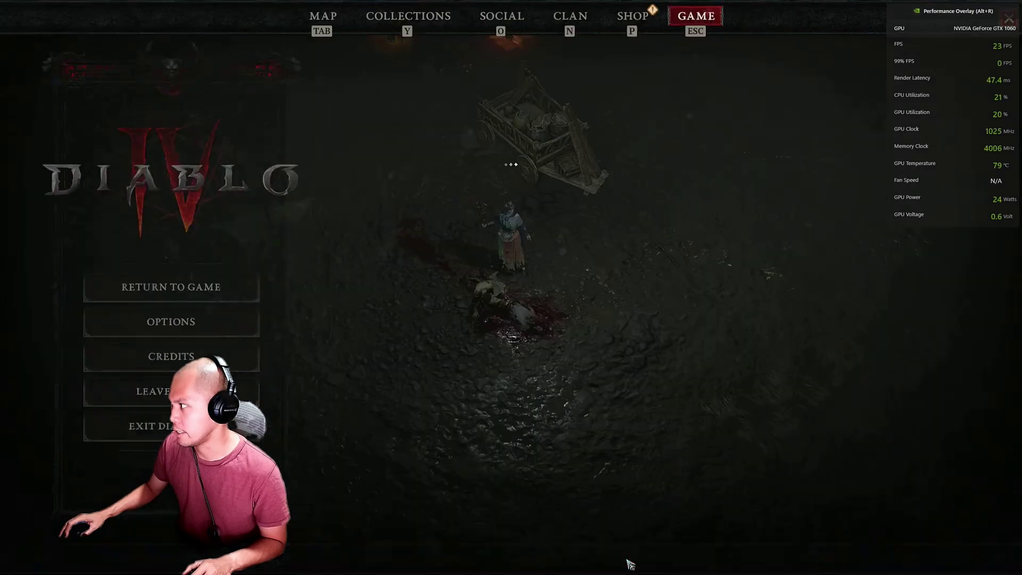
{"action": "key", "text": "Escape"}
{"action": "left_click", "coordinate": [360, 240]}
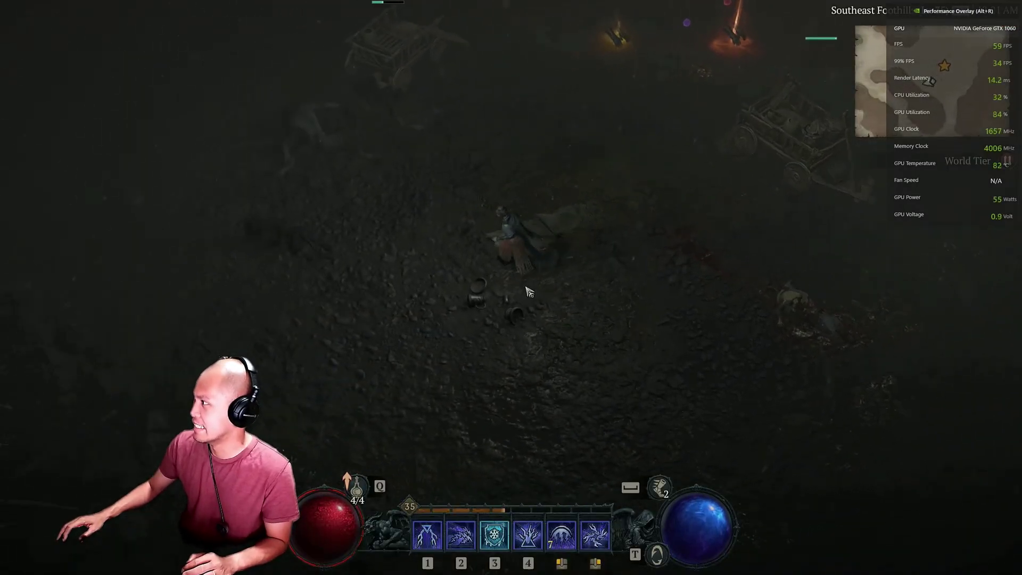
{"action": "mouse_move", "coordinate": [527, 293]}
{"action": "left_mouse_down"}
{"action": "mouse_move", "coordinate": [675, 169]}
{"action": "mouse_move", "coordinate": [237, 91]}
{"action": "left_mouse_up"}
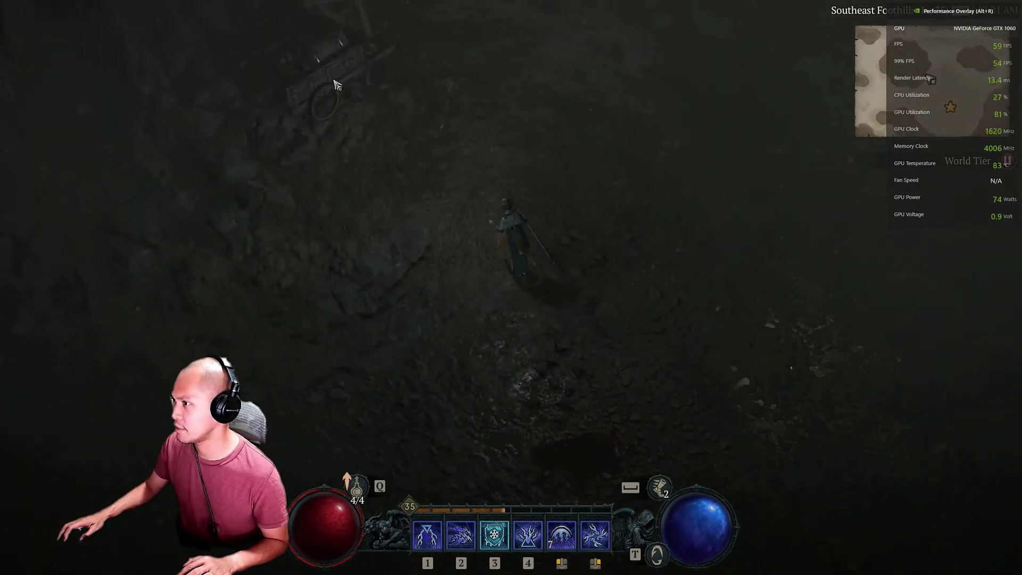
{"action": "mouse_move", "coordinate": [340, 81]}
{"action": "left_mouse_down"}
{"action": "mouse_move", "coordinate": [628, 73]}
{"action": "mouse_move", "coordinate": [409, 77]}
{"action": "mouse_move", "coordinate": [393, 30]}
{"action": "mouse_move", "coordinate": [346, 71]}
{"action": "mouse_move", "coordinate": [371, 117]}
{"action": "mouse_move", "coordinate": [270, 274]}
{"action": "mouse_move", "coordinate": [148, 308]}
{"action": "mouse_move", "coordinate": [532, 139]}
{"action": "mouse_move", "coordinate": [862, 521]}
{"action": "left_mouse_up"}
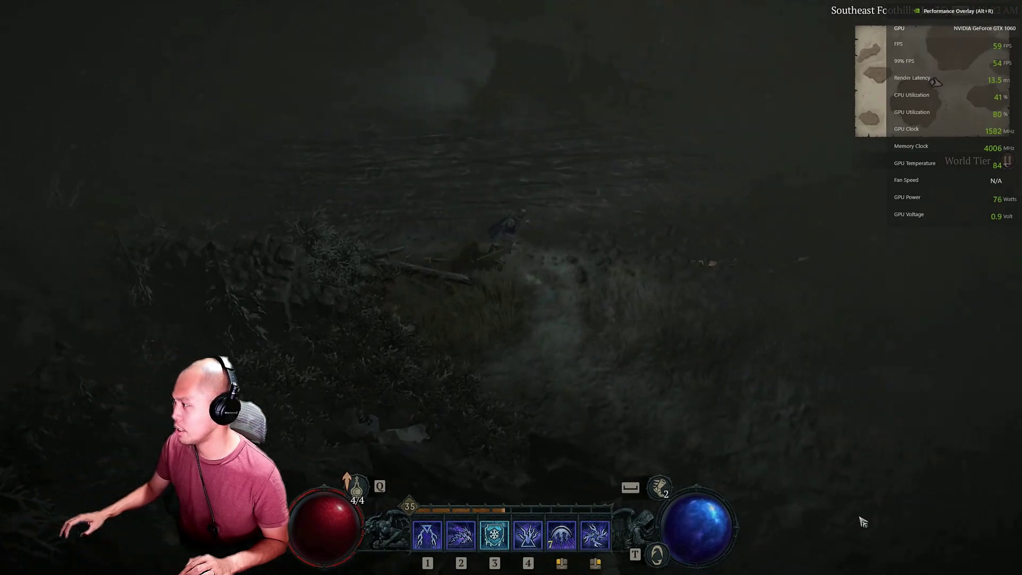
{"action": "key", "text": "Tab"}
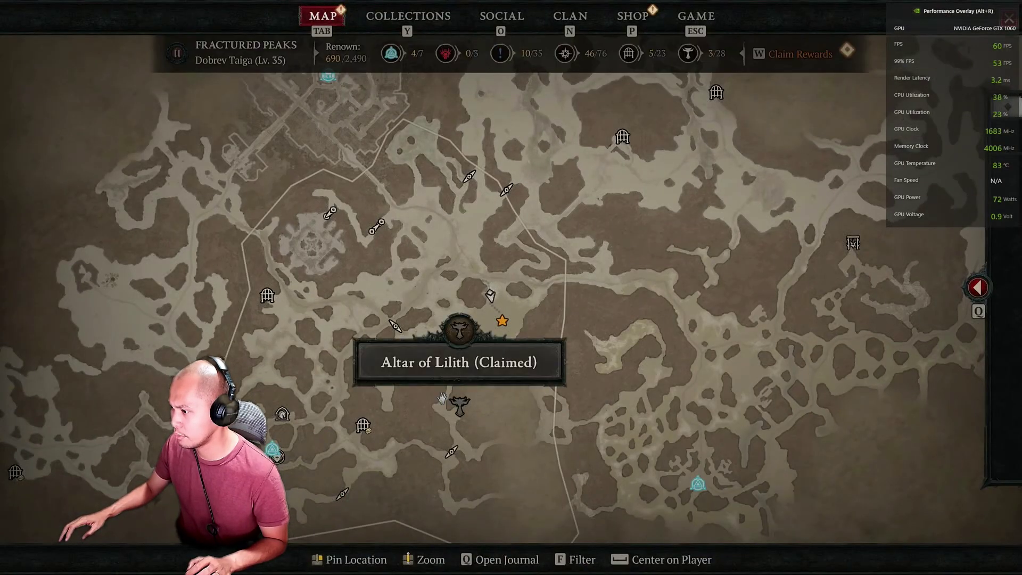
{"action": "key", "text": "Tab"}
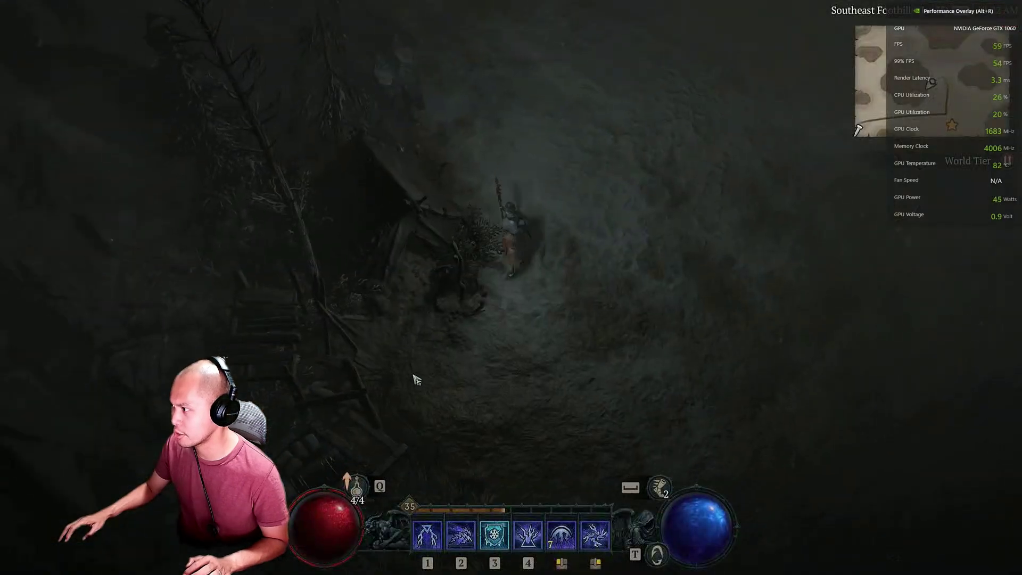
Kill the Arsonist with lightning and walk up-left into Krol Forest.
{"action": "left_click", "coordinate": [471, 422]}
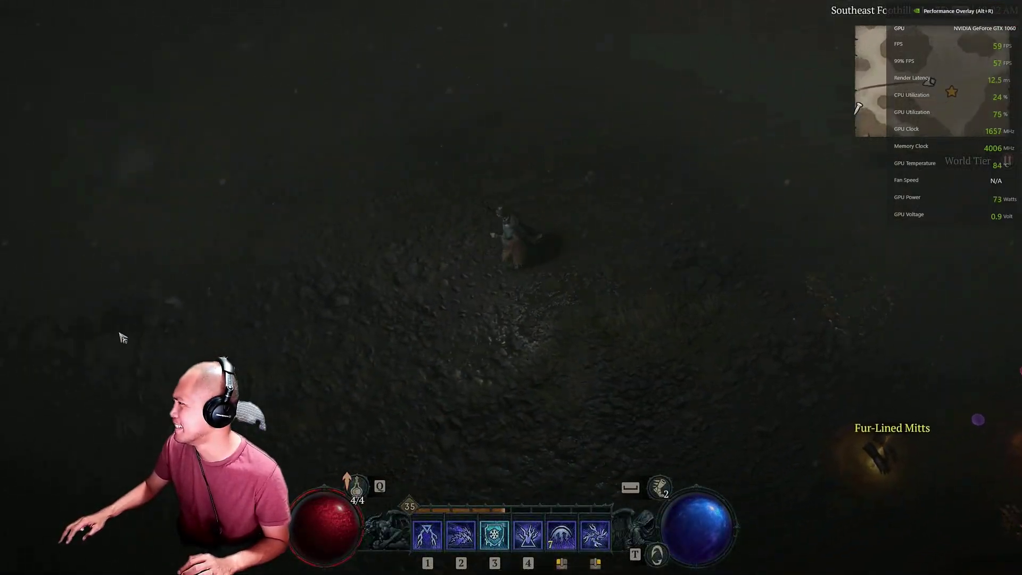
{"action": "left_click", "coordinate": [597, 269]}
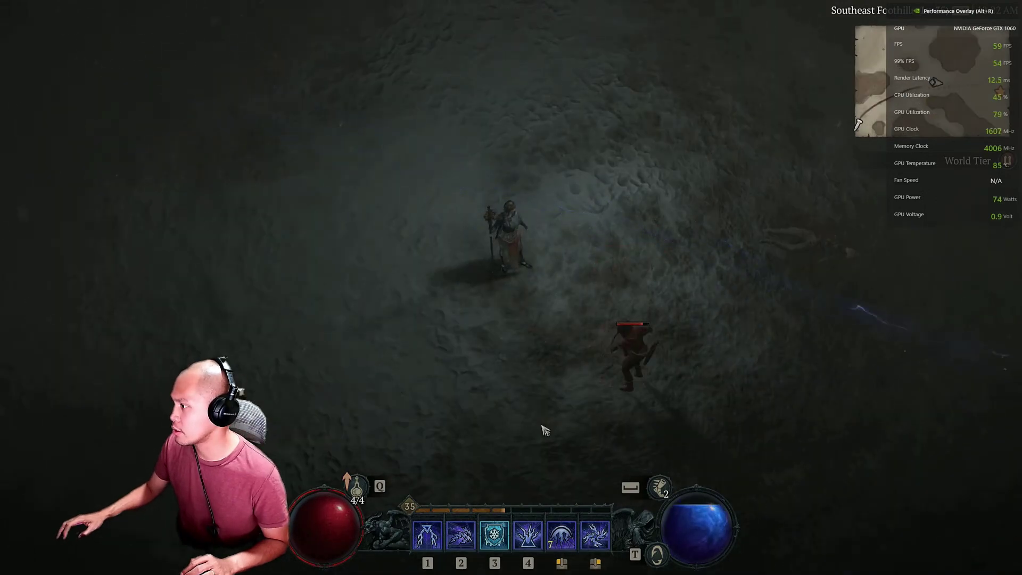
{"action": "left_click", "coordinate": [563, 308]}
{"action": "left_click", "coordinate": [546, 321]}
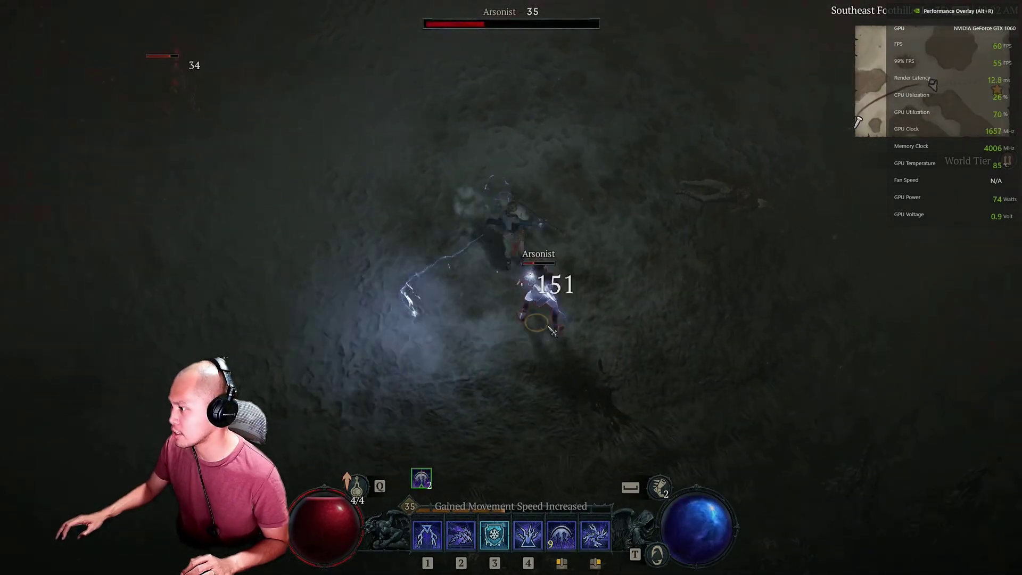
{"action": "left_click", "coordinate": [561, 306]}
{"action": "left_click", "coordinate": [372, 208]}
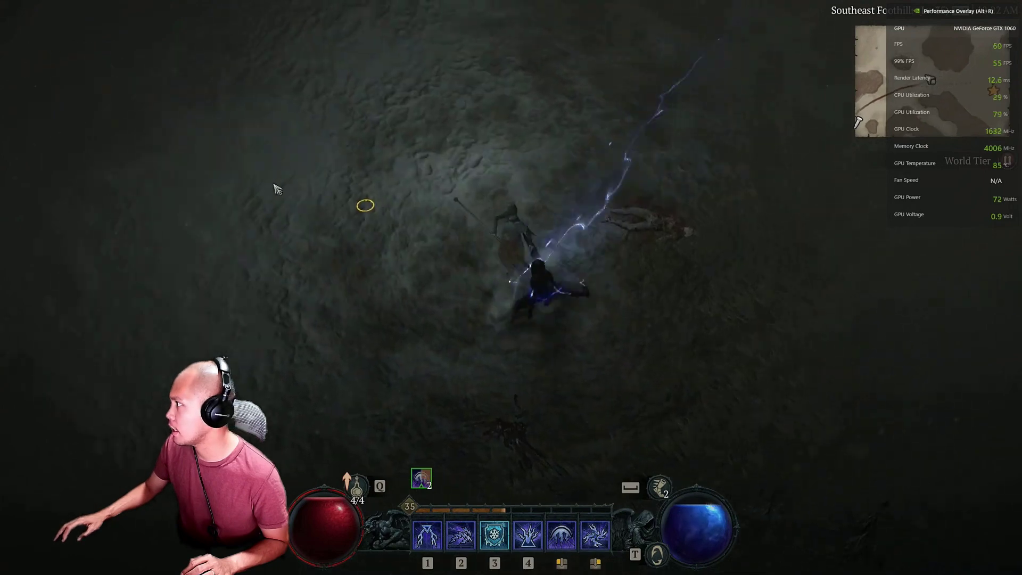
{"action": "left_click", "coordinate": [167, 296]}
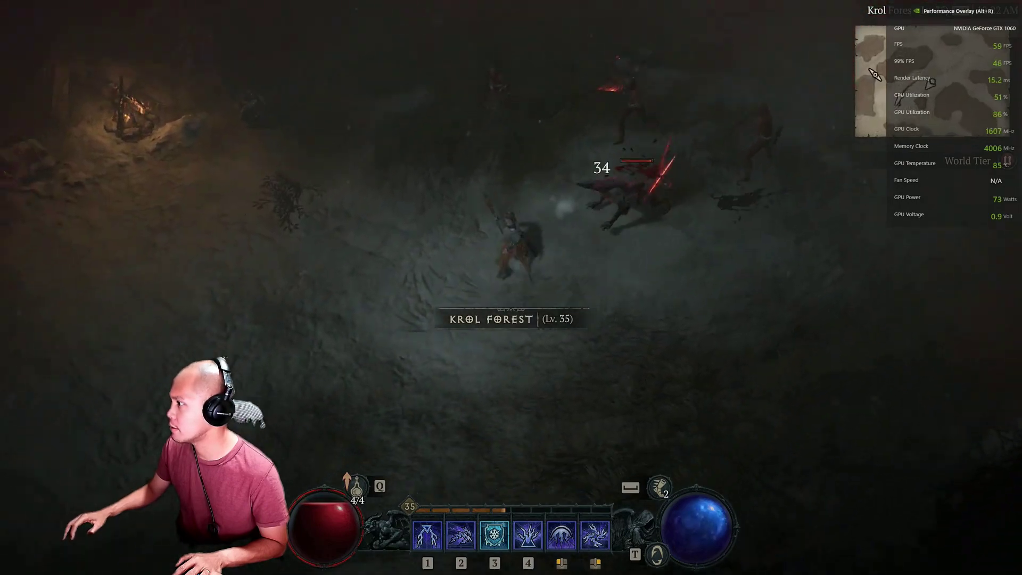
Escape the surrounding wolves and Arsonist with teleport and skills, hitting the Slicer on the way.
{"action": "left_click", "coordinate": [134, 226]}
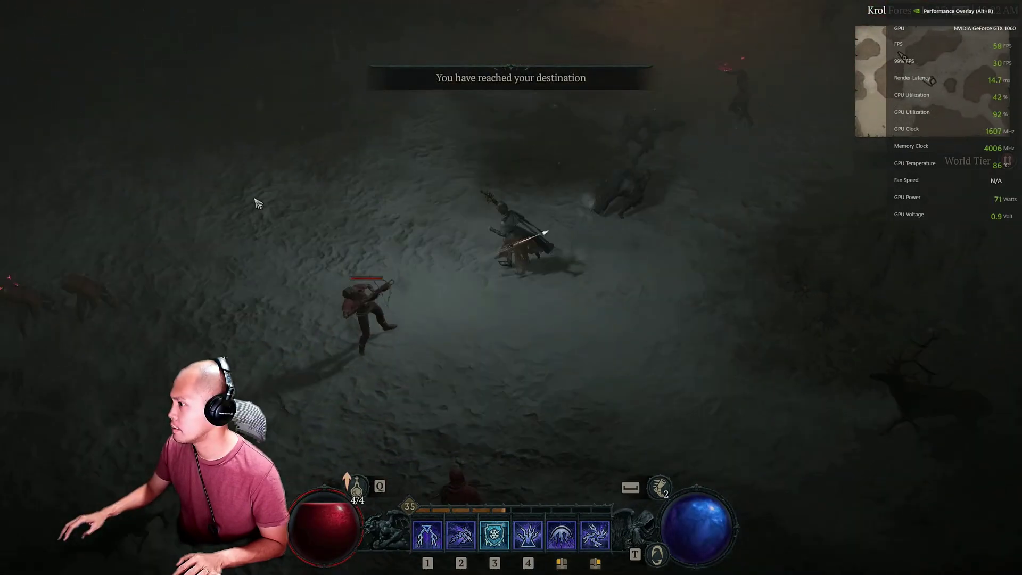
{"action": "left_click", "coordinate": [825, 410]}
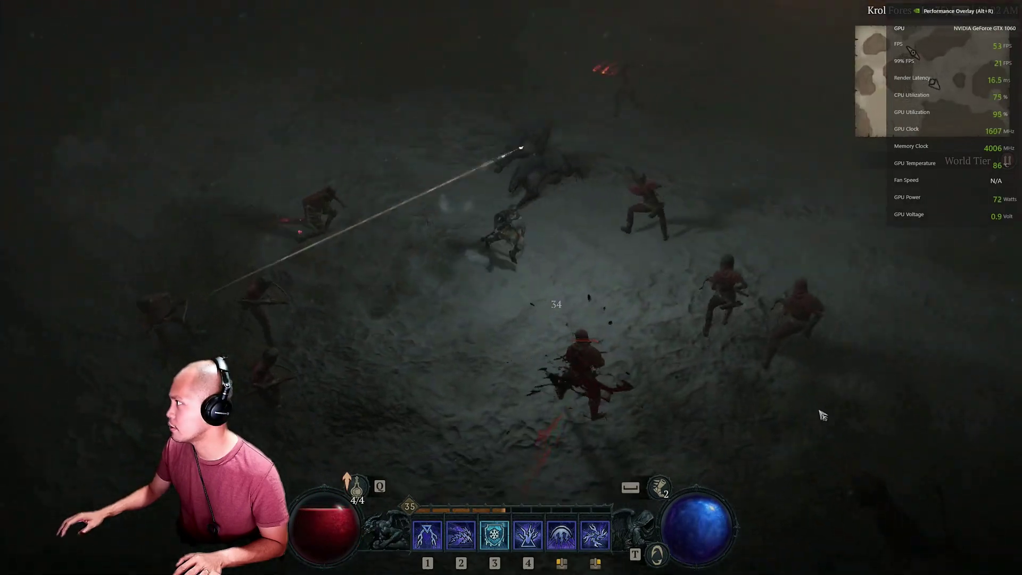
{"action": "left_click", "coordinate": [495, 150]}
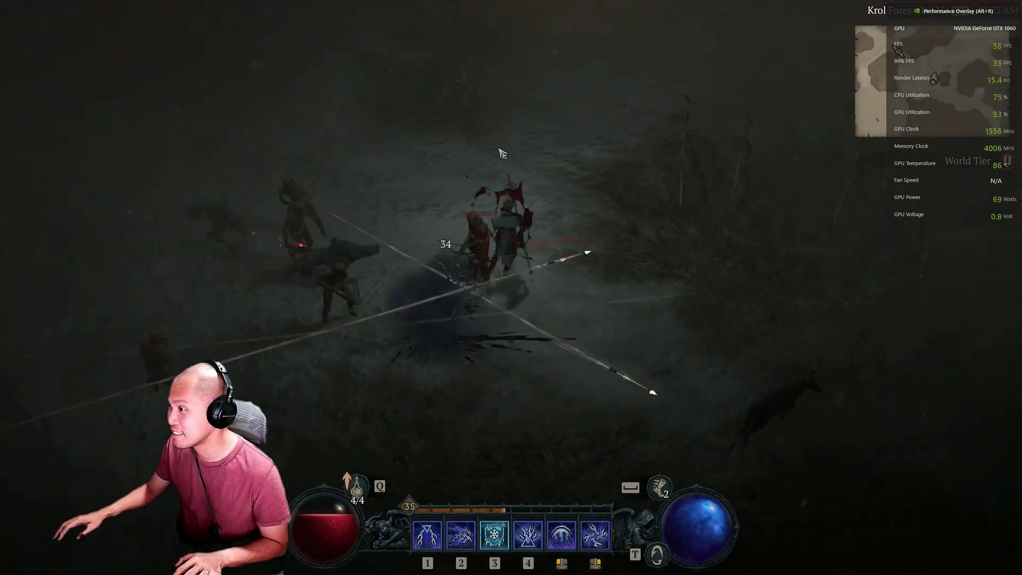
{"action": "left_click", "coordinate": [304, 207]}
{"action": "key", "text": "4"}
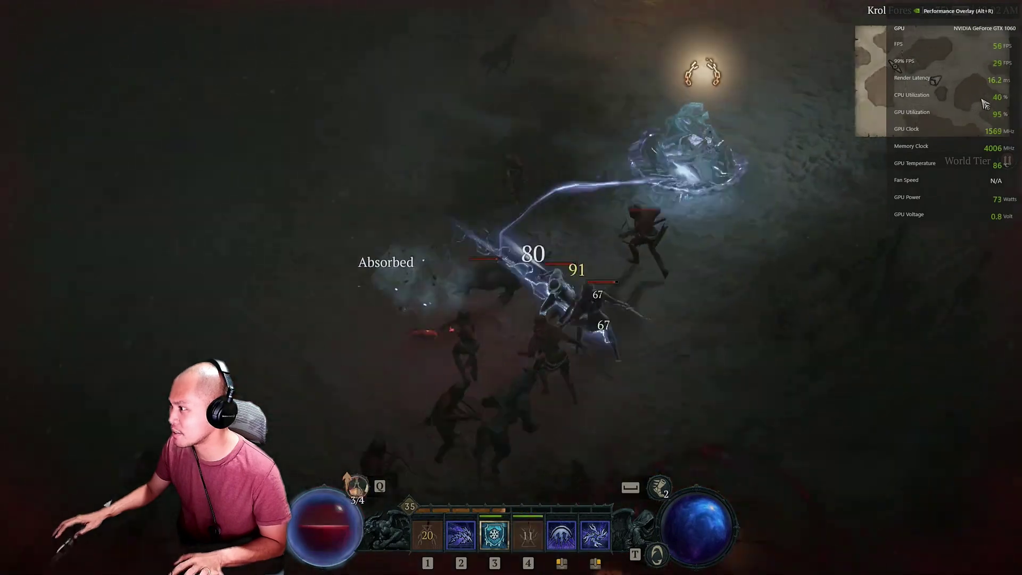
{"action": "key", "text": "1"}
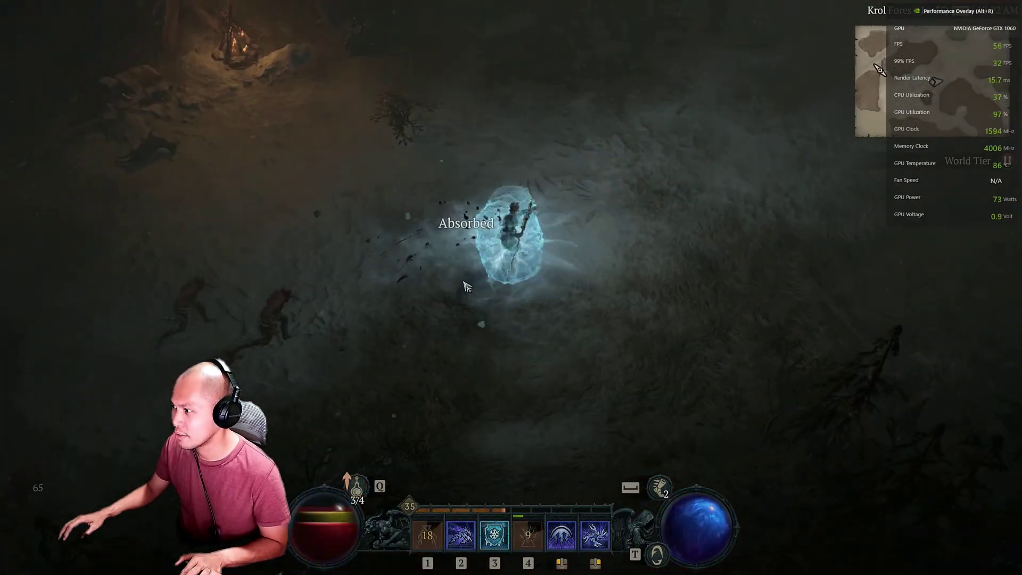
{"action": "key", "text": "3"}
{"action": "left_click", "coordinate": [396, 289]}
{"action": "left_click", "coordinate": [149, 274]}
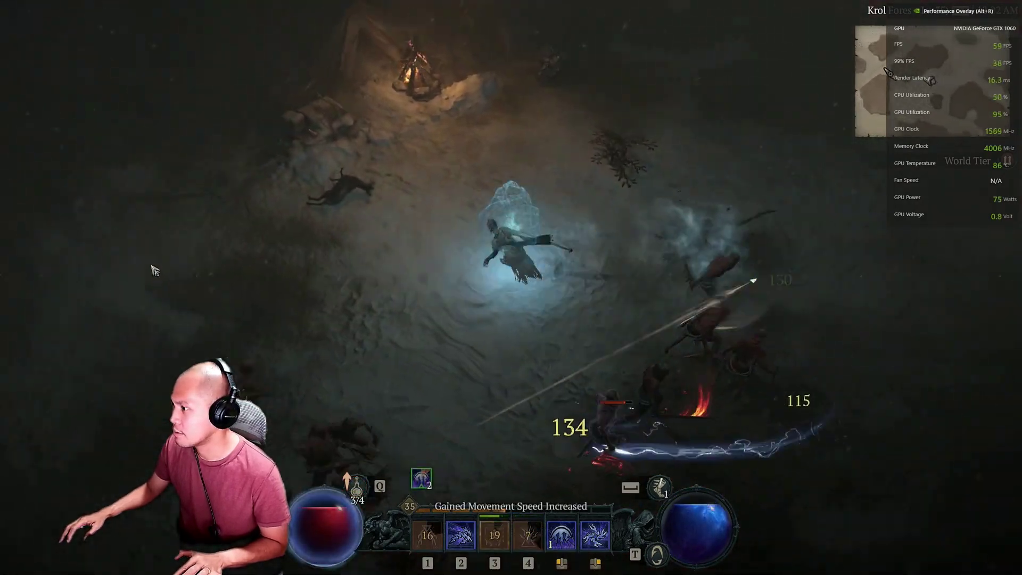
{"action": "left_click", "coordinate": [138, 355]}
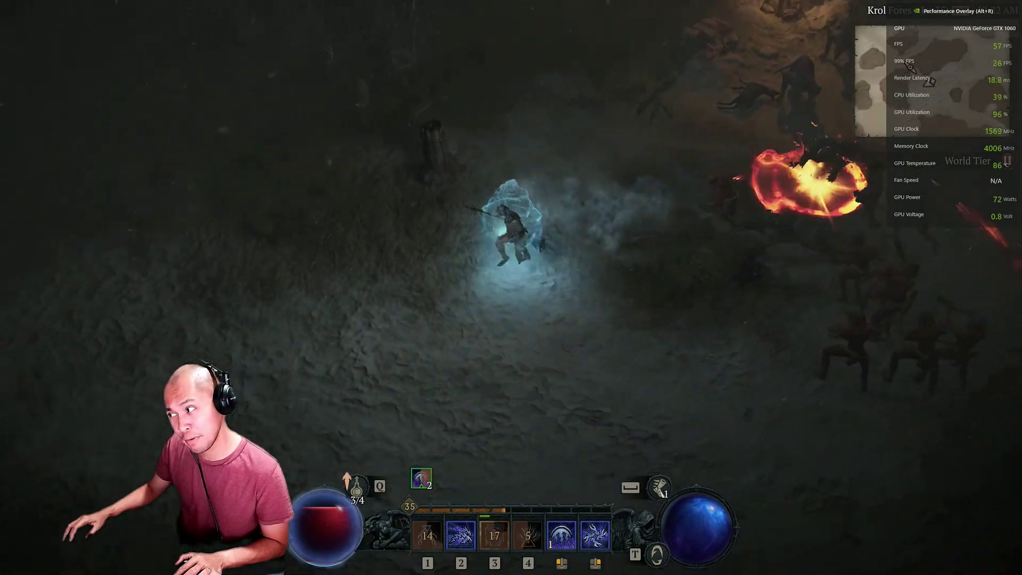
{"action": "left_click", "coordinate": [466, 396]}
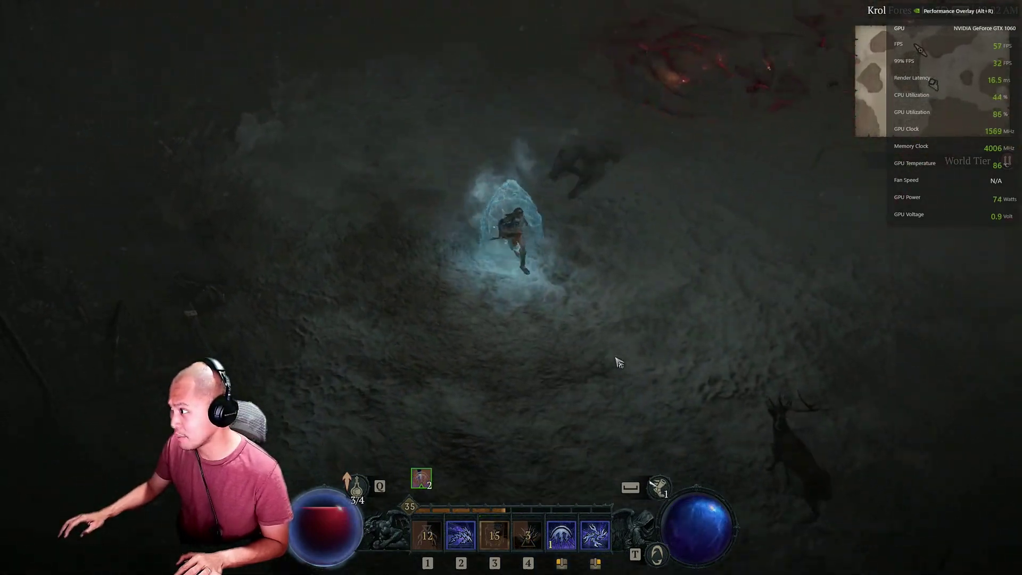
Push north-east through the enemy pack with lightning and enter Ashen Hollow.
{"action": "left_click", "coordinate": [716, 245]}
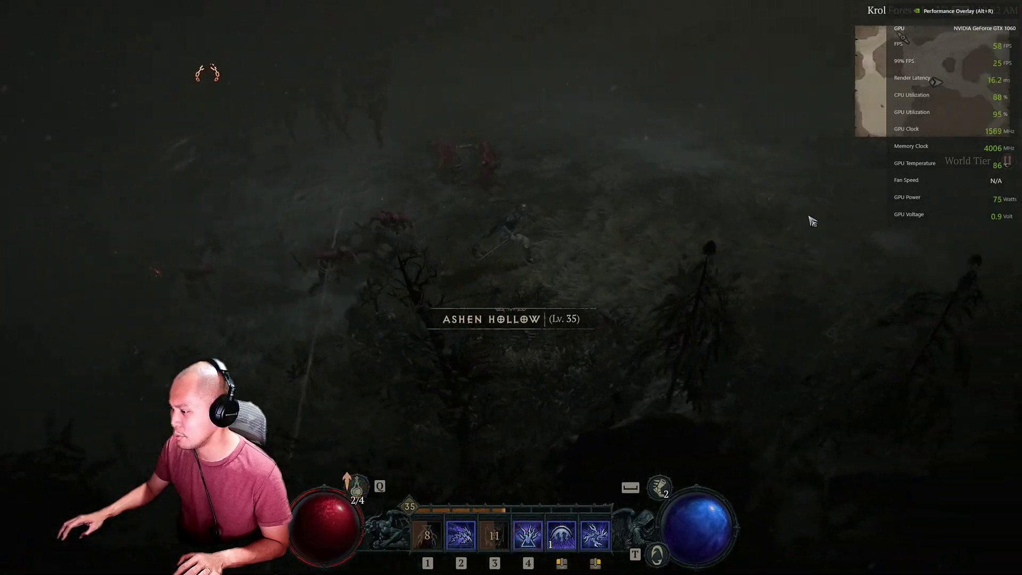
{"action": "left_click", "coordinate": [703, 210]}
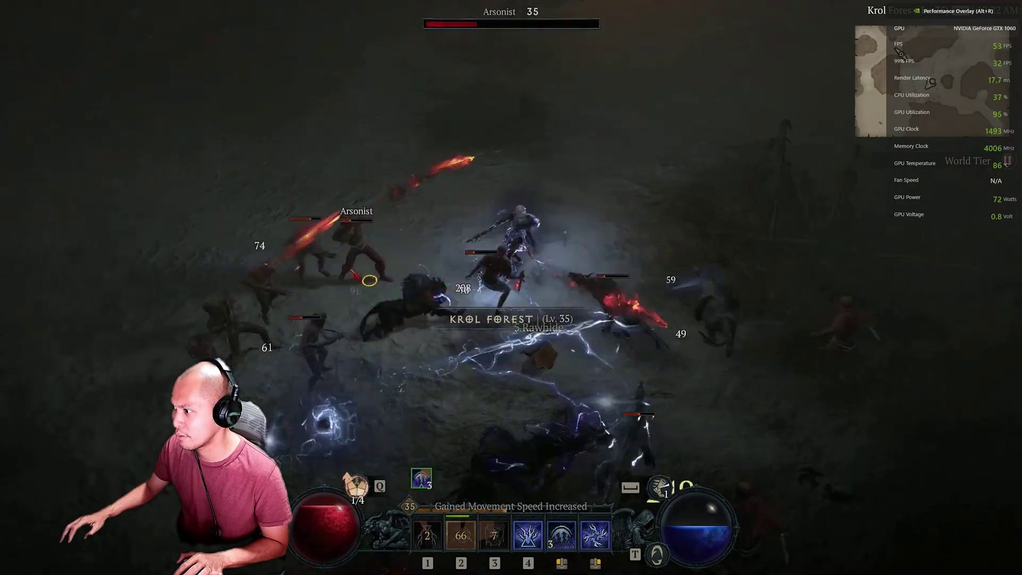
{"action": "key", "text": "4"}
{"action": "left_click", "coordinate": [756, 323]}
{"action": "left_click", "coordinate": [779, 342]}
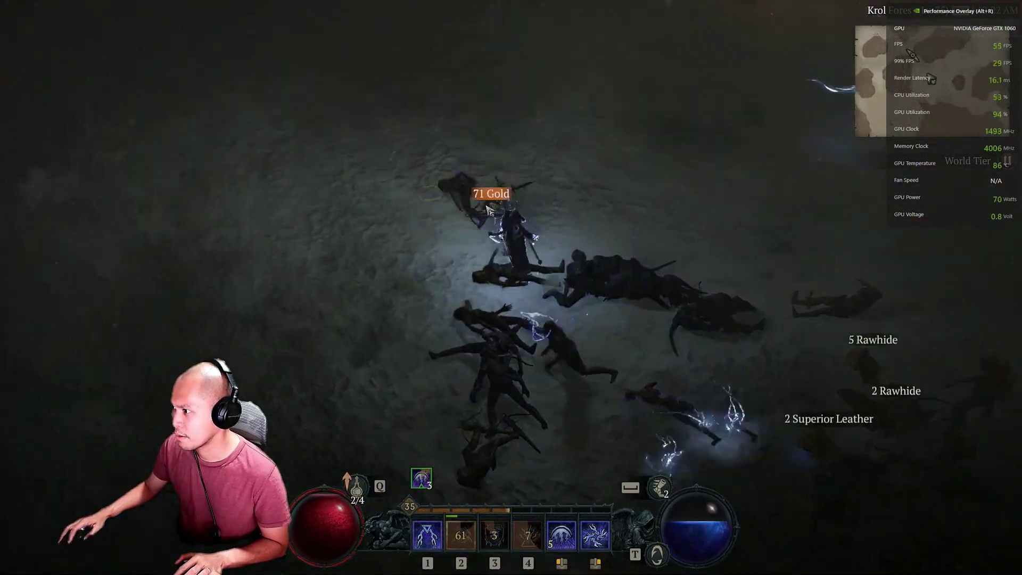
{"action": "left_click", "coordinate": [741, 348]}
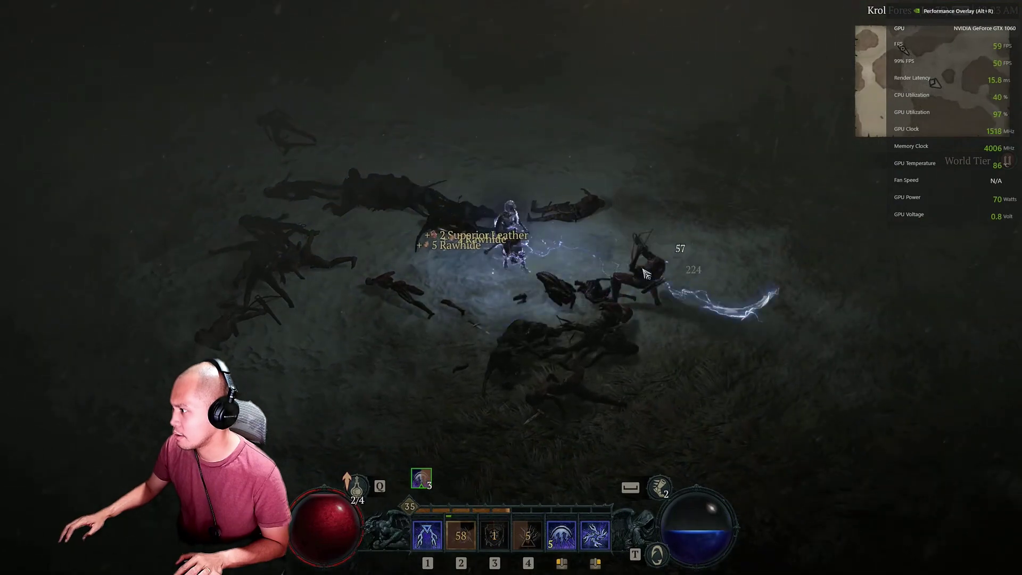
{"action": "left_click", "coordinate": [645, 275]}
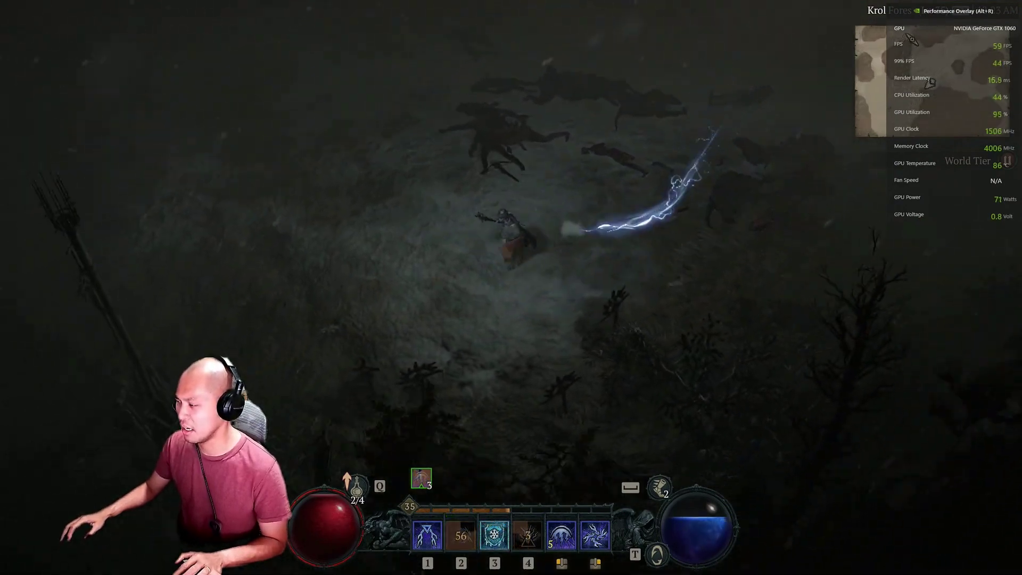
{"action": "key", "text": "2"}
{"action": "key", "text": "2"}
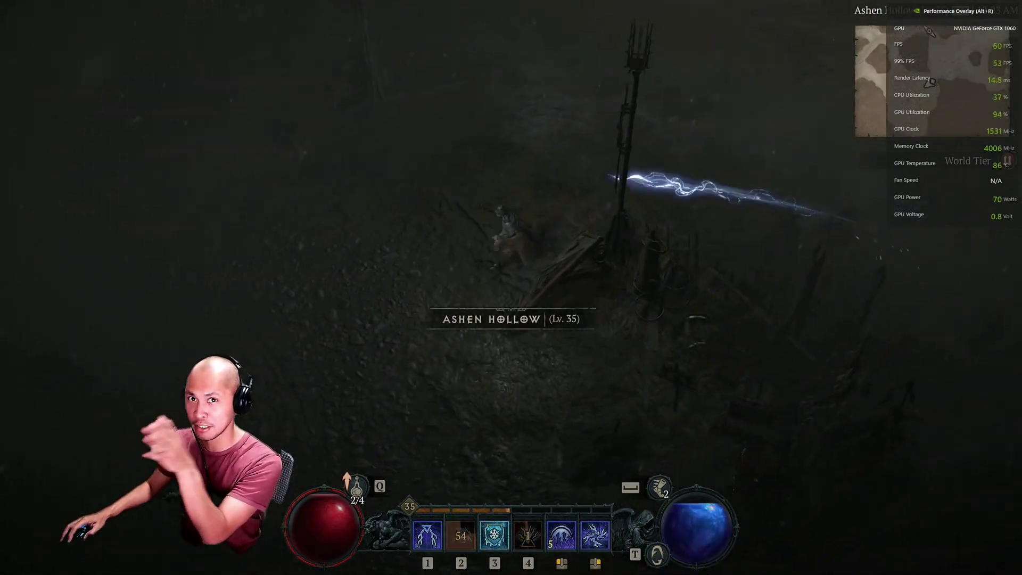
{"action": "key", "text": "2"}
{"action": "key", "text": "2"}
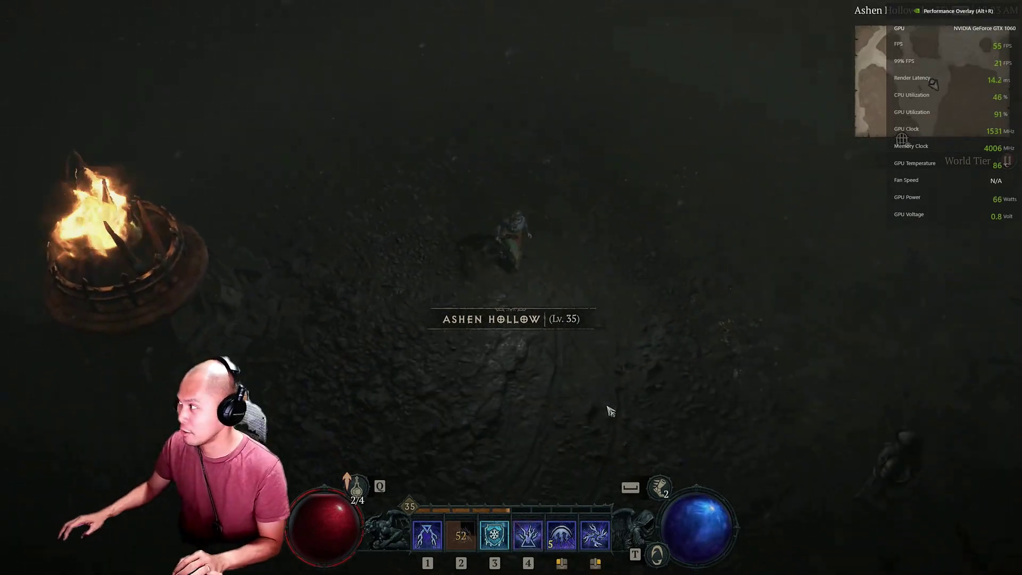
{"action": "key", "text": "2"}
Cross Ashen Hollow to the wargs, raise ice armor and hit the Warg with lightning bolts.
{"action": "left_click_drag", "start_coordinate": [610, 412], "coordinate": [412, 385]}
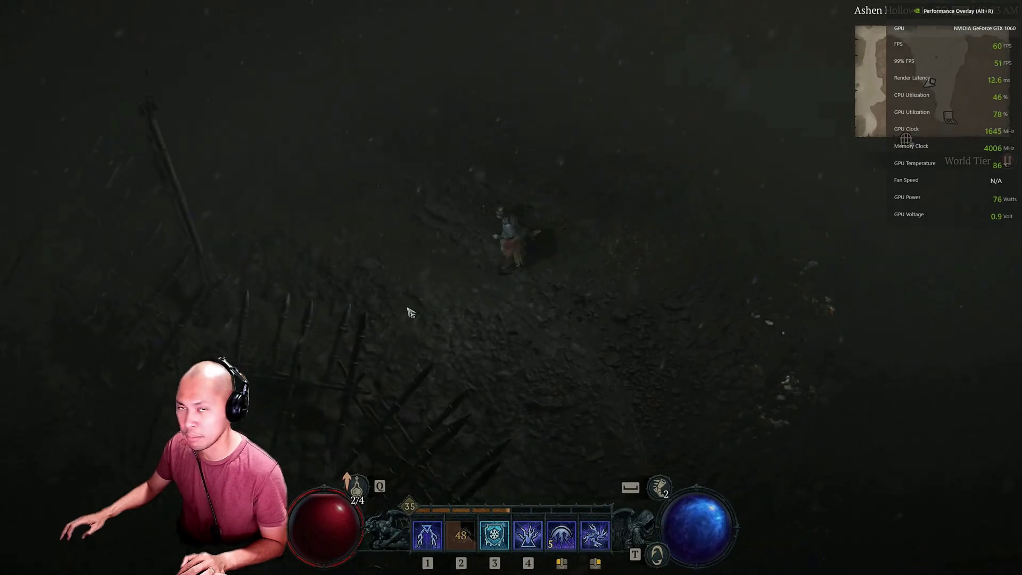
{"action": "left_click_drag", "start_coordinate": [454, 254], "coordinate": [466, 191]}
{"action": "key", "text": "2"}
{"action": "key", "text": "2"}
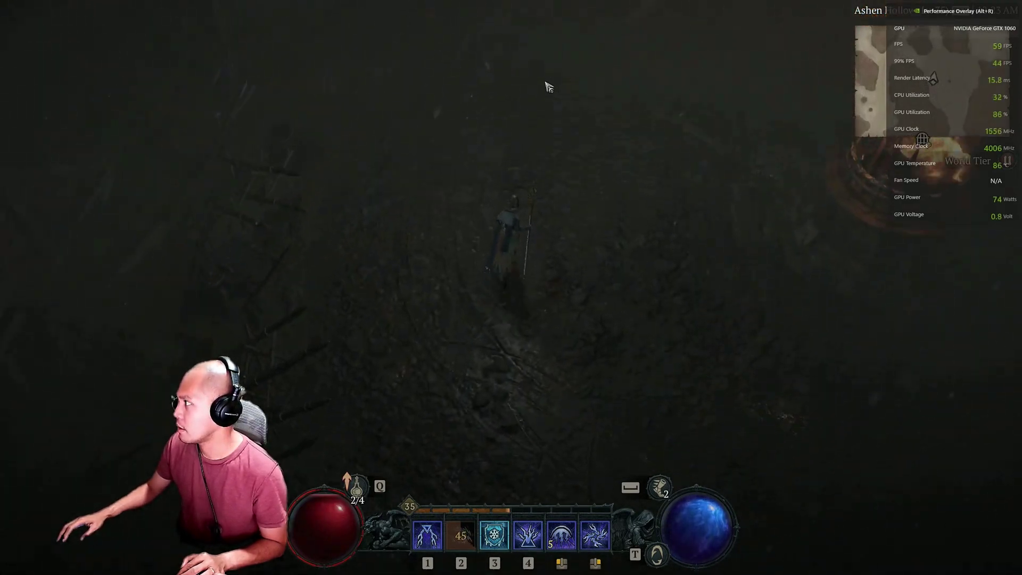
{"action": "left_click_drag", "start_coordinate": [547, 87], "coordinate": [502, 107]}
{"action": "key", "text": "2"}
{"action": "key", "text": "2"}
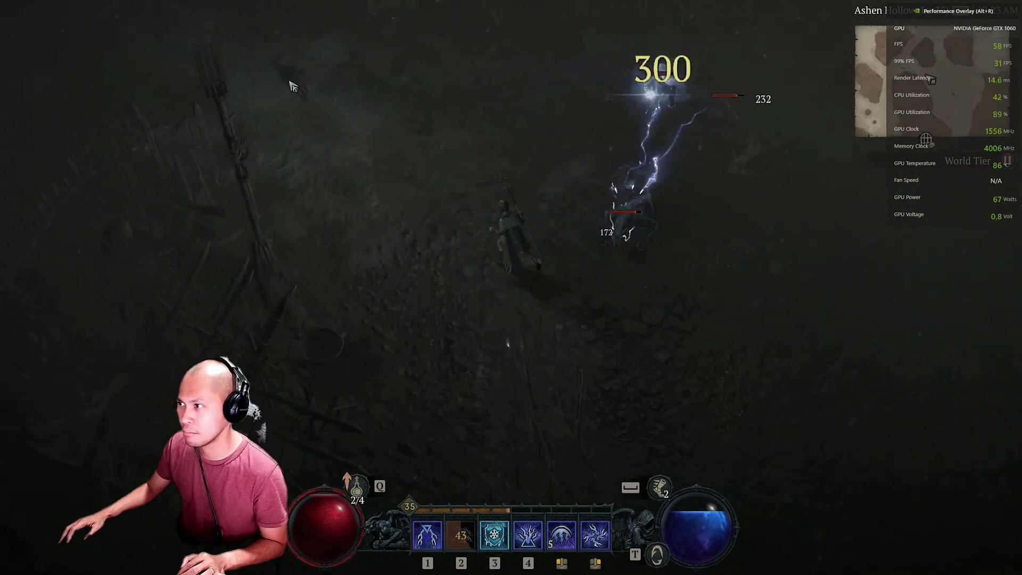
{"action": "key", "text": "2"}
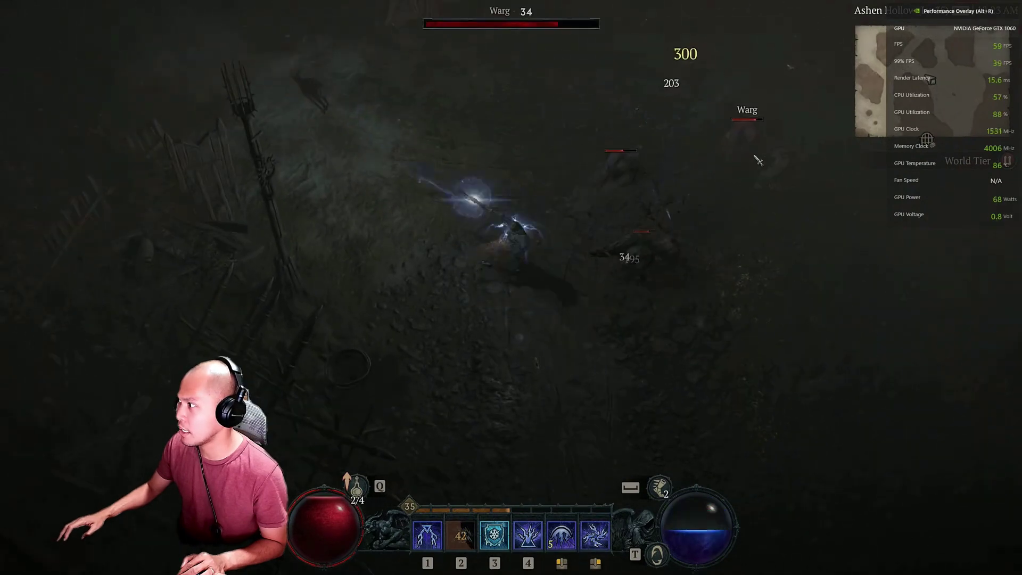
{"action": "left_click", "coordinate": [778, 99]}
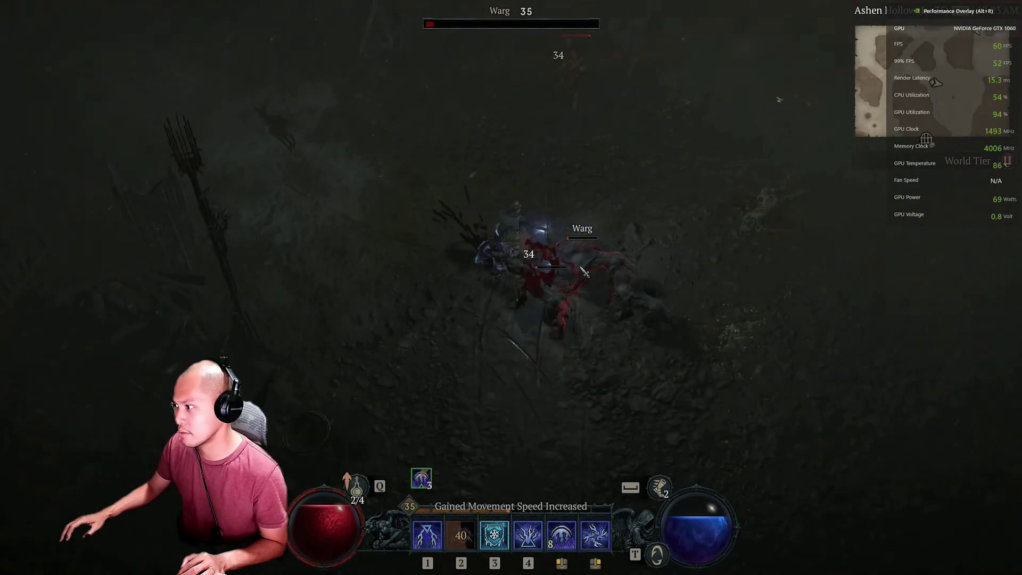
{"action": "left_click", "coordinate": [674, 294]}
{"action": "key", "text": "3"}
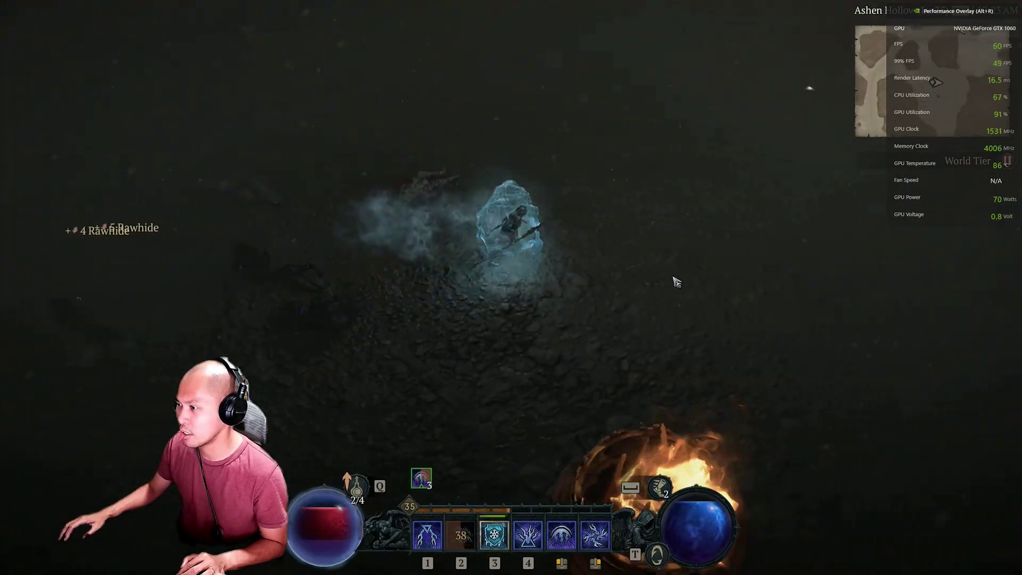
{"action": "key", "text": "2"}
{"action": "key", "text": "2"}
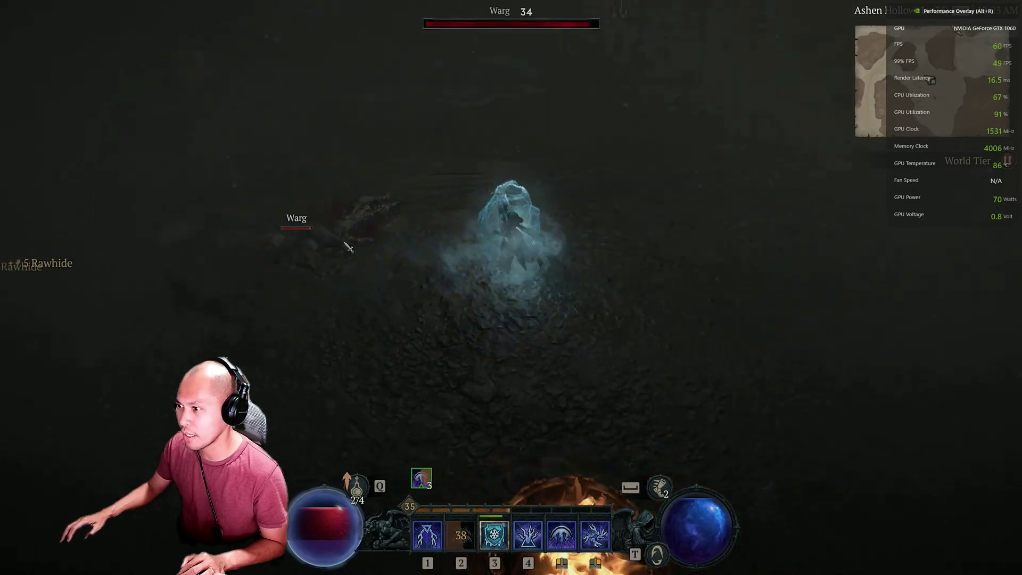
{"action": "key", "text": "2"}
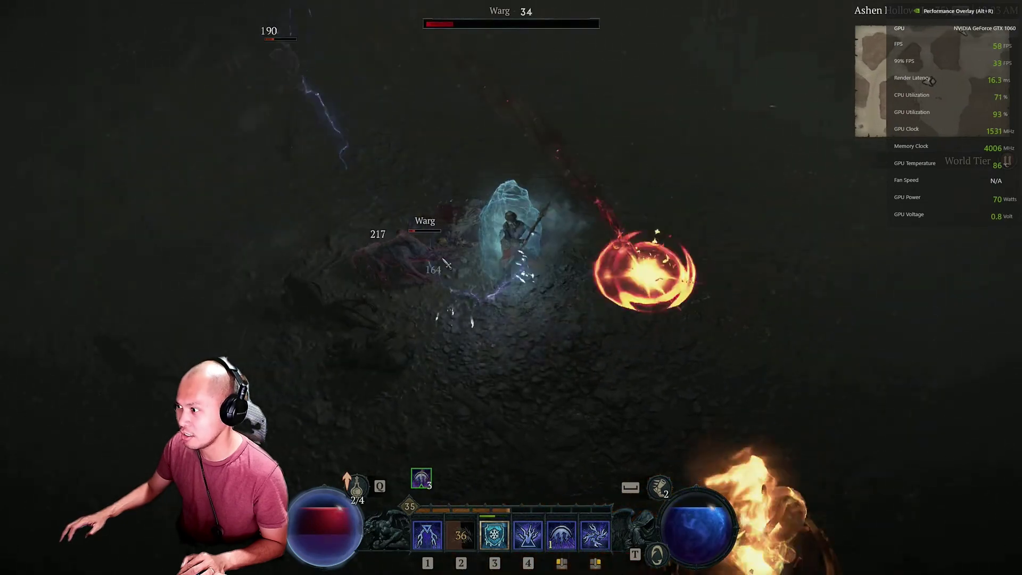
{"action": "key", "text": "2"}
Fire more lightning, collect the gold and walk back up-left into Krol Forest.
{"action": "key", "text": "2"}
{"action": "key", "text": "2"}
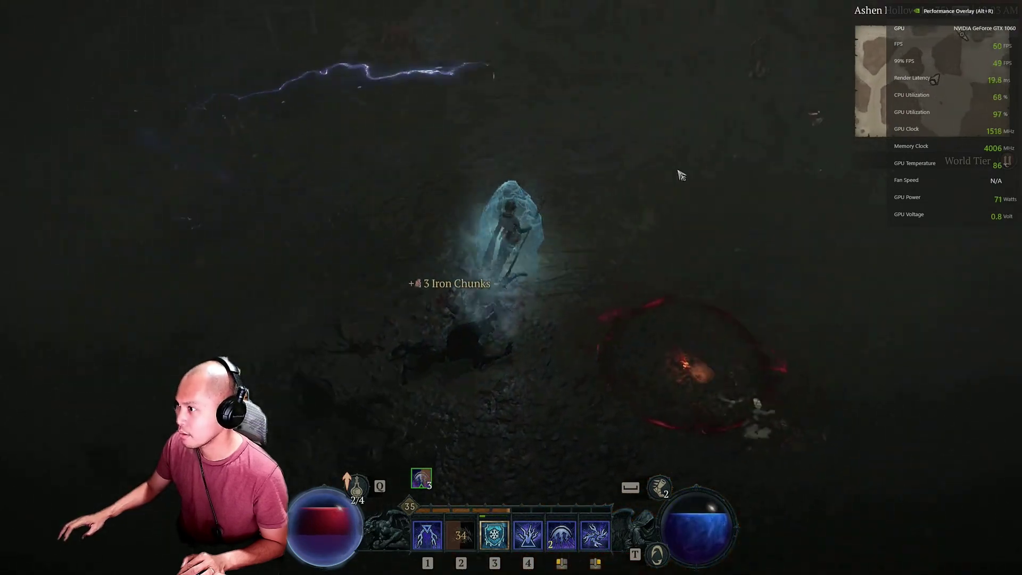
{"action": "key", "text": "2"}
{"action": "key", "text": "2"}
{"action": "left_click", "coordinate": [365, 160]}
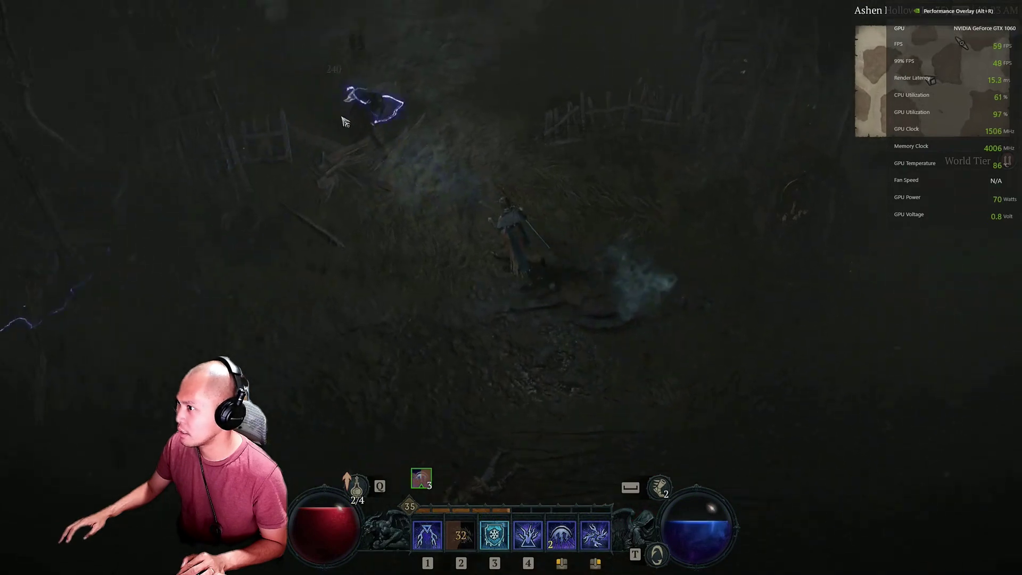
{"action": "left_click", "coordinate": [582, 402]}
{"action": "key", "text": "2"}
{"action": "key", "text": "2"}
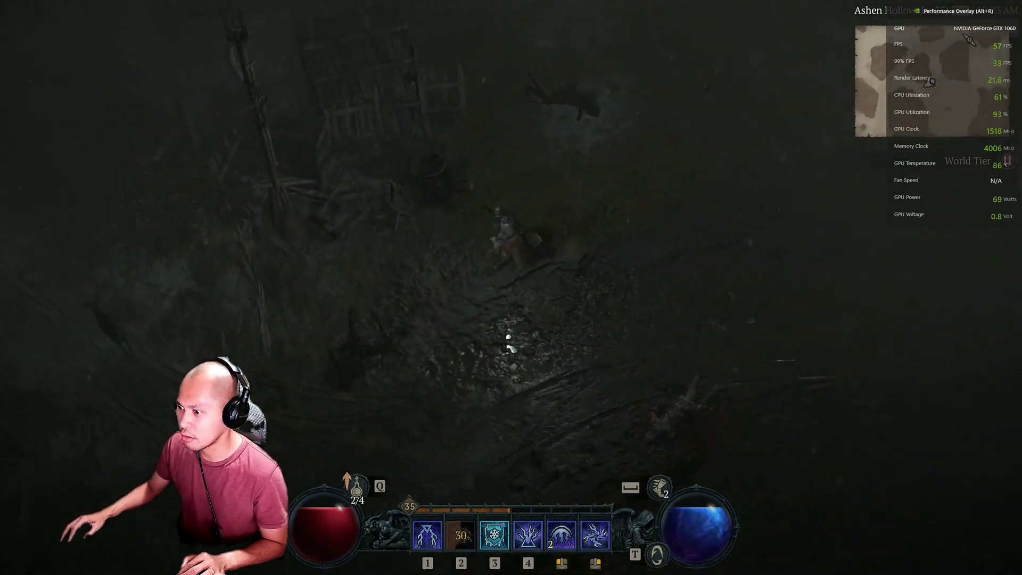
{"action": "left_click", "coordinate": [266, 354]}
{"action": "key", "text": "2"}
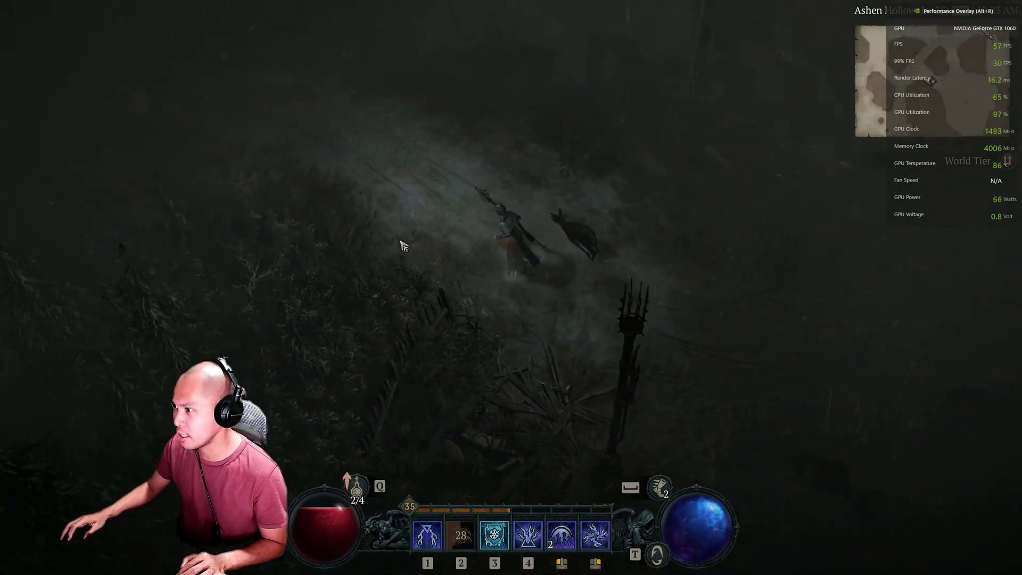
{"action": "left_click", "coordinate": [357, 187]}
{"action": "key", "text": "2"}
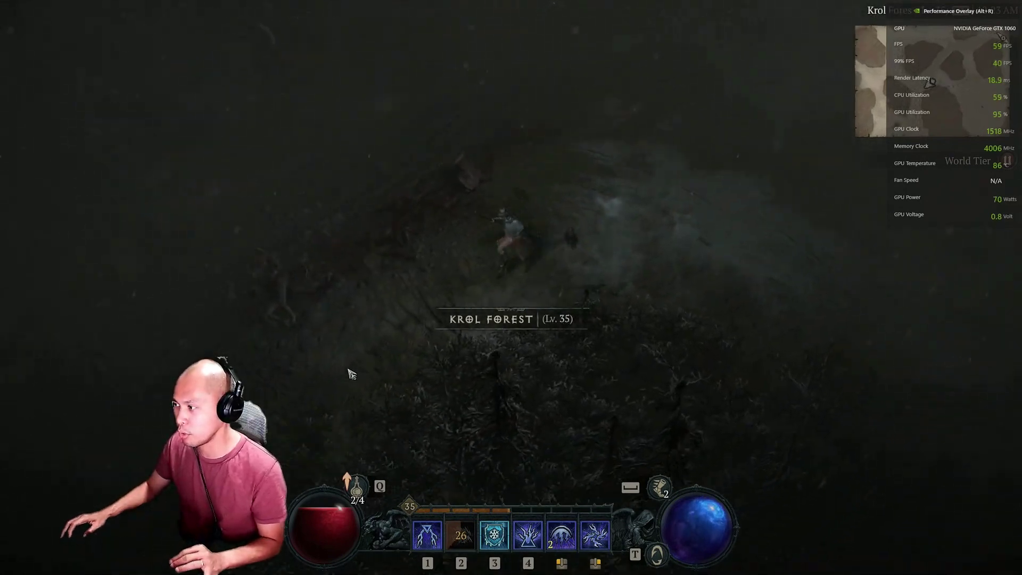
Walk down through Krol Forest and close on the Storm Warg.
{"action": "left_click", "coordinate": [445, 388]}
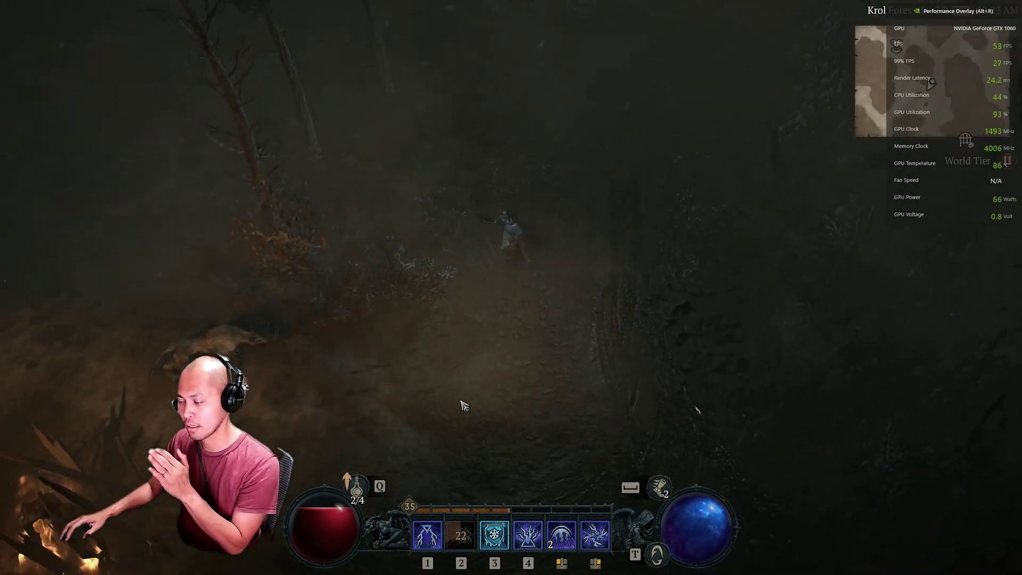
{"action": "left_click", "coordinate": [636, 396]}
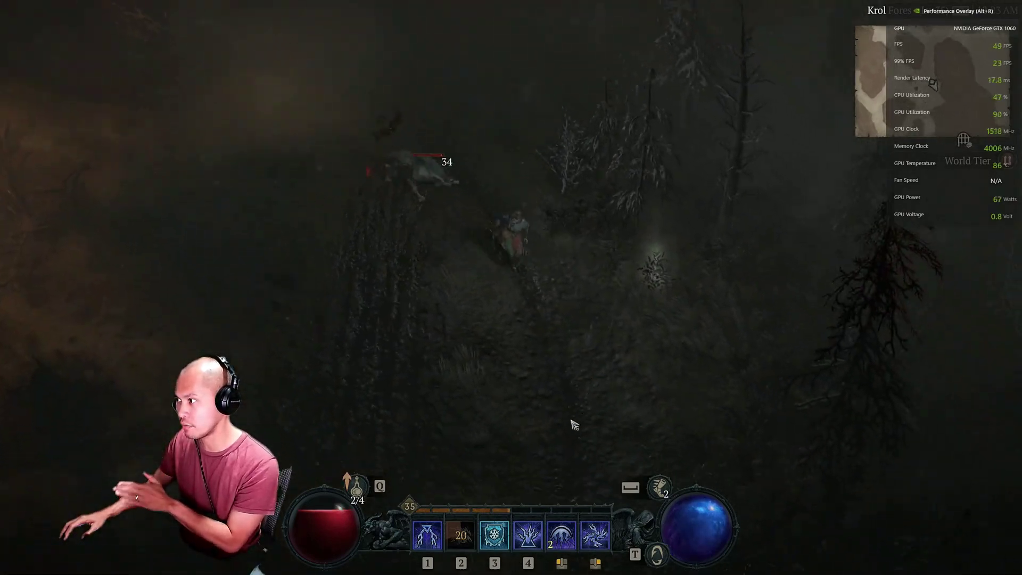
{"action": "left_click", "coordinate": [297, 383]}
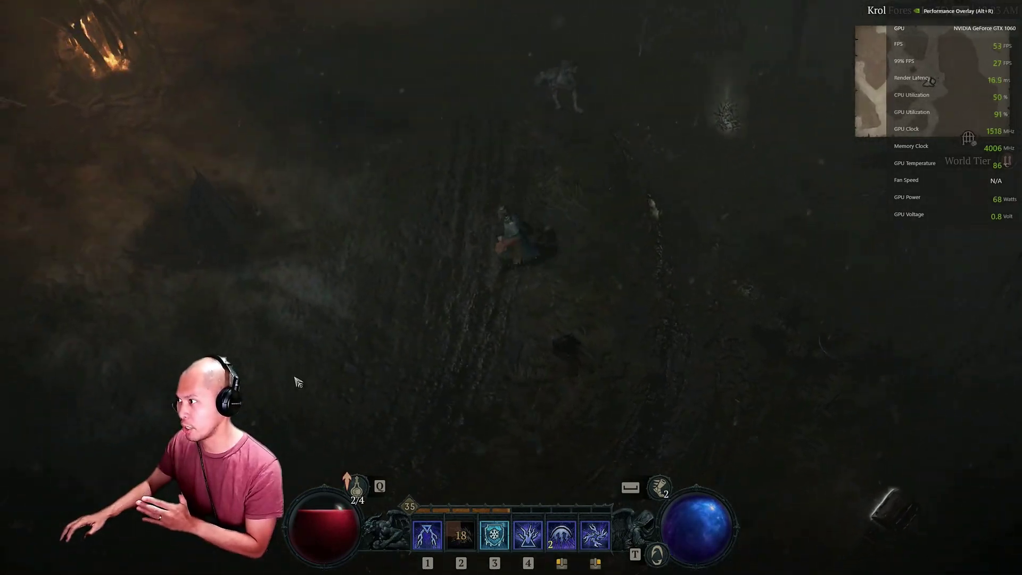
{"action": "left_click", "coordinate": [338, 427]}
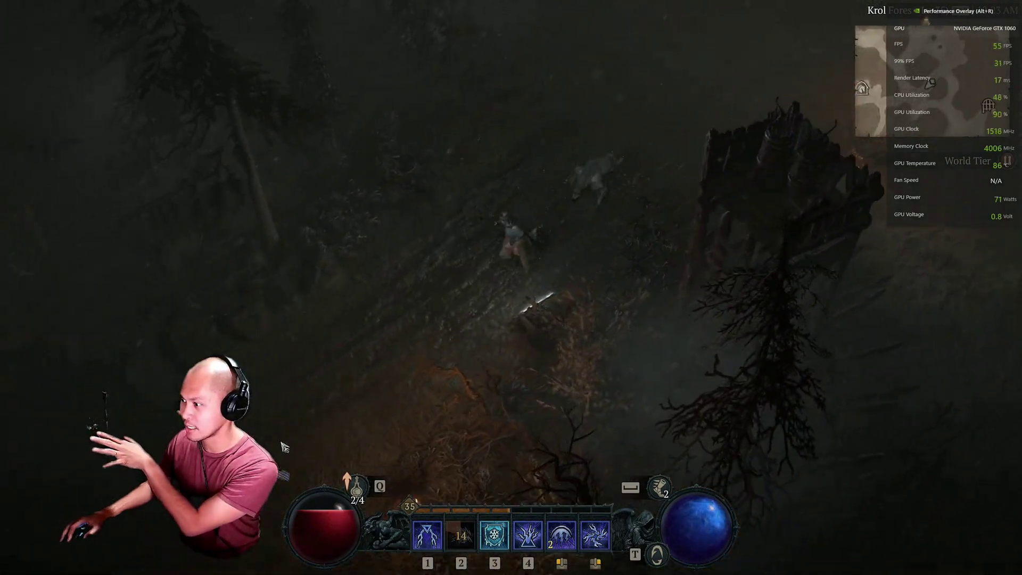
{"action": "left_click", "coordinate": [683, 183]}
{"action": "left_click", "coordinate": [197, 274]}
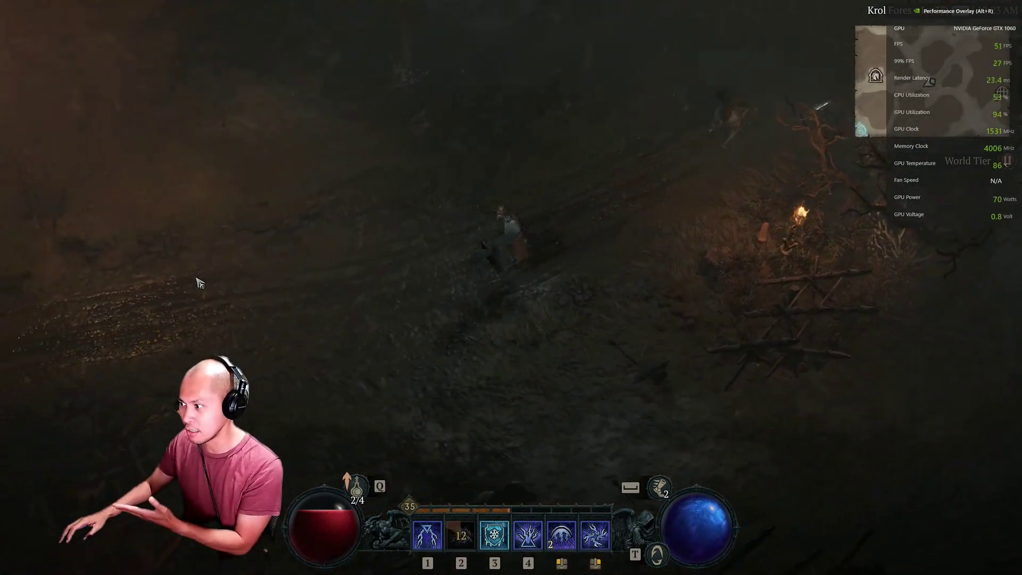
Blast the Storm Warg and Prowler with lightning, then pick up the gold drops.
{"action": "right_click", "coordinate": [673, 183]}
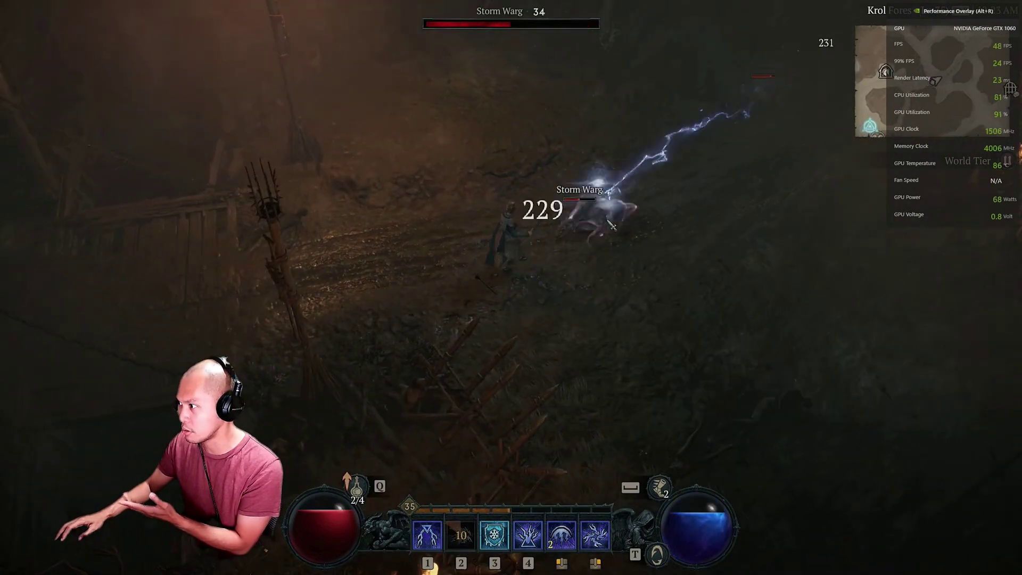
{"action": "right_click", "coordinate": [589, 240]}
{"action": "left_click", "coordinate": [589, 240]}
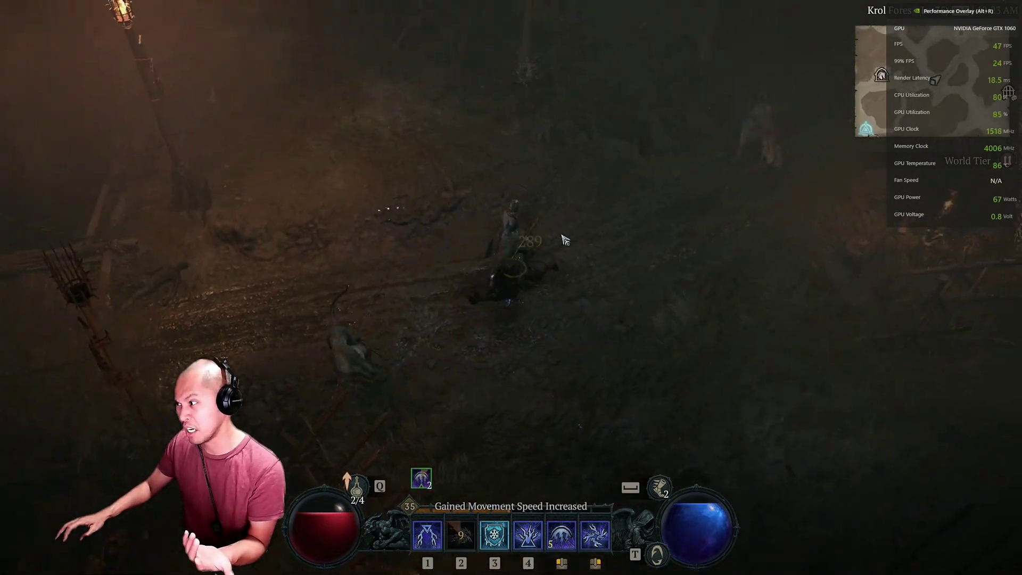
{"action": "right_click", "coordinate": [751, 167]}
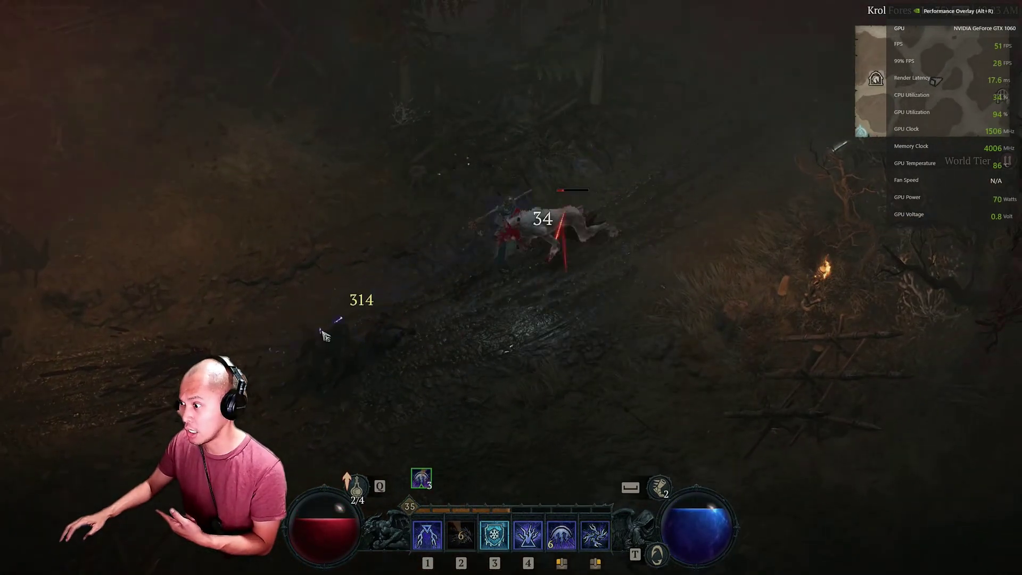
{"action": "right_click", "coordinate": [615, 235]}
{"action": "left_click", "coordinate": [551, 222]}
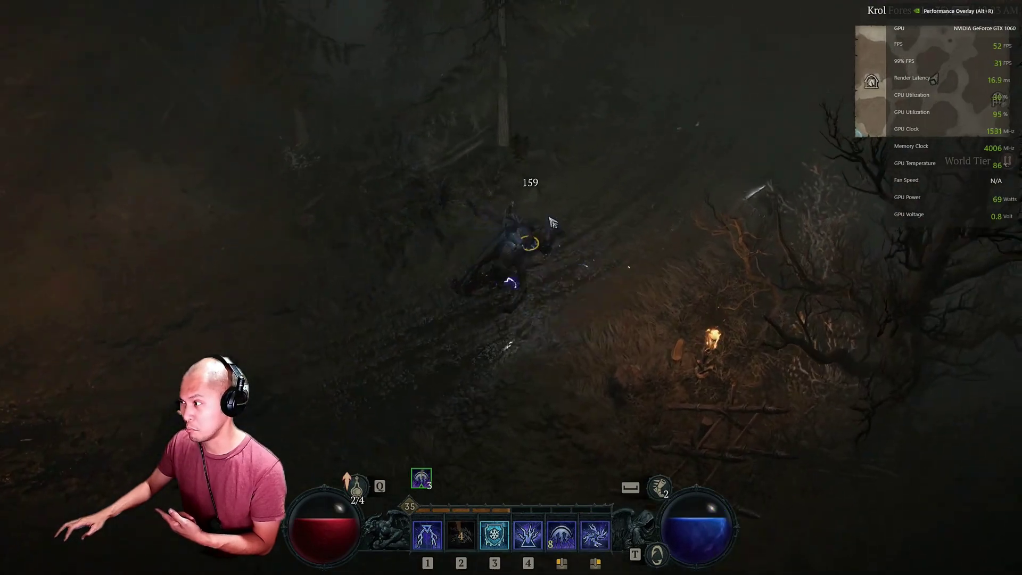
{"action": "left_click", "coordinate": [809, 296]}
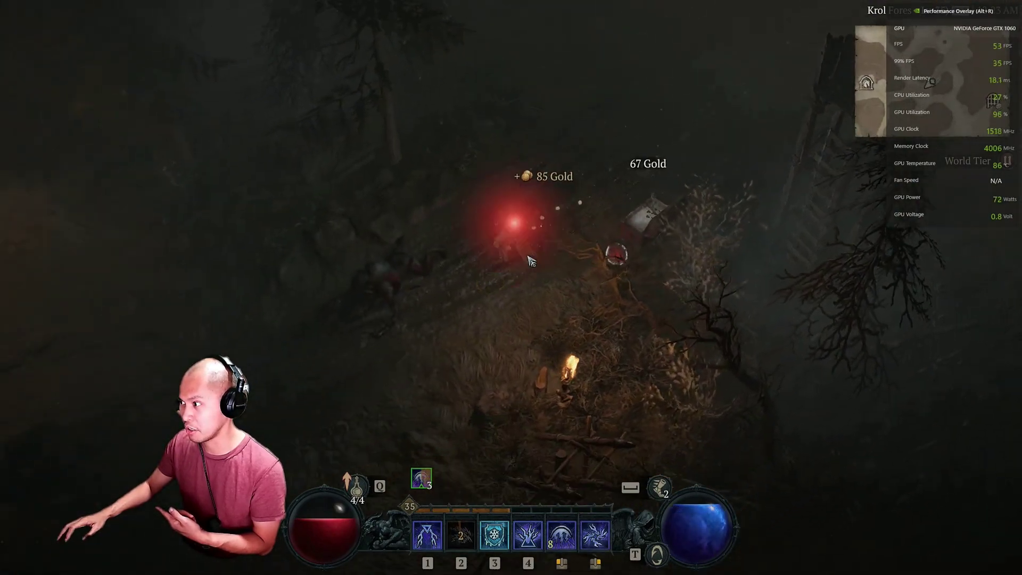
{"action": "left_click", "coordinate": [359, 327]}
{"action": "left_click", "coordinate": [129, 442]}
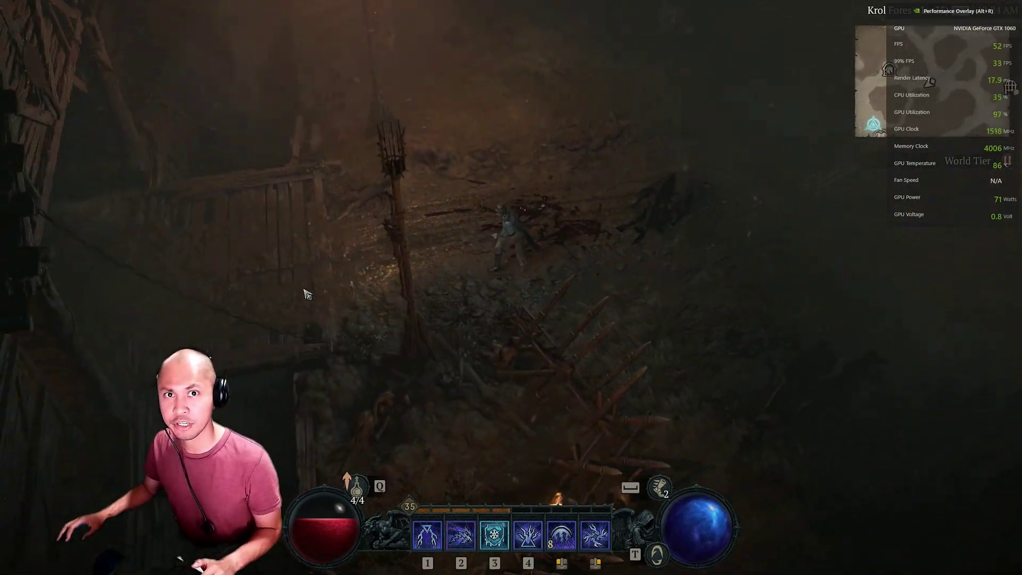
Exit Diablo IV from the game menu and confirm the quit.
{"action": "key", "text": "Escape"}
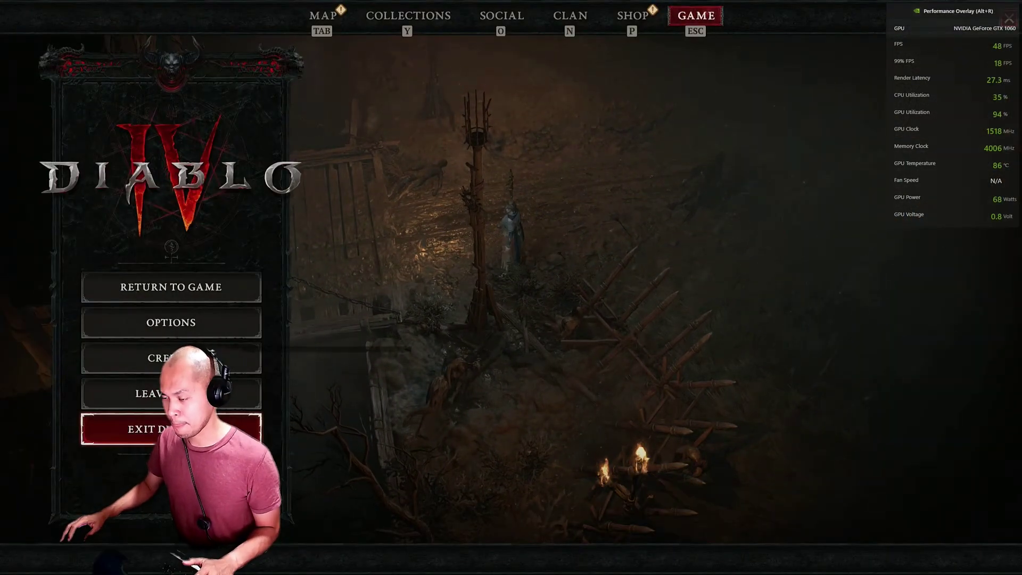
{"action": "left_click", "coordinate": [119, 429]}
{"action": "left_click", "coordinate": [472, 349]}
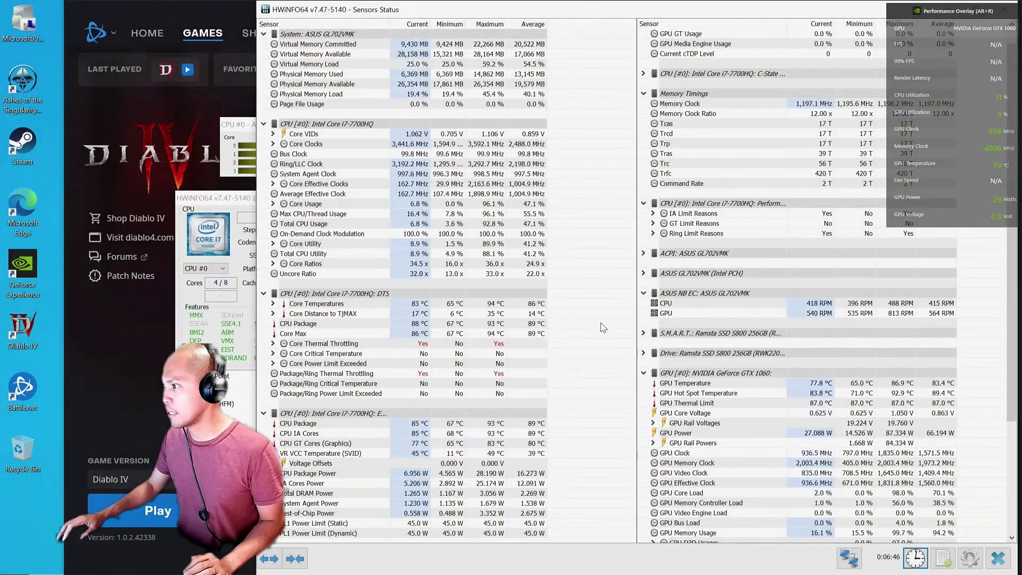
Hide the performance overlay with Alt+R to read the HWiNFO64 sensors.
{"action": "key", "text": "alt+r"}
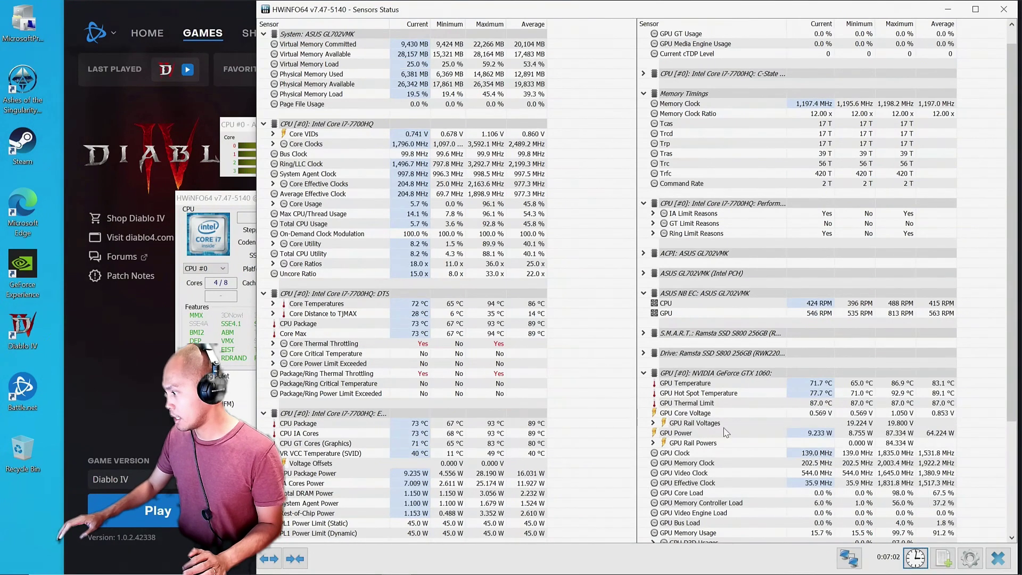
{"action": "scroll", "coordinate": [725, 433], "scroll_direction": "down", "scroll_amount": 2}
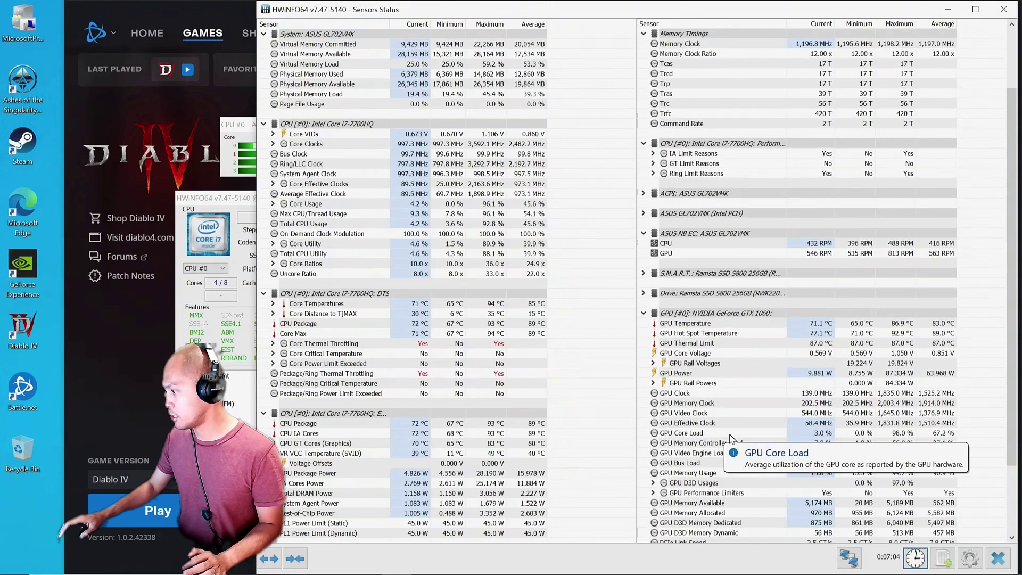
{"action": "scroll", "coordinate": [729, 438], "scroll_direction": "up", "scroll_amount": 1}
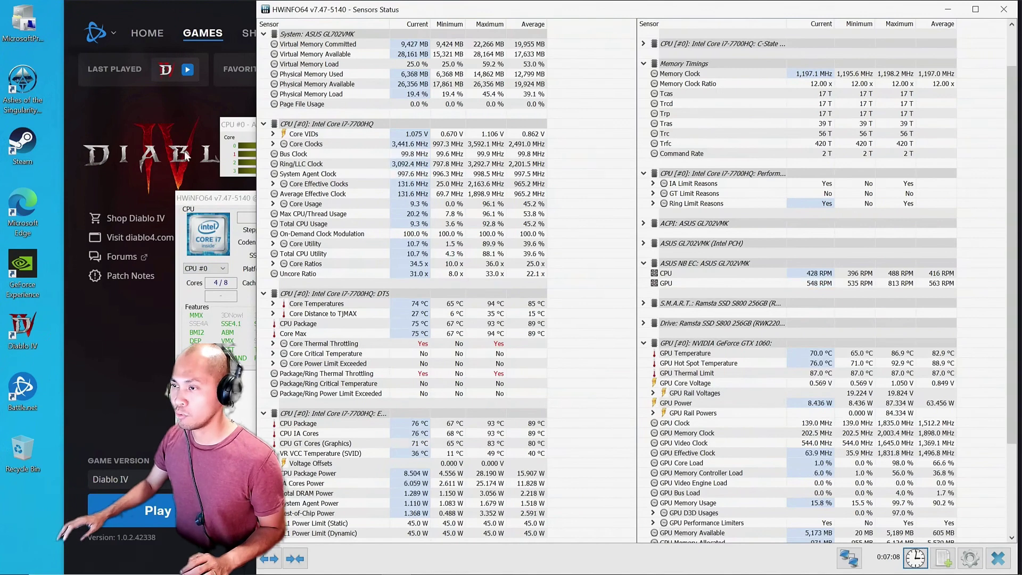
Switch from Battle.net back into Diablo IV and bring up its graphics options.
{"action": "left_click", "coordinate": [131, 372]}
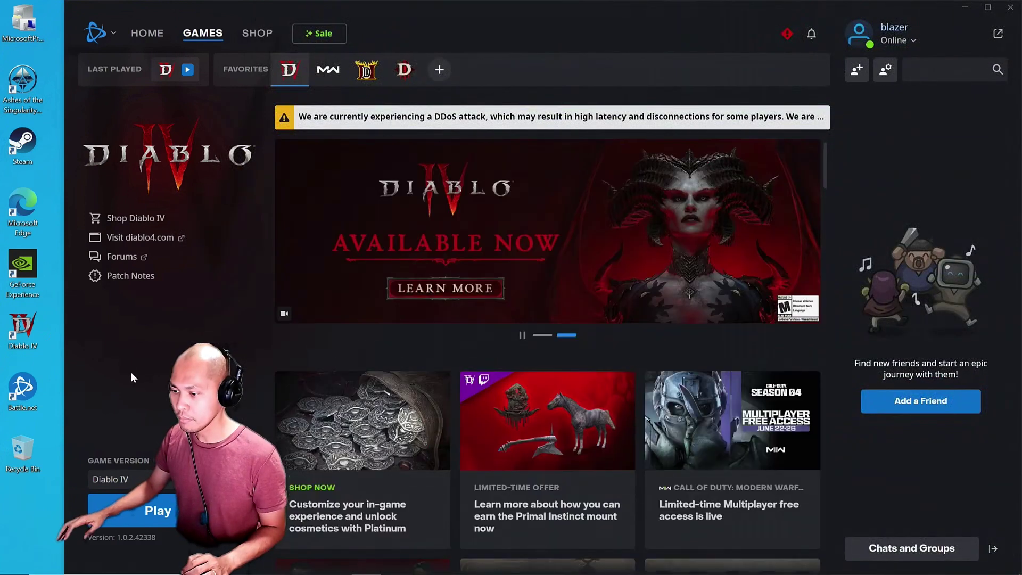
{"action": "right_click", "coordinate": [56, 170]}
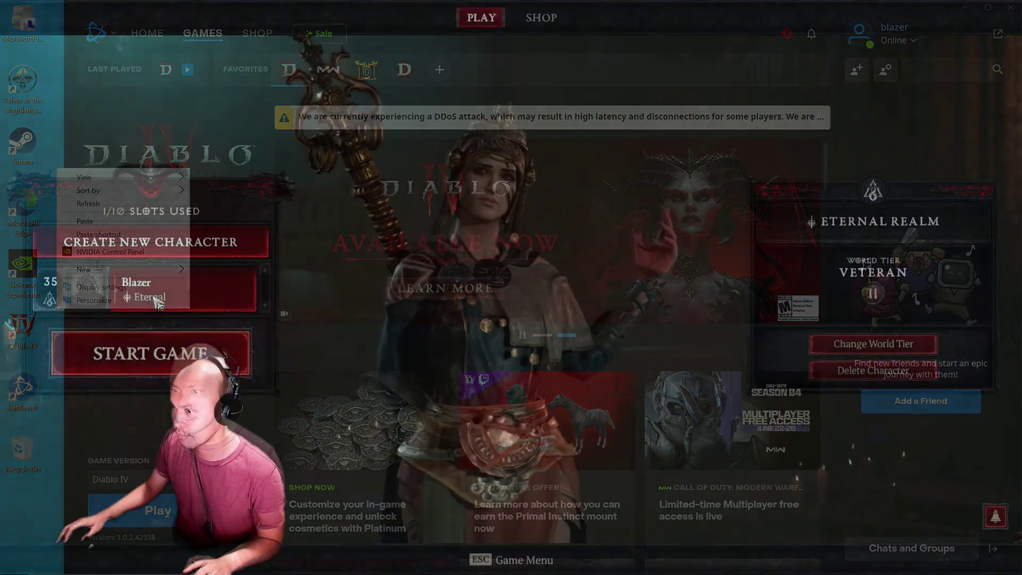
{"action": "key", "text": "Escape"}
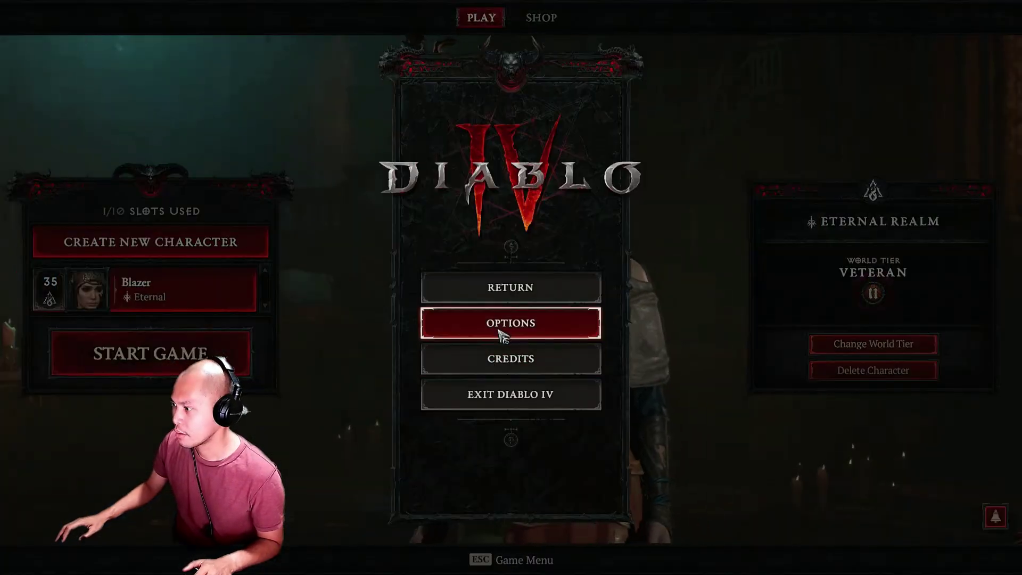
{"action": "left_click", "coordinate": [502, 336]}
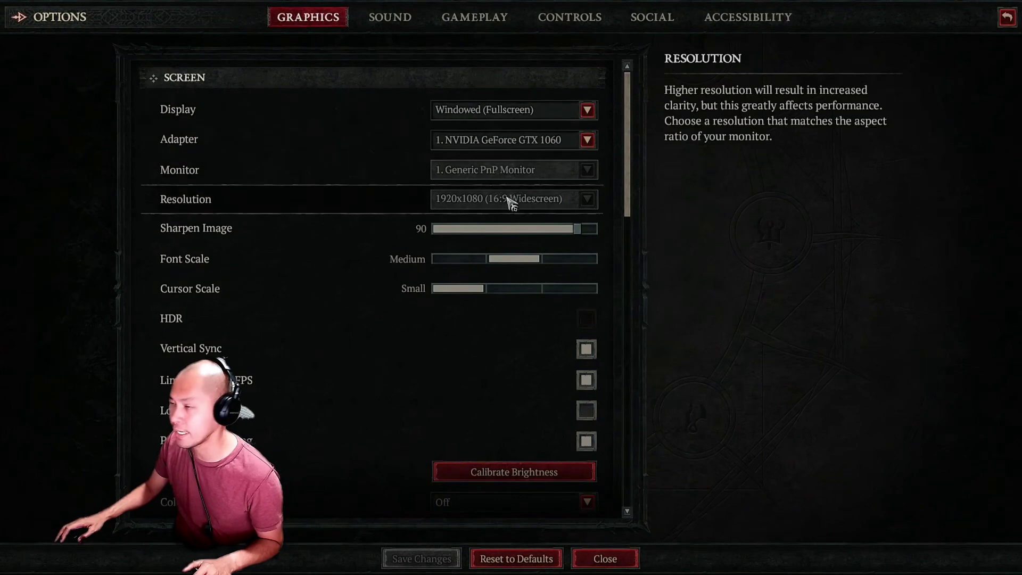
{"action": "scroll", "coordinate": [511, 215], "scroll_direction": "down", "scroll_amount": 2}
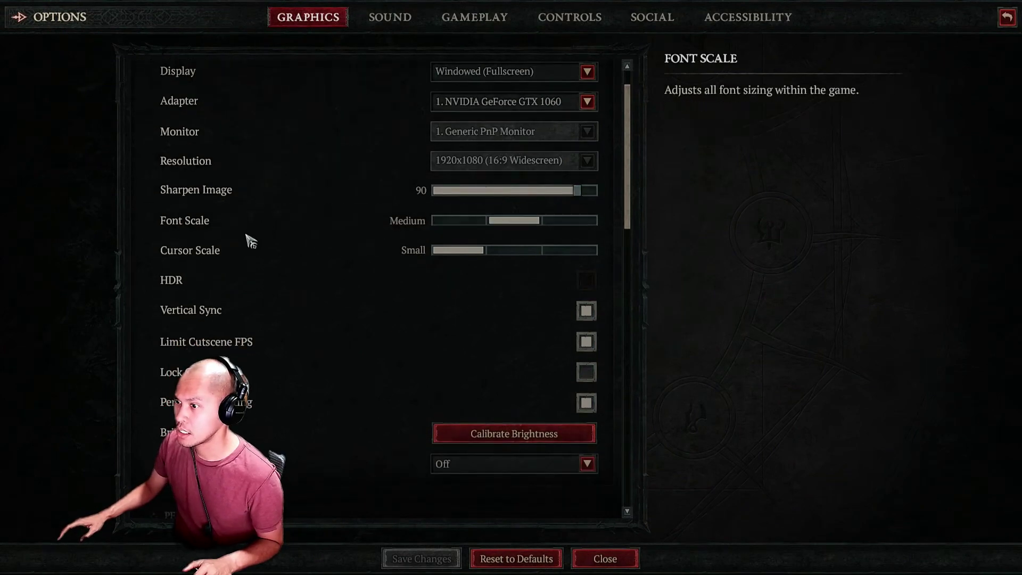
{"action": "scroll", "coordinate": [399, 365], "scroll_direction": "down", "scroll_amount": 1}
{"action": "scroll", "coordinate": [281, 336], "scroll_direction": "down", "scroll_amount": 2}
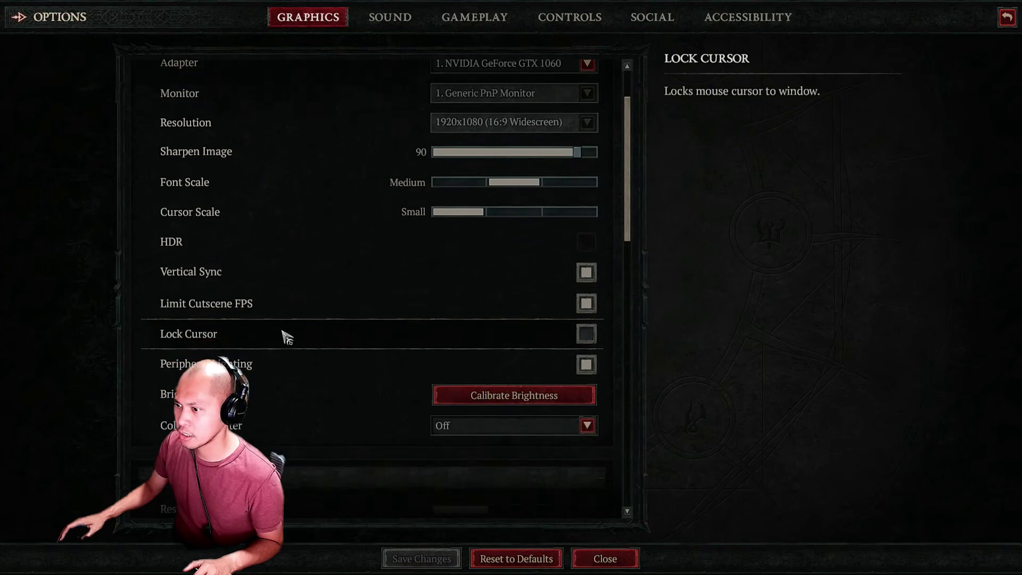
{"action": "scroll", "coordinate": [418, 318], "scroll_direction": "down", "scroll_amount": 2}
{"action": "scroll", "coordinate": [467, 363], "scroll_direction": "down", "scroll_amount": 2}
{"action": "scroll", "coordinate": [466, 363], "scroll_direction": "down", "scroll_amount": 2}
{"action": "scroll", "coordinate": [281, 356], "scroll_direction": "down", "scroll_amount": 2}
{"action": "scroll", "coordinate": [457, 361], "scroll_direction": "down", "scroll_amount": 1}
{"action": "scroll", "coordinate": [566, 301], "scroll_direction": "down", "scroll_amount": 2}
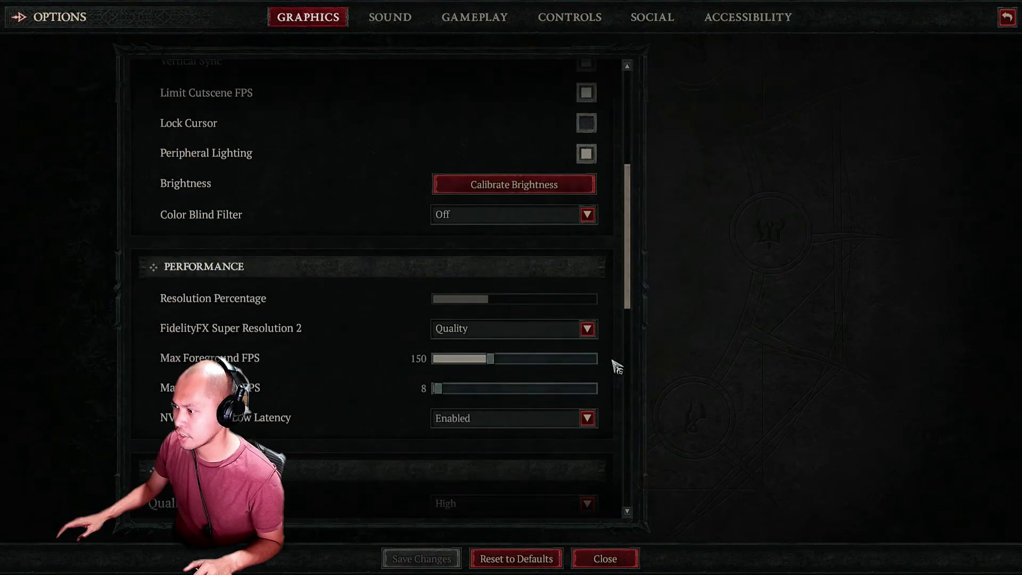
{"action": "scroll", "coordinate": [562, 311], "scroll_direction": "down", "scroll_amount": 1}
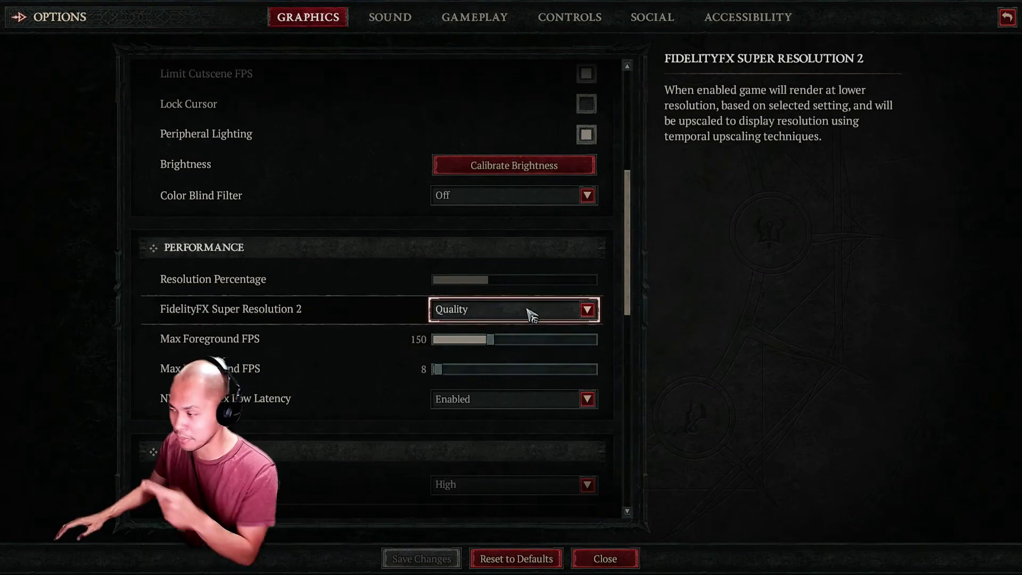
{"action": "scroll", "coordinate": [373, 340], "scroll_direction": "down", "scroll_amount": 1}
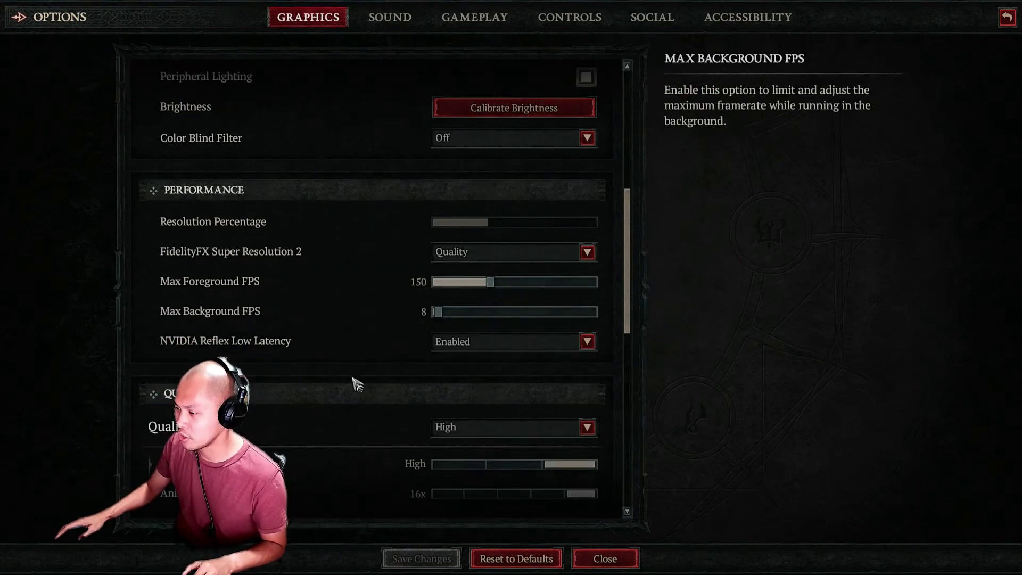
{"action": "scroll", "coordinate": [344, 392], "scroll_direction": "down", "scroll_amount": 1}
{"action": "scroll", "coordinate": [340, 390], "scroll_direction": "down", "scroll_amount": 1}
{"action": "scroll", "coordinate": [479, 319], "scroll_direction": "down", "scroll_amount": 1}
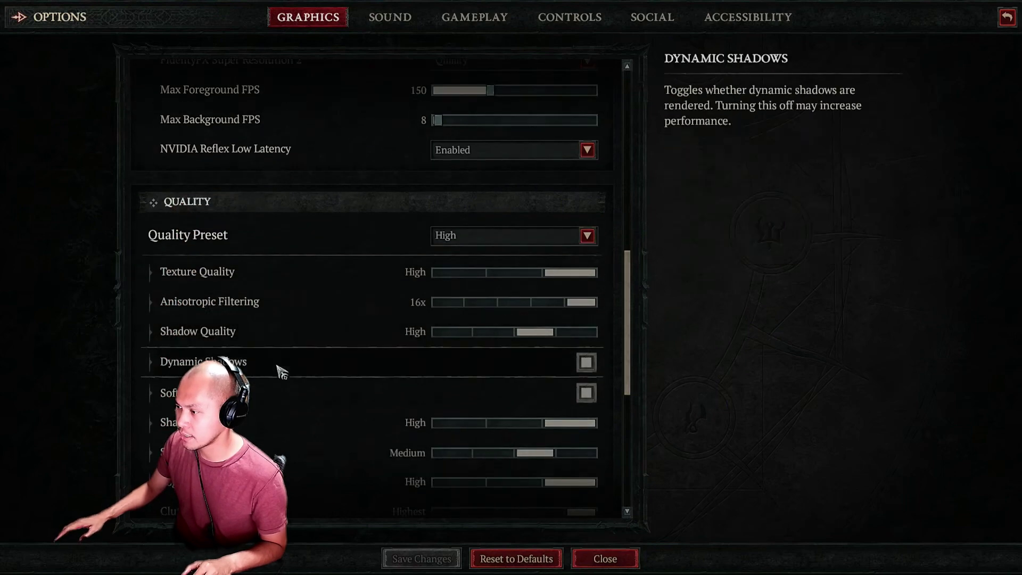
{"action": "scroll", "coordinate": [292, 390], "scroll_direction": "down", "scroll_amount": 1}
{"action": "scroll", "coordinate": [282, 309], "scroll_direction": "down", "scroll_amount": 1}
{"action": "scroll", "coordinate": [269, 308], "scroll_direction": "down", "scroll_amount": 1}
{"action": "scroll", "coordinate": [269, 312], "scroll_direction": "down", "scroll_amount": 1}
{"action": "scroll", "coordinate": [275, 336], "scroll_direction": "down", "scroll_amount": 1}
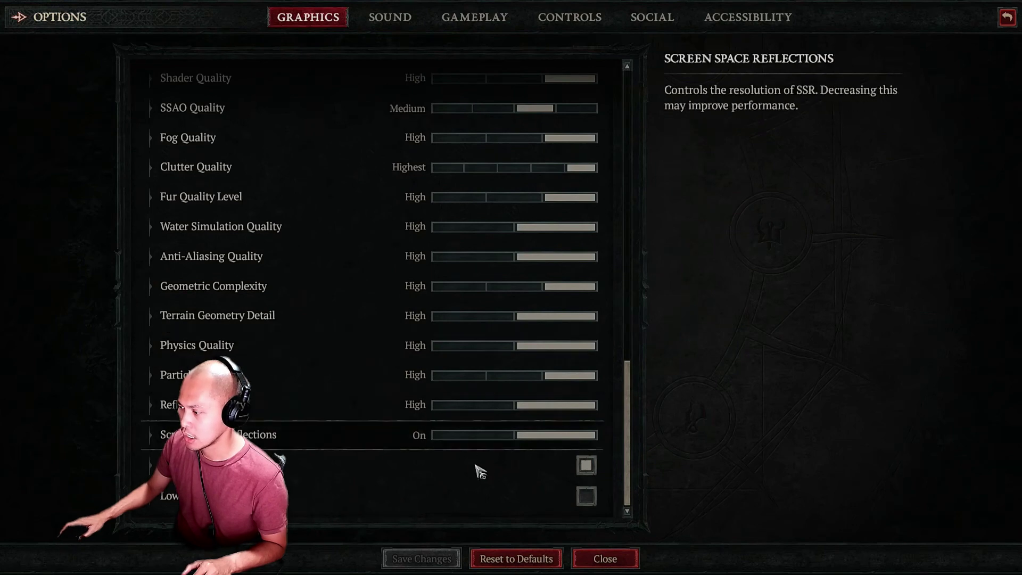
Glance at the Accessibility settings and close back to character select.
{"action": "left_click", "coordinate": [738, 25]}
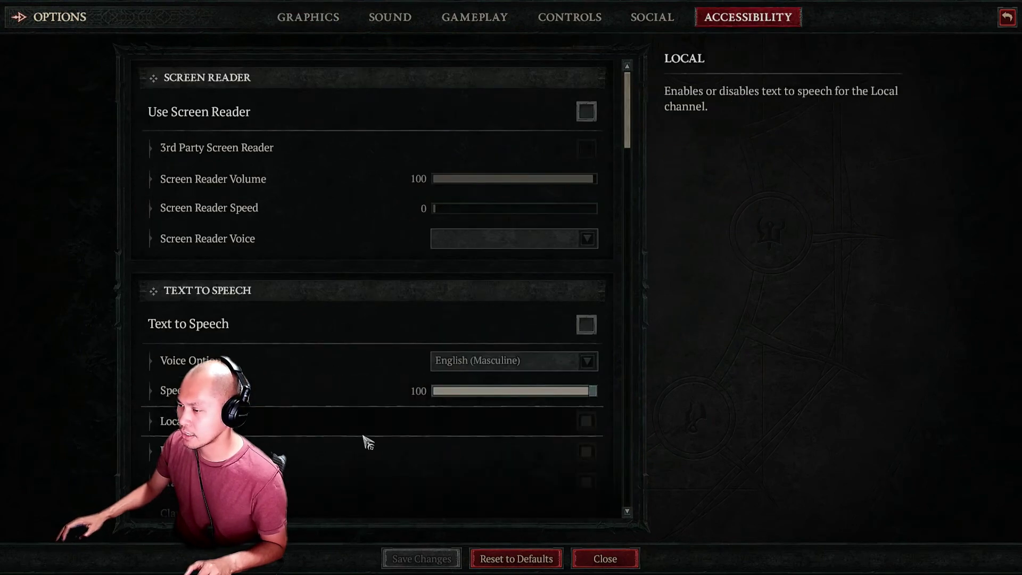
{"action": "scroll", "coordinate": [334, 406], "scroll_direction": "down", "scroll_amount": 1}
{"action": "scroll", "coordinate": [333, 406], "scroll_direction": "down", "scroll_amount": 1}
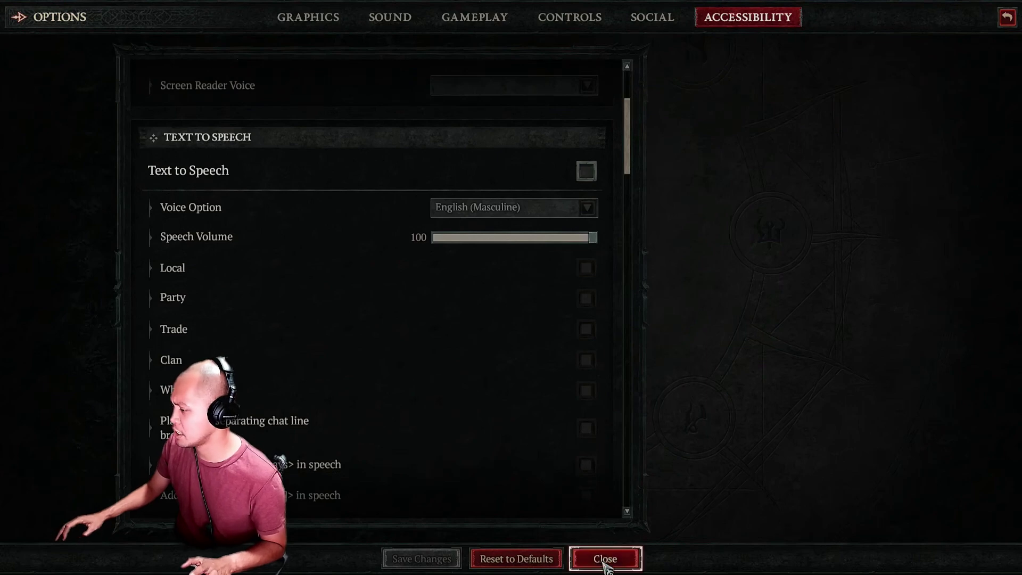
{"action": "left_click", "coordinate": [605, 559]}
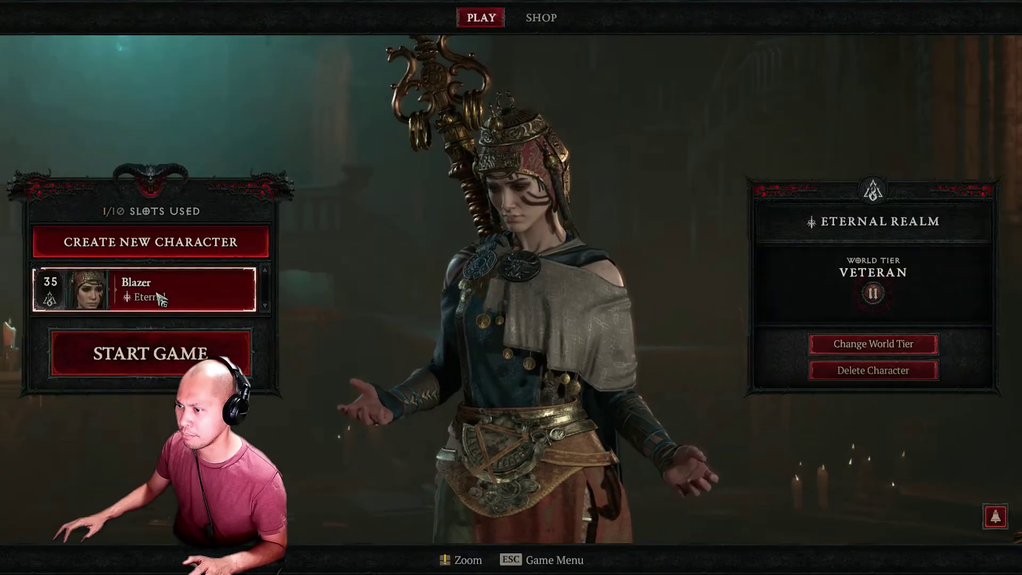
{"action": "scroll", "coordinate": [159, 298], "scroll_direction": "up", "scroll_amount": 1}
Start the game with the level 35 character and walk through Krol Forest to the enemies.
{"action": "key", "text": "Return"}
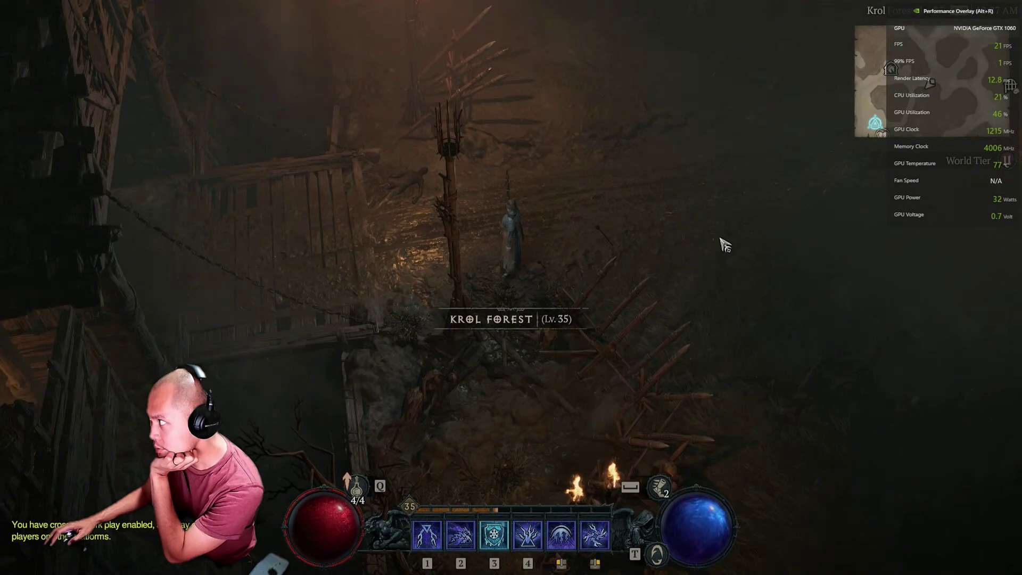
{"action": "mouse_move", "coordinate": [723, 245]}
{"action": "left_mouse_down"}
{"action": "mouse_move", "coordinate": [753, 385]}
{"action": "mouse_move", "coordinate": [791, 245]}
{"action": "mouse_move", "coordinate": [700, 171]}
{"action": "mouse_move", "coordinate": [748, 219]}
{"action": "mouse_move", "coordinate": [784, 312]}
{"action": "mouse_move", "coordinate": [714, 203]}
{"action": "mouse_move", "coordinate": [466, 219]}
{"action": "mouse_move", "coordinate": [221, 295]}
{"action": "mouse_move", "coordinate": [192, 261]}
{"action": "mouse_move", "coordinate": [527, 216]}
{"action": "mouse_move", "coordinate": [581, 389]}
{"action": "mouse_move", "coordinate": [798, 276]}
{"action": "mouse_move", "coordinate": [847, 221]}
{"action": "mouse_move", "coordinate": [636, 250]}
{"action": "mouse_move", "coordinate": [729, 433]}
{"action": "mouse_move", "coordinate": [730, 449]}
{"action": "mouse_move", "coordinate": [703, 472]}
{"action": "left_mouse_up"}
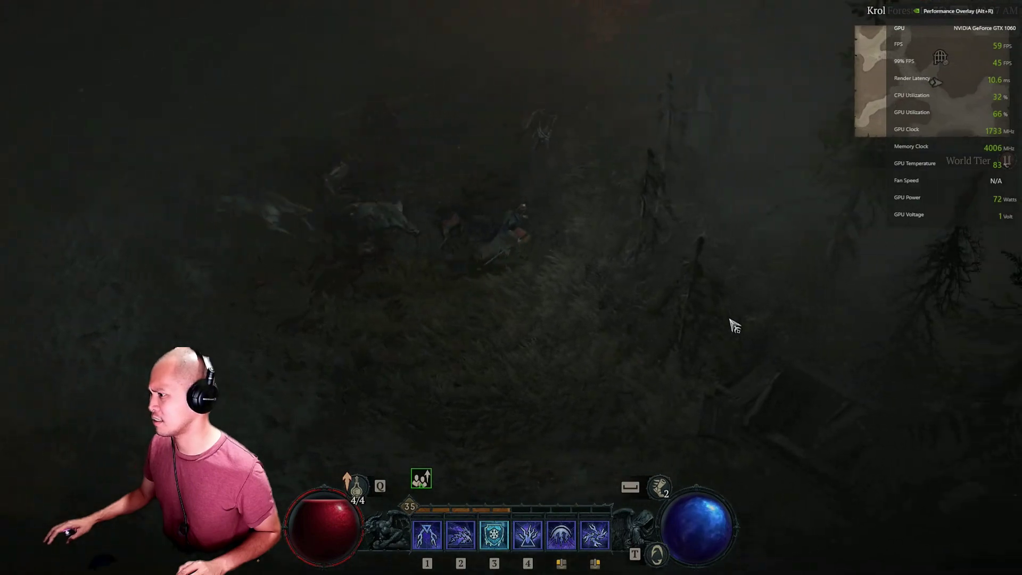
{"action": "mouse_move", "coordinate": [736, 330]}
{"action": "left_mouse_down"}
{"action": "mouse_move", "coordinate": [423, 137]}
{"action": "mouse_move", "coordinate": [335, 107]}
{"action": "mouse_move", "coordinate": [285, 212]}
{"action": "mouse_move", "coordinate": [138, 413]}
{"action": "mouse_move", "coordinate": [694, 426]}
{"action": "mouse_move", "coordinate": [534, 69]}
{"action": "mouse_move", "coordinate": [773, 280]}
{"action": "mouse_move", "coordinate": [495, 255]}
{"action": "left_mouse_up"}
Cast ice armor and kill the Storm Wargs and Volkodlak, then bring up the game menu.
{"action": "key", "text": "3"}
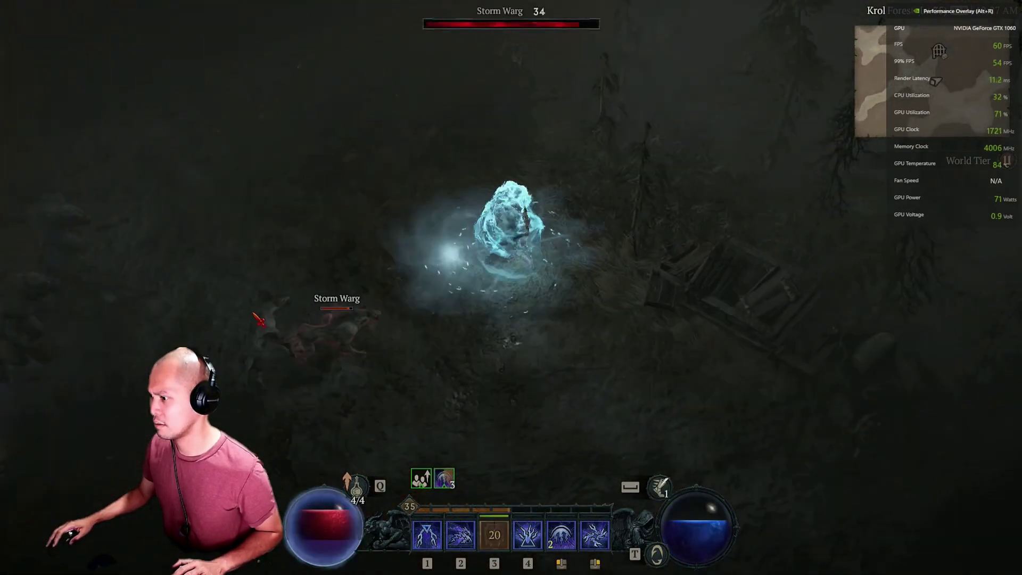
{"action": "left_click", "coordinate": [258, 320]}
{"action": "key", "text": "2"}
{"action": "left_click", "coordinate": [543, 233]}
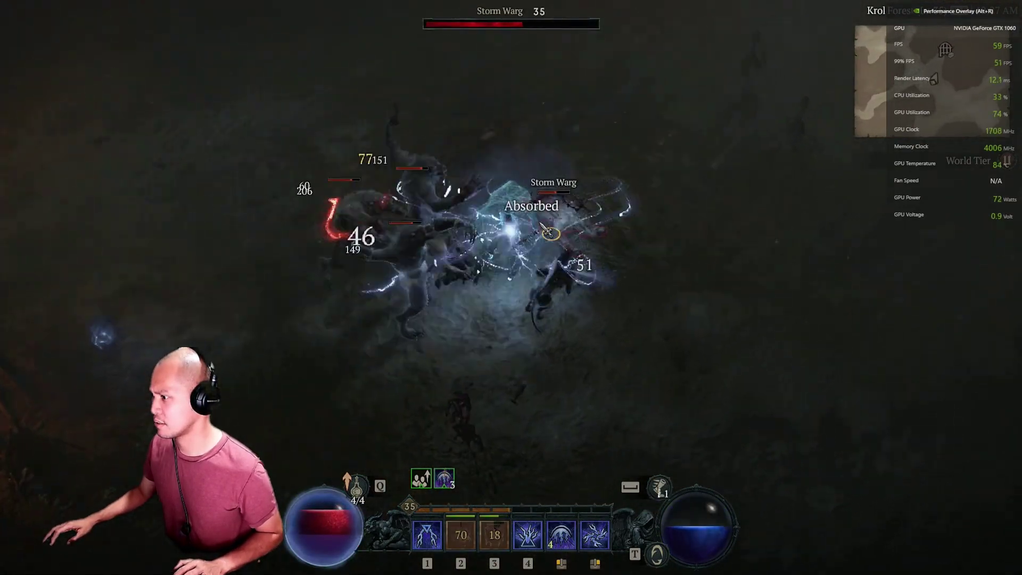
{"action": "left_click", "coordinate": [437, 274]}
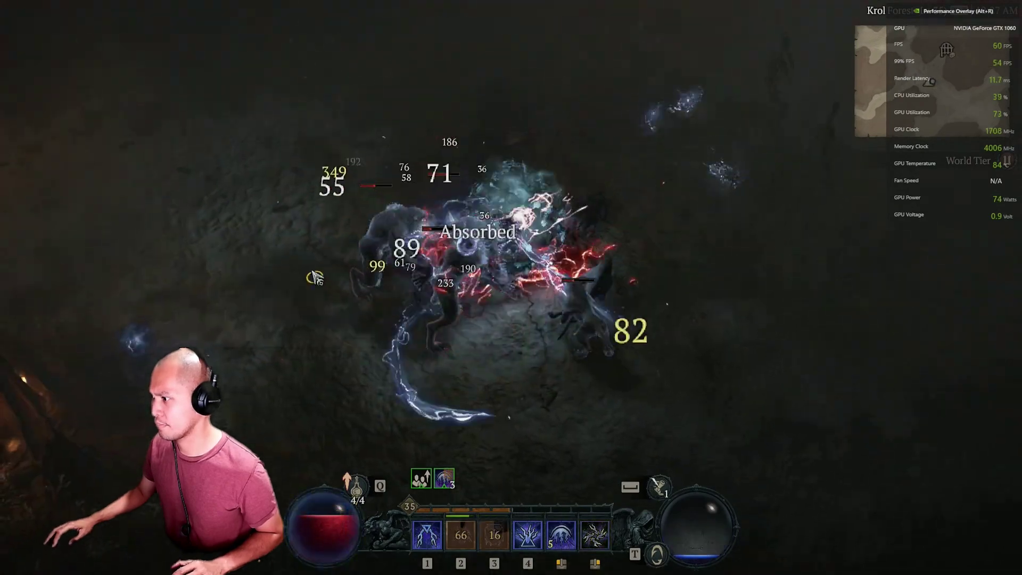
{"action": "left_click", "coordinate": [820, 135]}
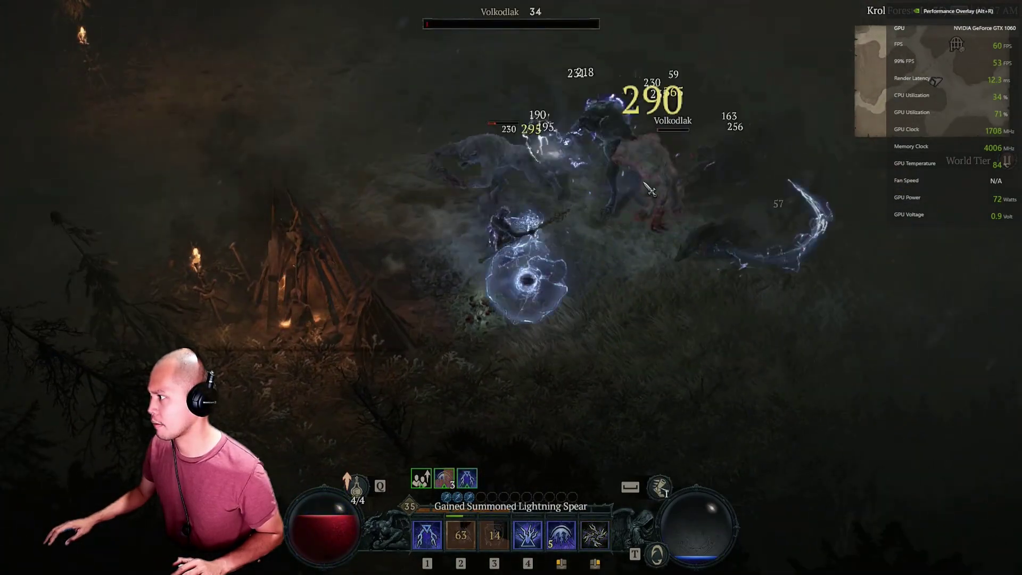
{"action": "left_click", "coordinate": [413, 295]}
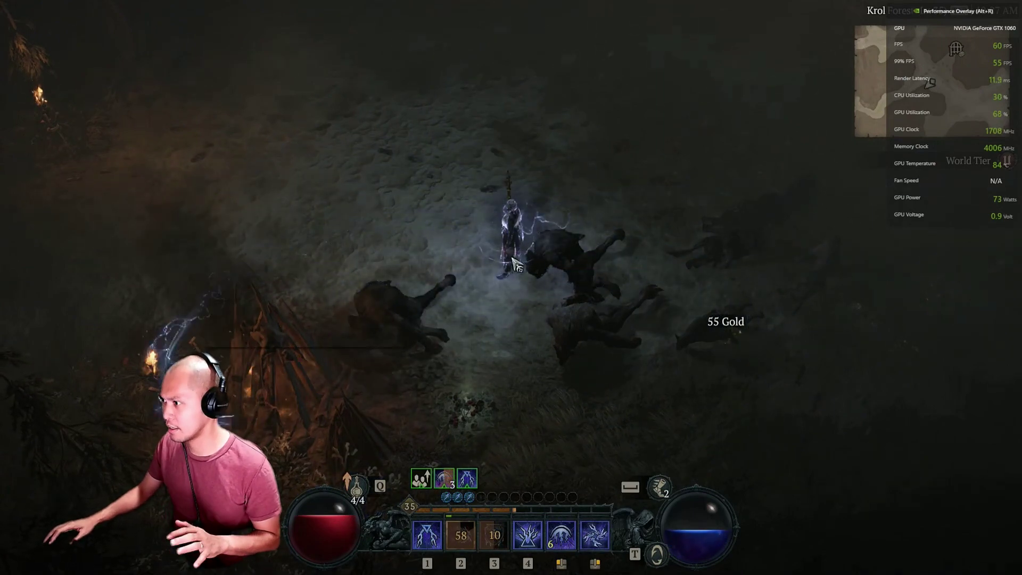
{"action": "key", "text": "Escape"}
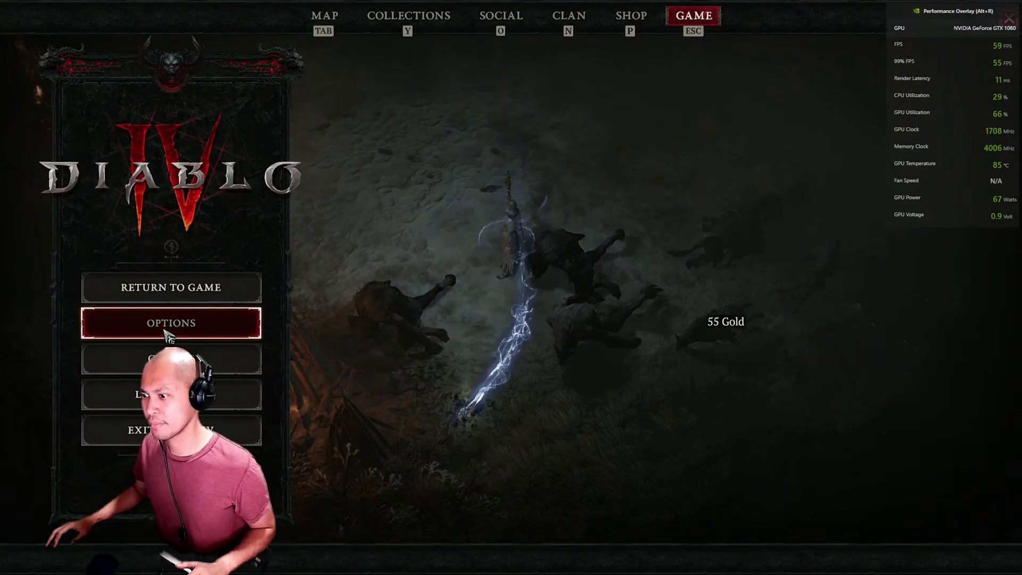
Open Options to disable Vertical Sync and set Max Foreground and Background FPS to 400.
{"action": "left_click", "coordinate": [168, 324]}
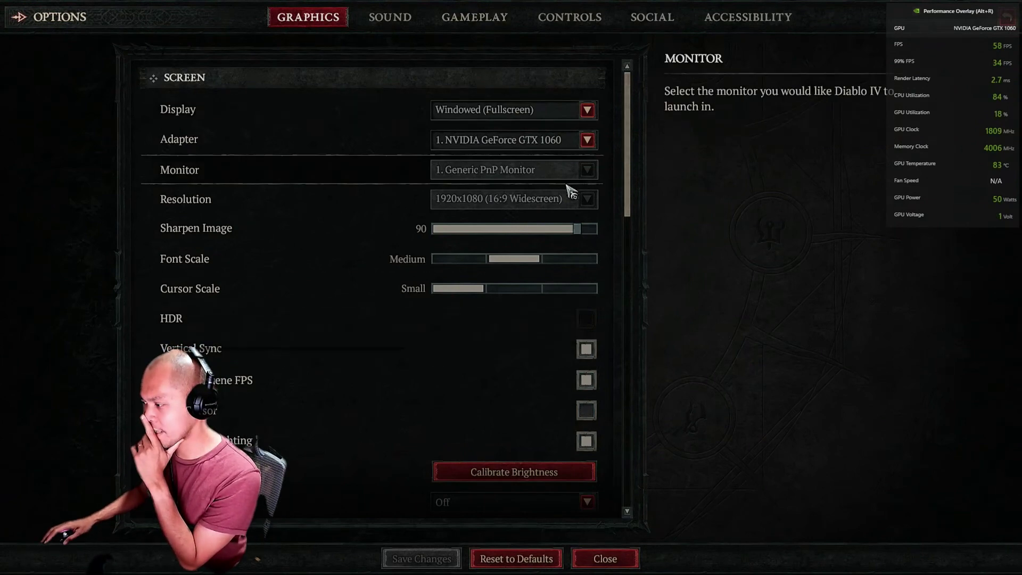
{"action": "scroll", "coordinate": [467, 311], "scroll_direction": "down", "scroll_amount": 2}
{"action": "scroll", "coordinate": [468, 299], "scroll_direction": "down", "scroll_amount": 1}
{"action": "scroll", "coordinate": [468, 373], "scroll_direction": "down", "scroll_amount": 2}
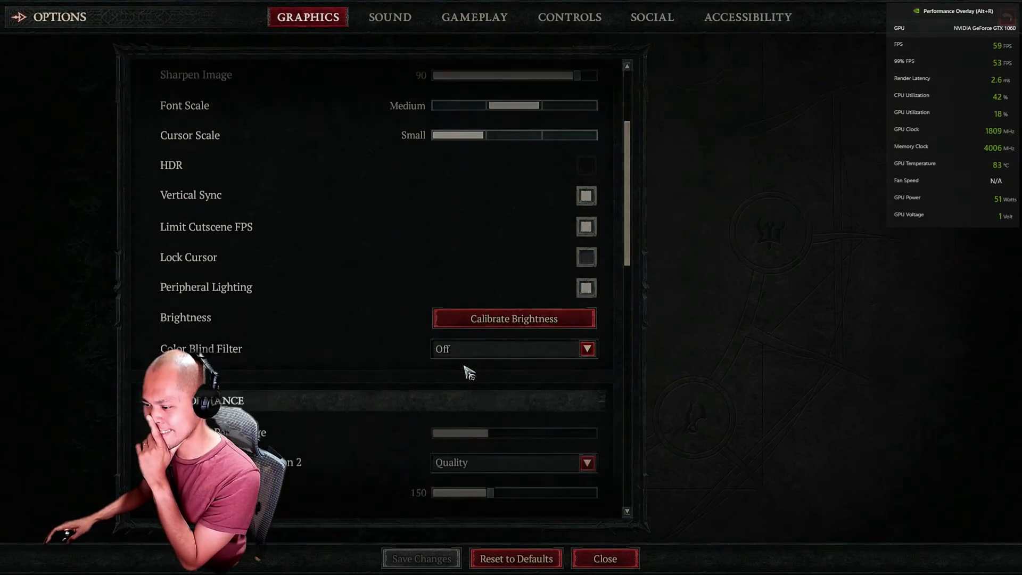
{"action": "scroll", "coordinate": [463, 368], "scroll_direction": "down", "scroll_amount": 2}
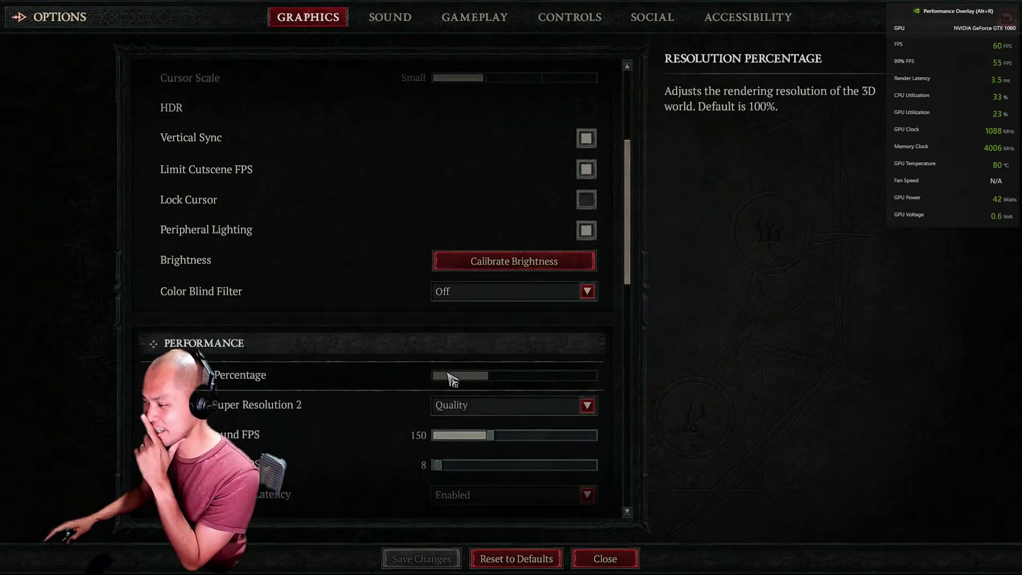
{"action": "scroll", "coordinate": [449, 380], "scroll_direction": "down", "scroll_amount": 1}
{"action": "scroll", "coordinate": [444, 399], "scroll_direction": "down", "scroll_amount": 1}
{"action": "scroll", "coordinate": [437, 414], "scroll_direction": "down", "scroll_amount": 1}
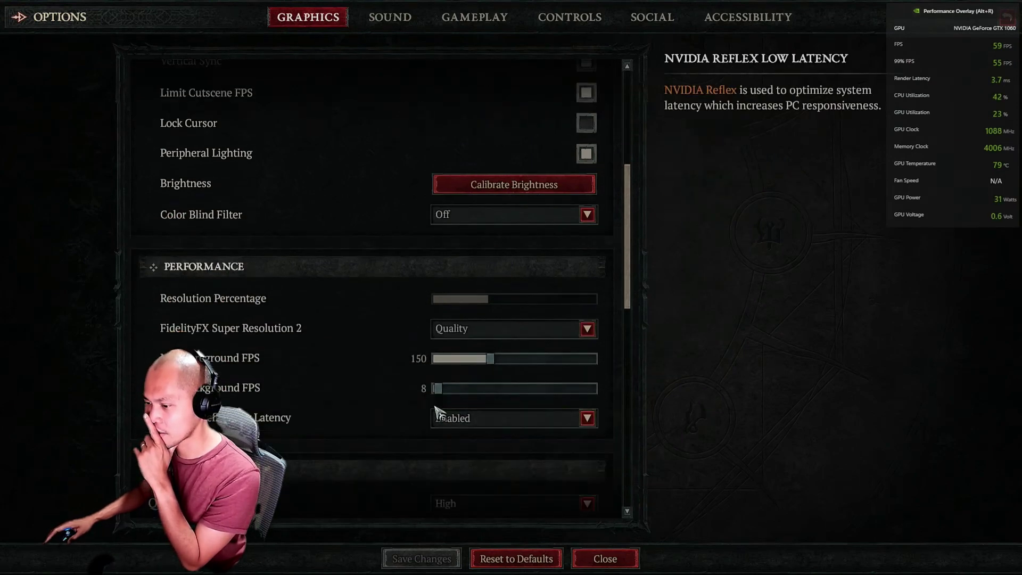
{"action": "scroll", "coordinate": [384, 397], "scroll_direction": "up", "scroll_amount": 3}
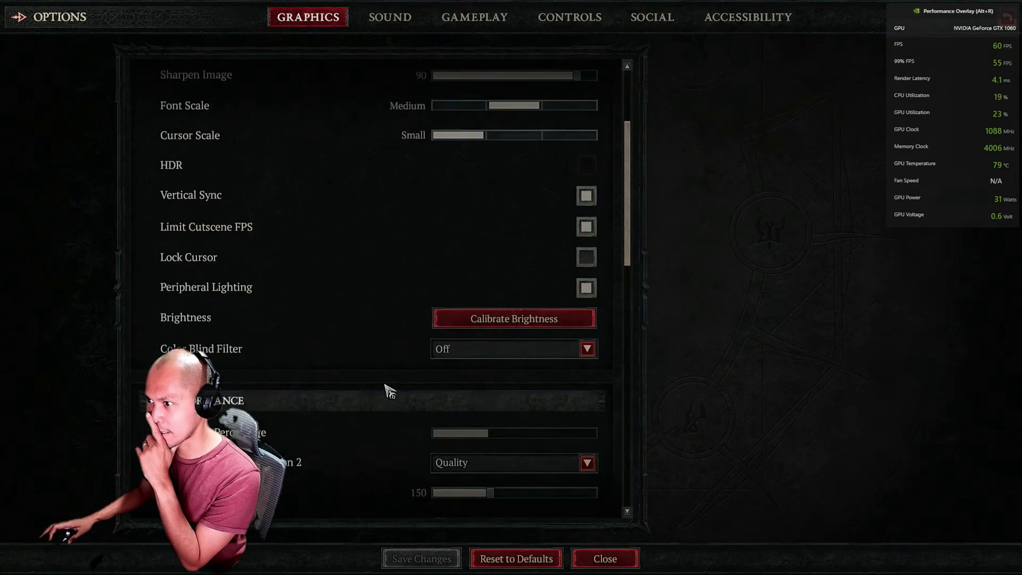
{"action": "scroll", "coordinate": [387, 390], "scroll_direction": "up", "scroll_amount": 1}
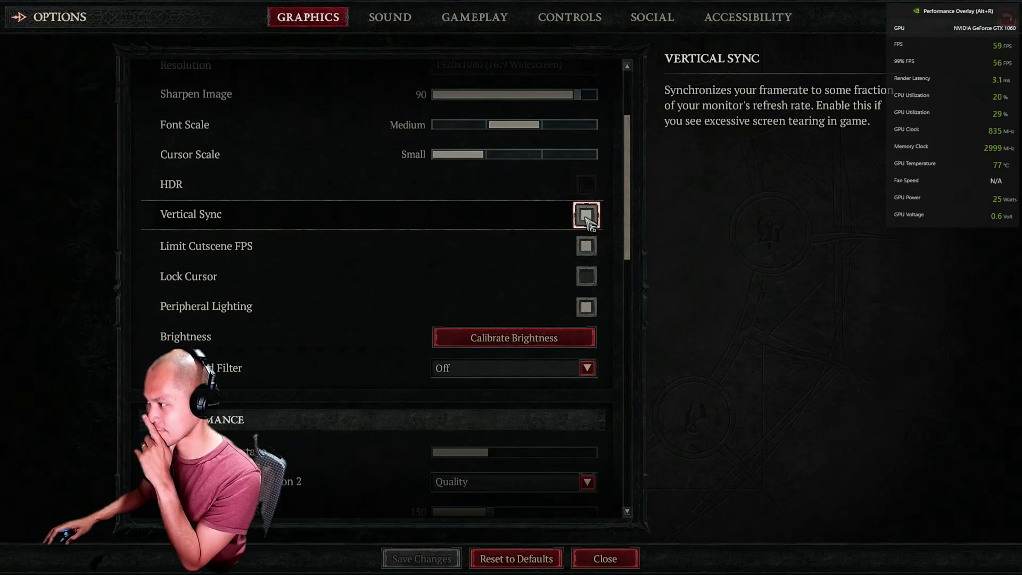
{"action": "scroll", "coordinate": [357, 322], "scroll_direction": "down", "scroll_amount": 2}
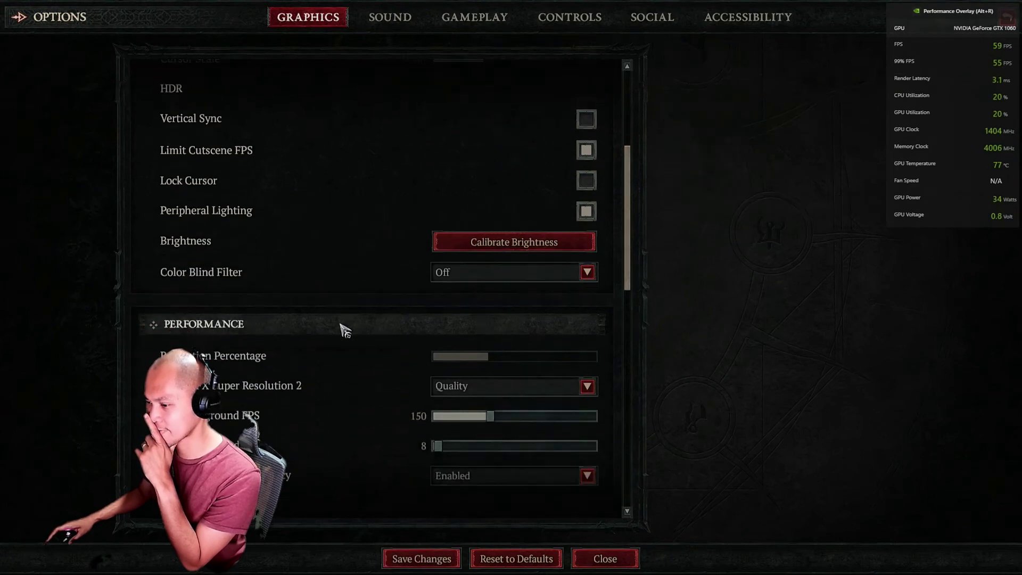
{"action": "scroll", "coordinate": [343, 328], "scroll_direction": "down", "scroll_amount": 1}
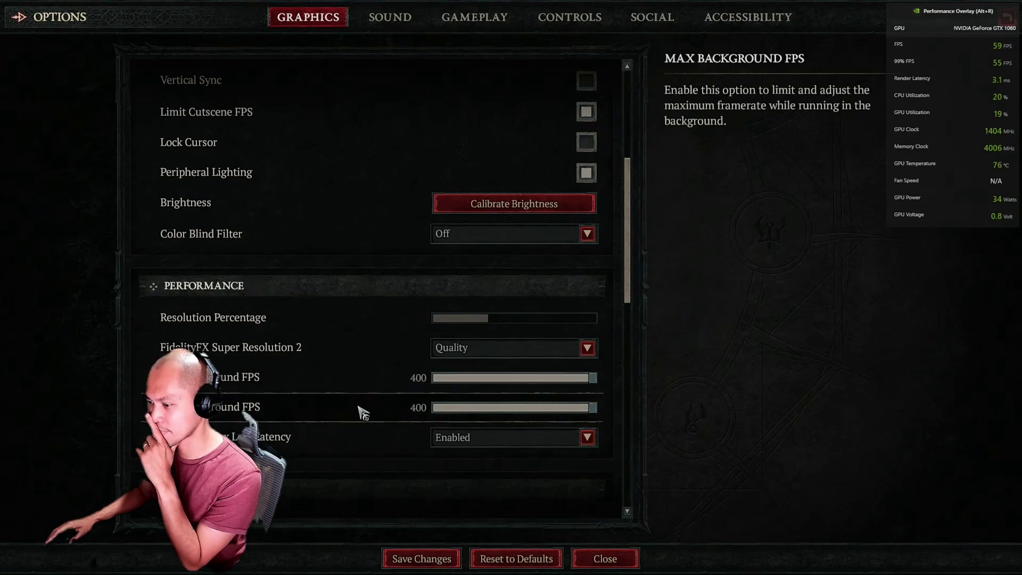
{"action": "scroll", "coordinate": [362, 412], "scroll_direction": "down", "scroll_amount": 1}
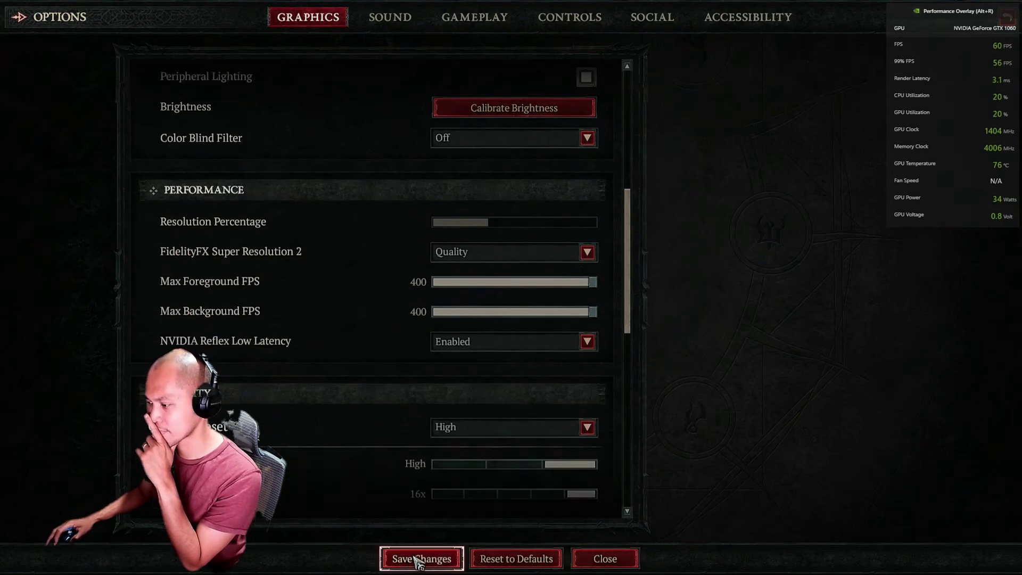
Leave the options screen, resume the game and walk the sorcerer up into the dark forest.
{"action": "left_click", "coordinate": [615, 559]}
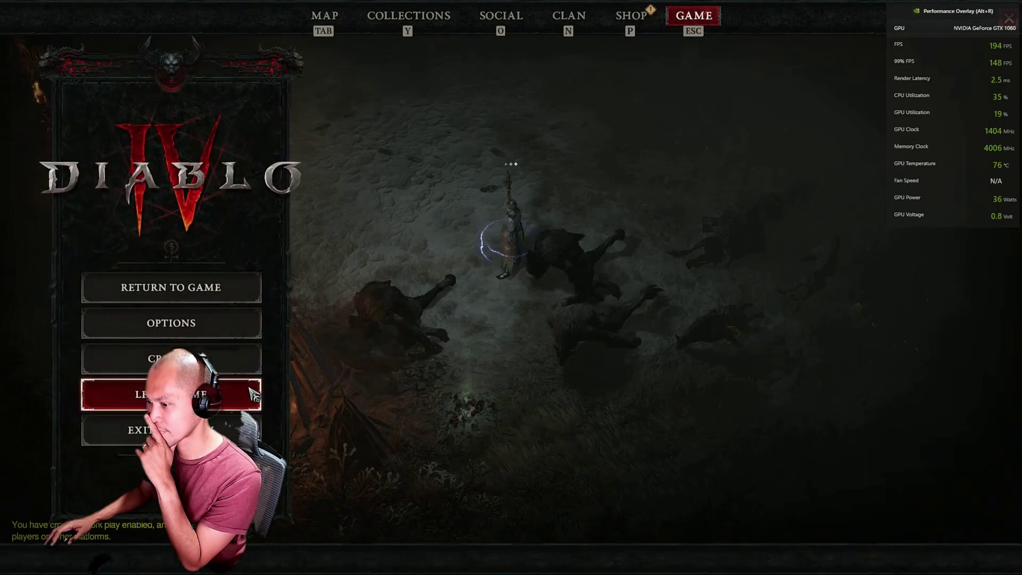
{"action": "key", "text": "Escape"}
{"action": "left_click_drag", "start_coordinate": [402, 182], "coordinate": [709, 258]}
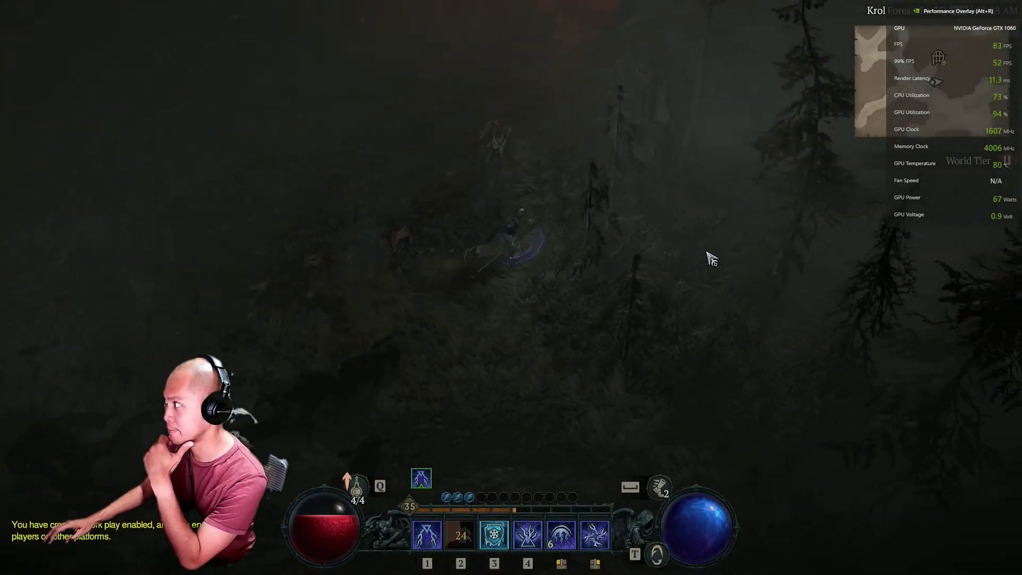
{"action": "mouse_move", "coordinate": [710, 259]}
{"action": "left_mouse_down"}
{"action": "mouse_move", "coordinate": [461, 159]}
{"action": "mouse_move", "coordinate": [176, 363]}
{"action": "mouse_move", "coordinate": [499, 224]}
{"action": "mouse_move", "coordinate": [502, 176]}
{"action": "left_mouse_up"}
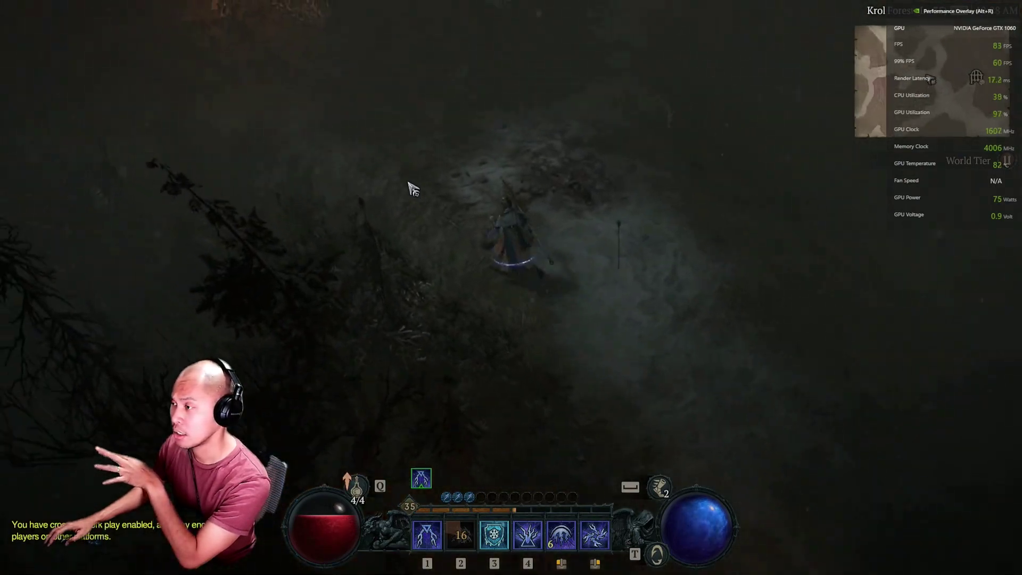
{"action": "mouse_move", "coordinate": [730, 254]}
{"action": "left_mouse_down"}
{"action": "mouse_move", "coordinate": [503, 126]}
{"action": "mouse_move", "coordinate": [589, 137]}
{"action": "mouse_move", "coordinate": [276, 176]}
{"action": "mouse_move", "coordinate": [328, 145]}
{"action": "left_mouse_up"}
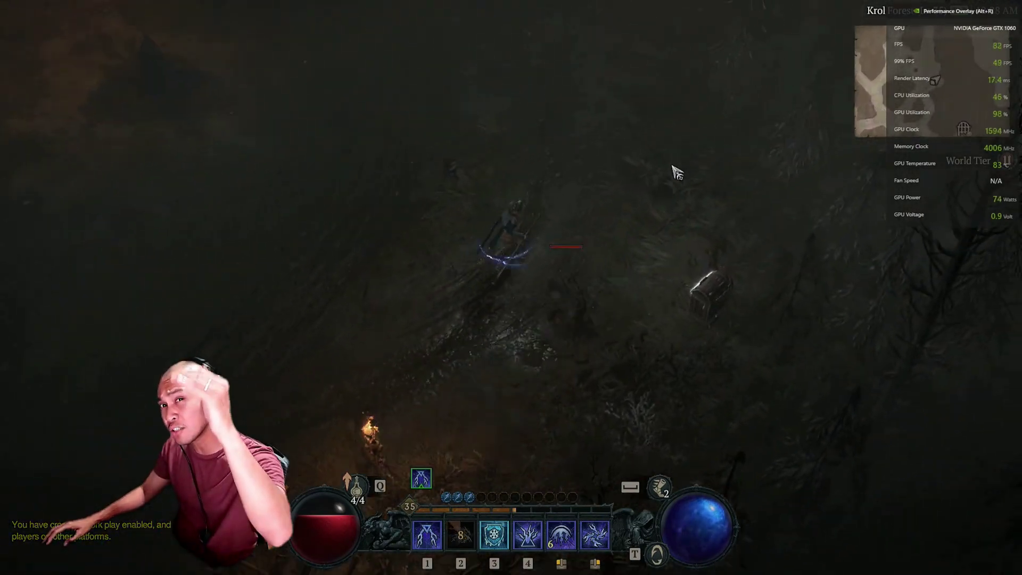
Fight the Wargs along the way, casting lightning at enemies near the torch-lit clearing.
{"action": "left_click_drag", "start_coordinate": [675, 166], "coordinate": [675, 181]}
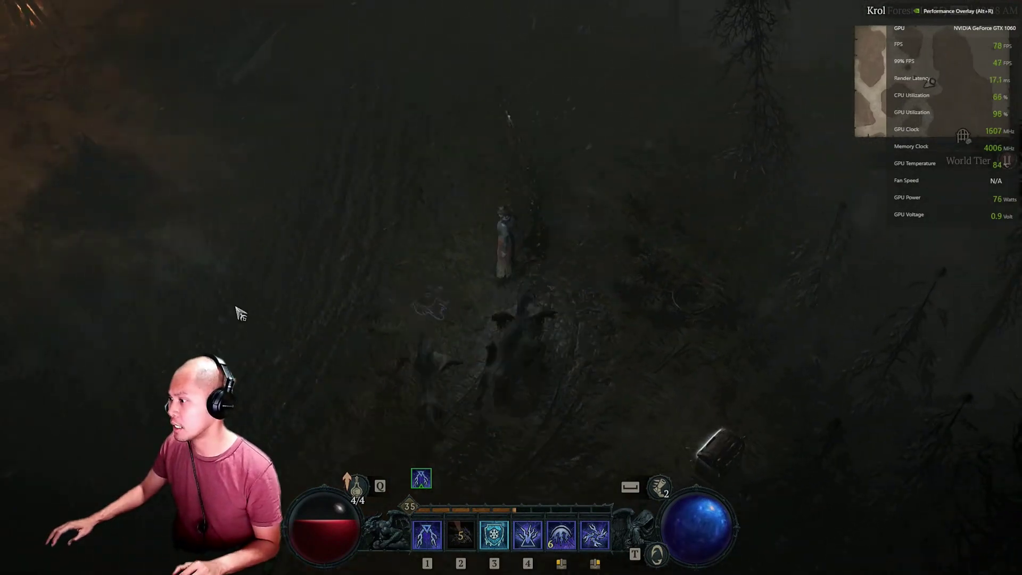
{"action": "mouse_move", "coordinate": [237, 311]}
{"action": "left_mouse_down"}
{"action": "mouse_move", "coordinate": [231, 274]}
{"action": "mouse_move", "coordinate": [399, 422]}
{"action": "mouse_move", "coordinate": [607, 165]}
{"action": "left_mouse_up"}
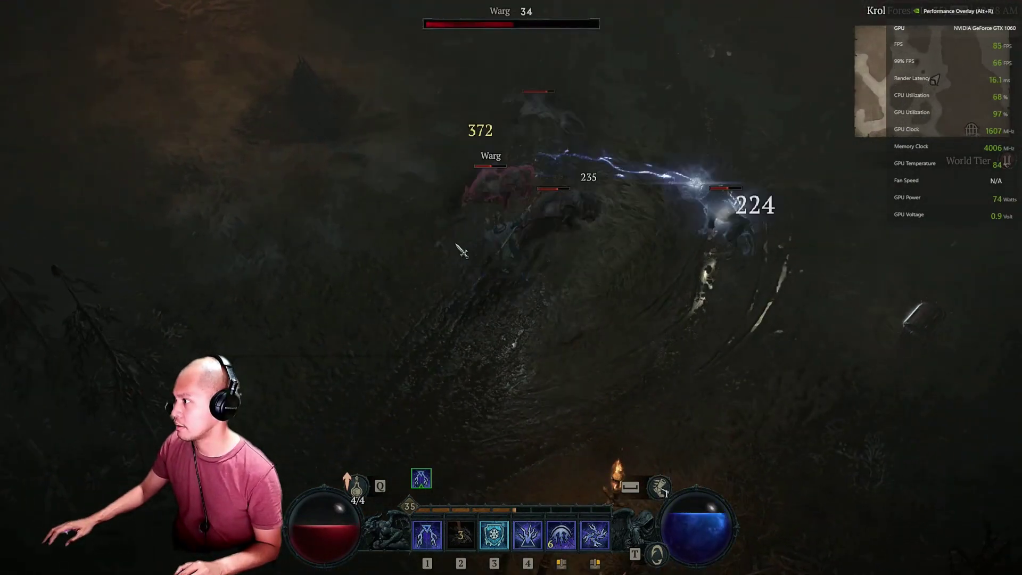
{"action": "left_click_drag", "start_coordinate": [444, 280], "coordinate": [453, 479]}
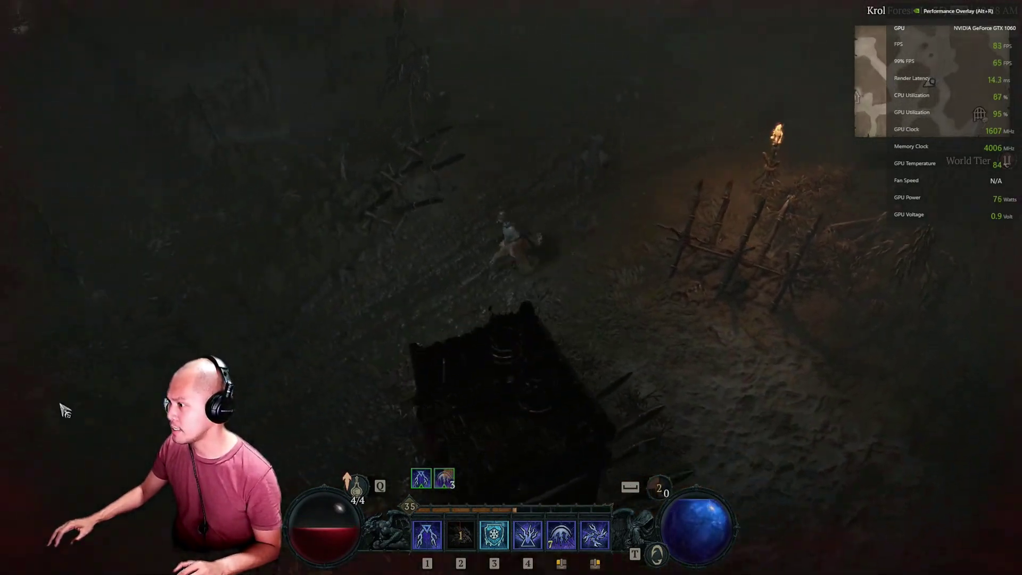
{"action": "mouse_move", "coordinate": [74, 427]}
{"action": "left_mouse_down"}
{"action": "mouse_move", "coordinate": [344, 471]}
{"action": "mouse_move", "coordinate": [525, 448]}
{"action": "left_mouse_up"}
{"action": "left_click_drag", "start_coordinate": [193, 280], "coordinate": [623, 106]}
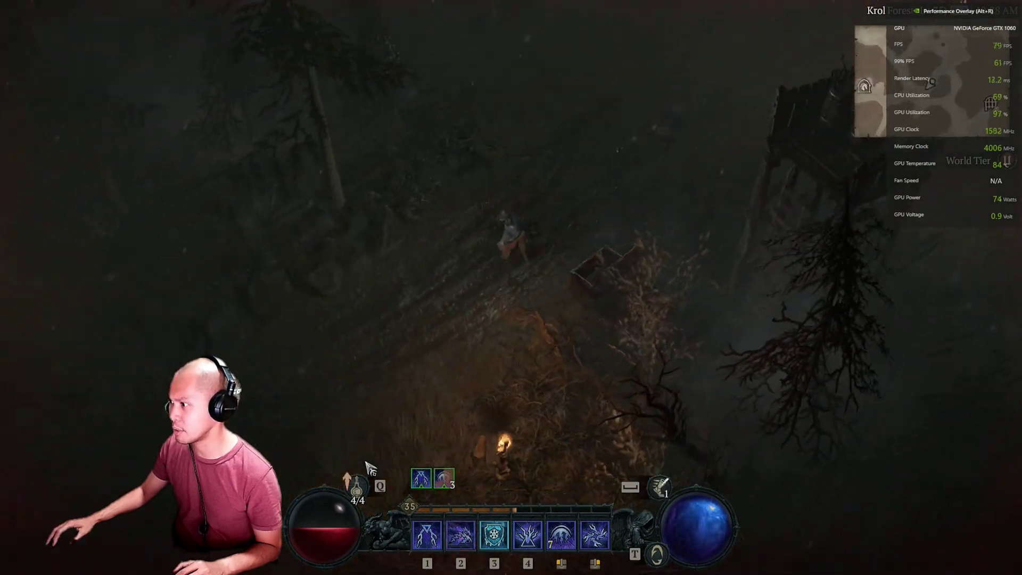
{"action": "left_click", "coordinate": [533, 170]}
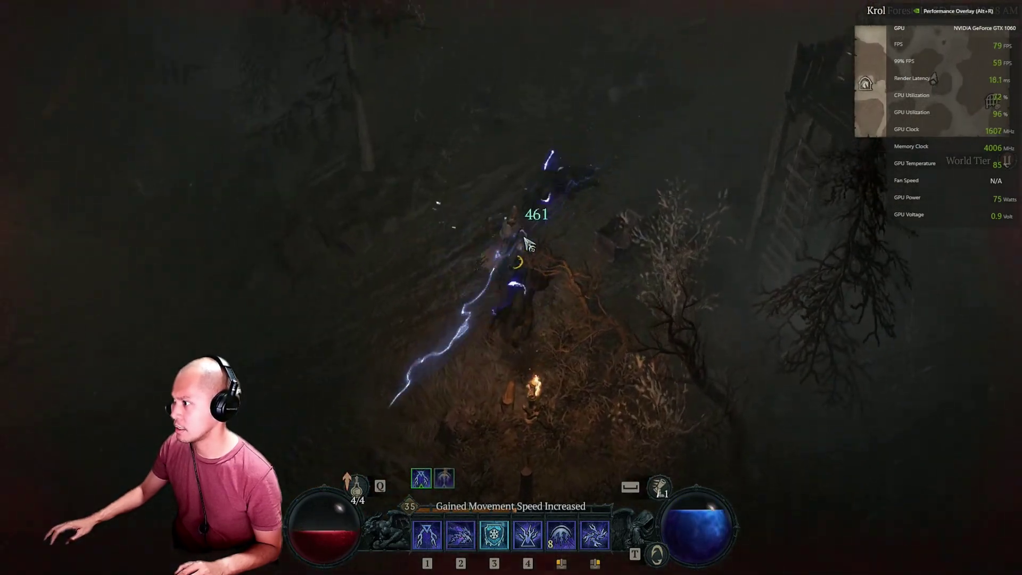
Continue up through the forest past the wooden structure and back down the path.
{"action": "left_click_drag", "start_coordinate": [528, 243], "coordinate": [525, 228]}
{"action": "left_click", "coordinate": [497, 313]}
{"action": "left_click", "coordinate": [604, 204]}
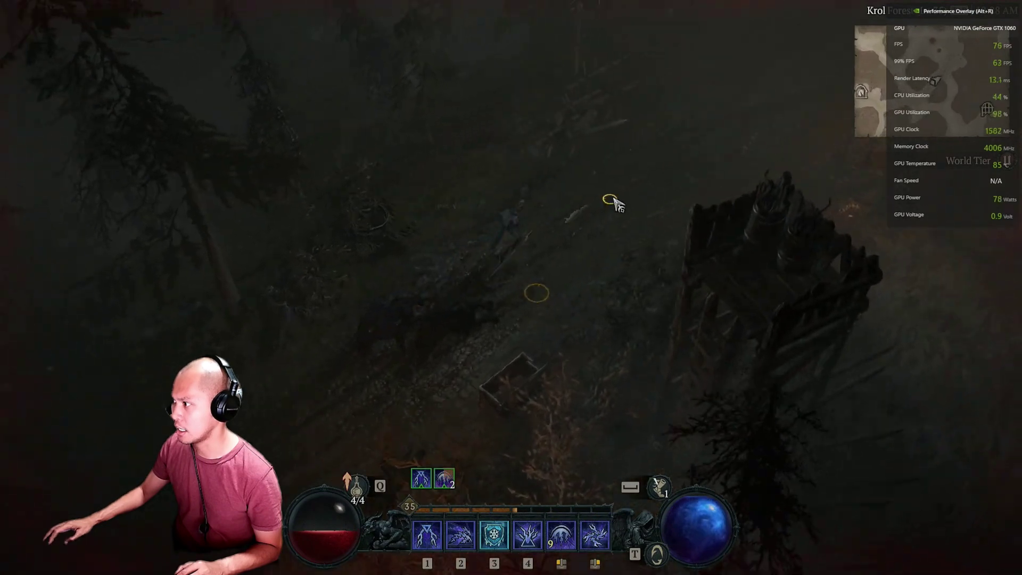
{"action": "left_click_drag", "start_coordinate": [614, 206], "coordinate": [853, 173]}
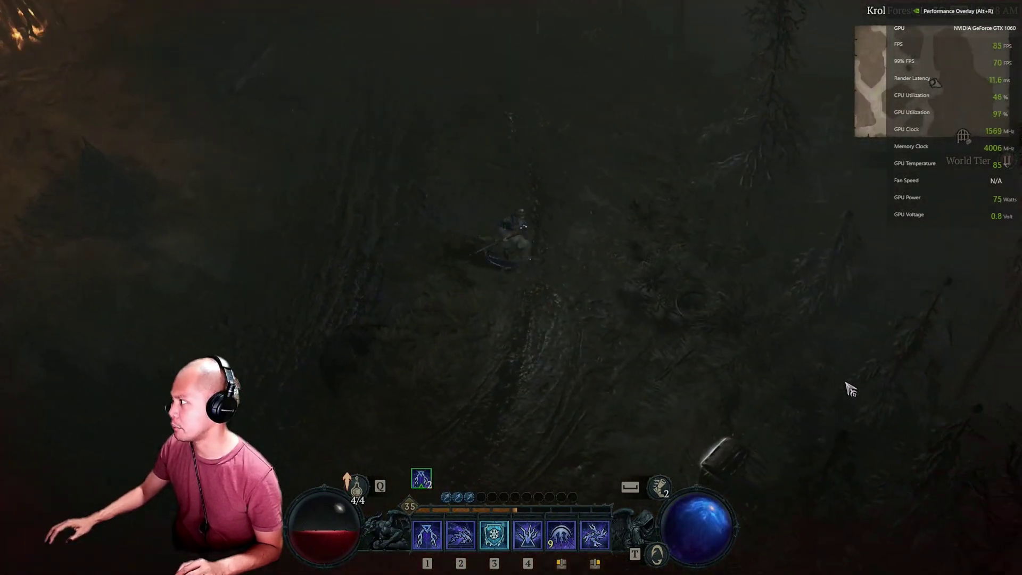
{"action": "left_click", "coordinate": [495, 375]}
{"action": "left_click", "coordinate": [599, 326]}
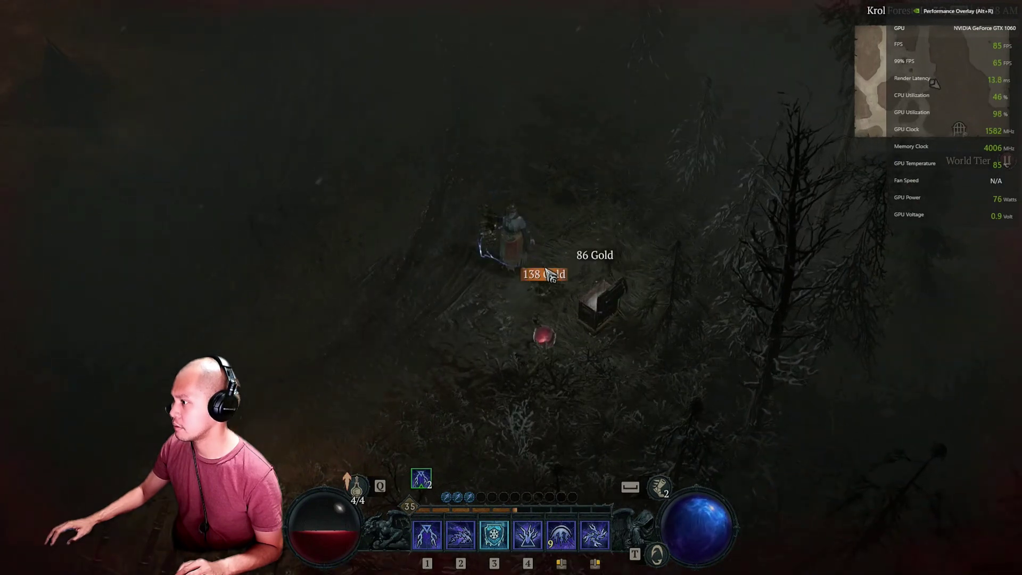
{"action": "left_click", "coordinate": [487, 280]}
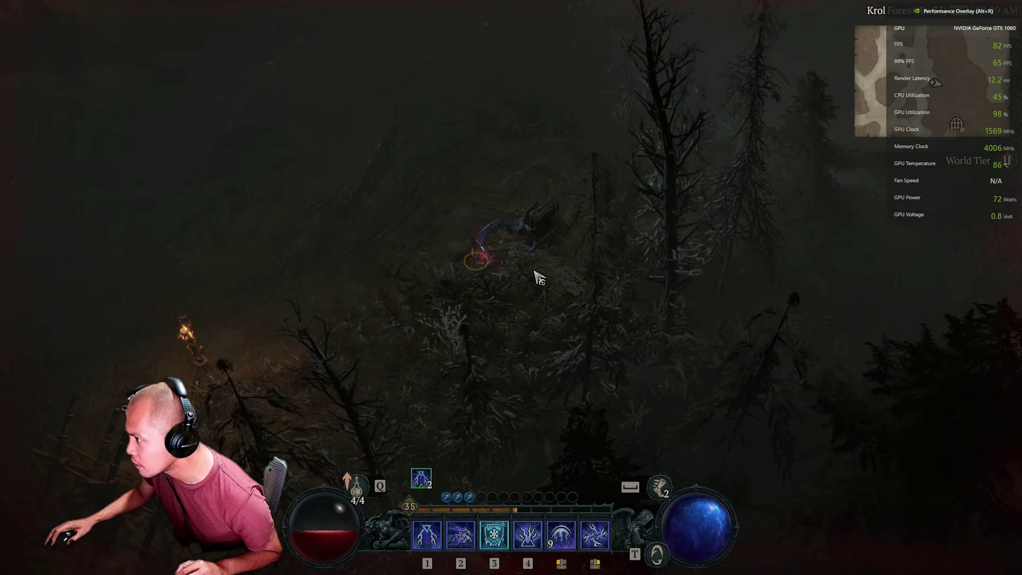
Cross the torch-lit clearing and walk on until the Ashen Hollow banner appears.
{"action": "left_click", "coordinate": [423, 260]}
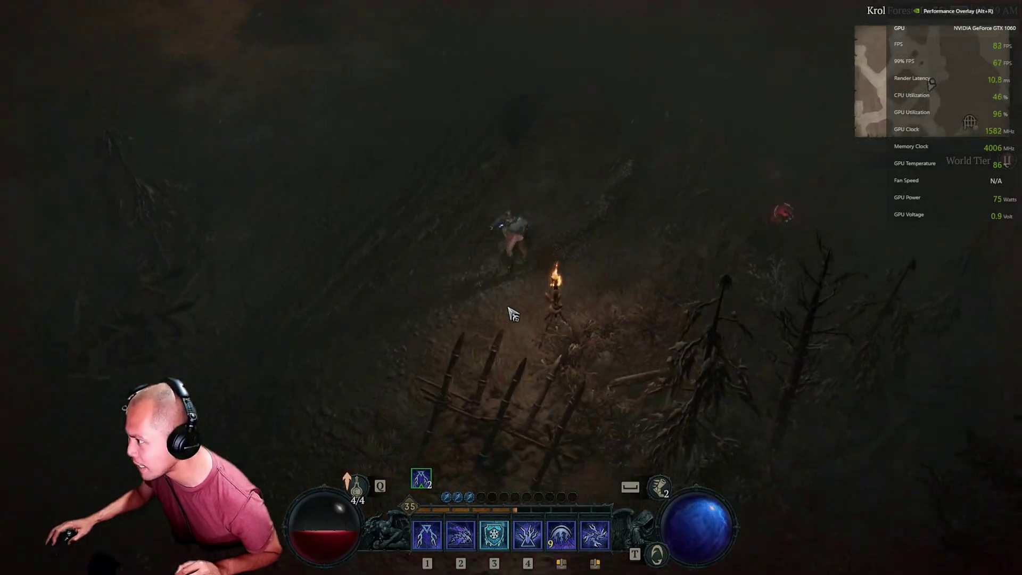
{"action": "left_click", "coordinate": [650, 223]}
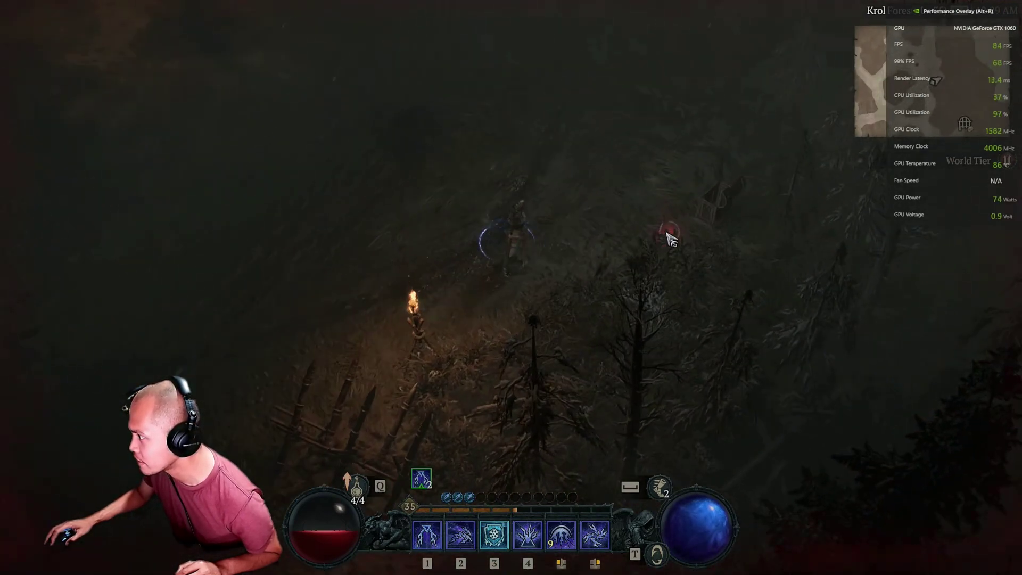
{"action": "left_click", "coordinate": [669, 235]}
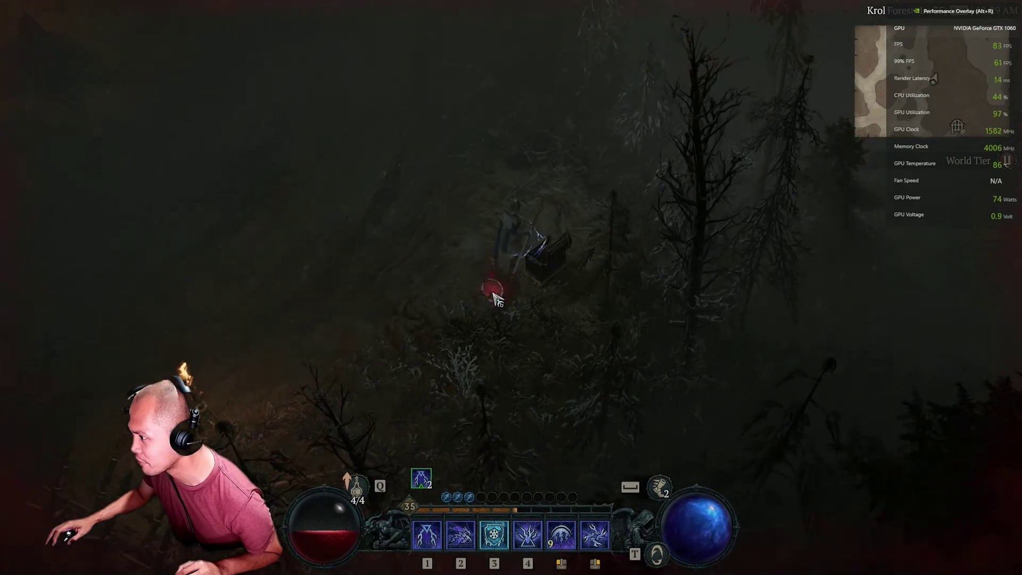
{"action": "left_click", "coordinate": [500, 285]}
{"action": "left_click", "coordinate": [425, 242]}
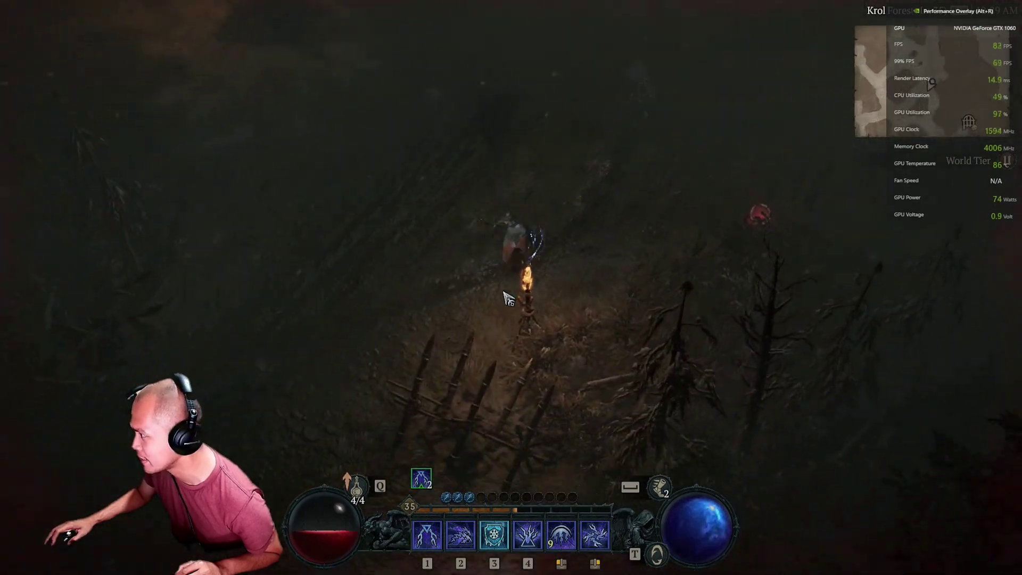
{"action": "left_click", "coordinate": [663, 207]}
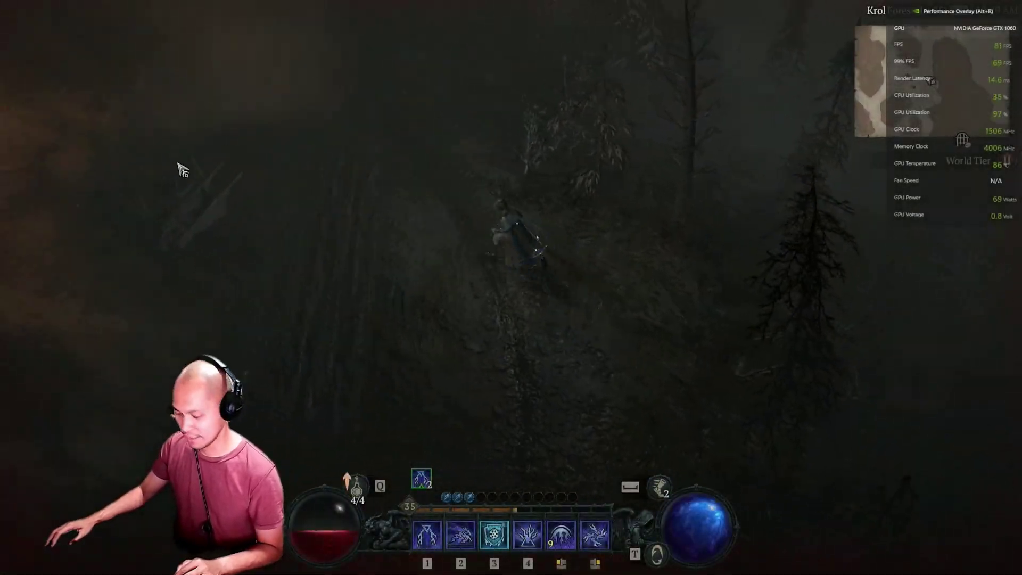
{"action": "mouse_move", "coordinate": [312, 218]}
{"action": "left_mouse_down"}
{"action": "mouse_move", "coordinate": [654, 74]}
{"action": "mouse_move", "coordinate": [629, 162]}
{"action": "mouse_move", "coordinate": [649, 212]}
{"action": "left_mouse_up"}
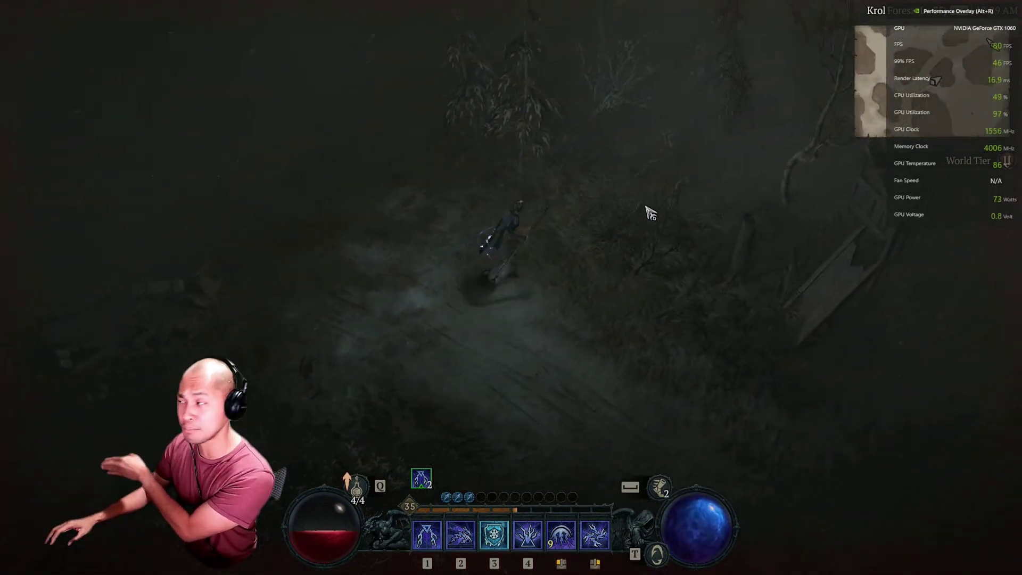
{"action": "mouse_move", "coordinate": [648, 211]}
{"action": "left_mouse_down"}
{"action": "mouse_move", "coordinate": [716, 465]}
{"action": "mouse_move", "coordinate": [753, 392]}
{"action": "mouse_move", "coordinate": [492, 466]}
{"action": "mouse_move", "coordinate": [500, 440]}
{"action": "left_mouse_up"}
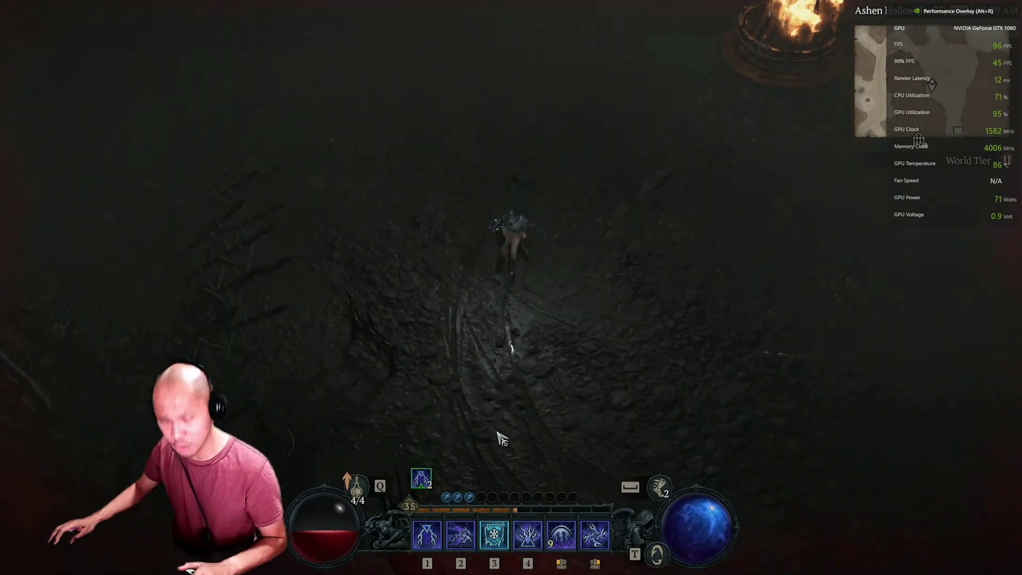
Pause the game, cancel the Exit Diablo IV prompt with No, and bring up the performance overlay with Alt+R.
{"action": "key", "text": "Escape"}
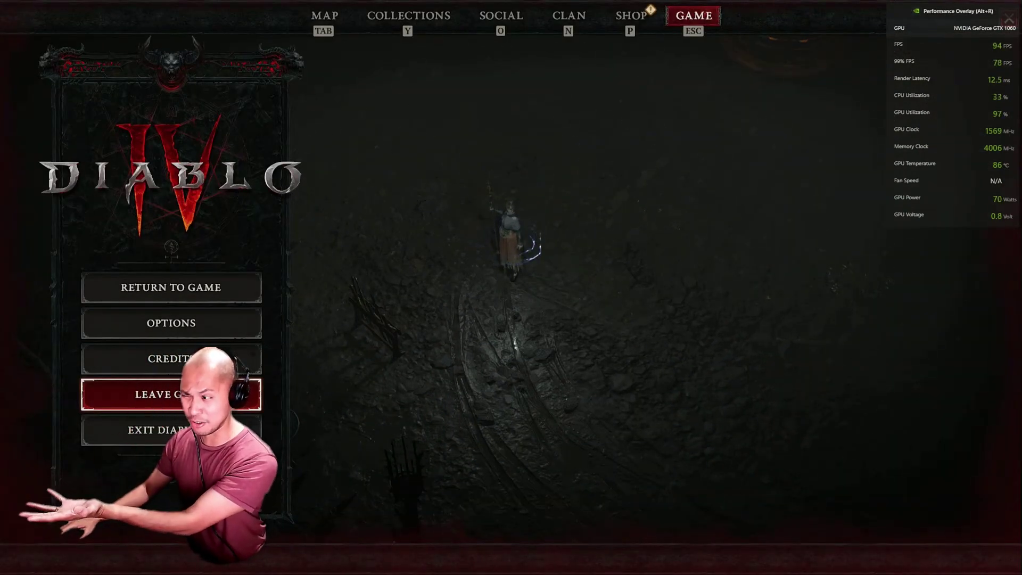
{"action": "left_click", "coordinate": [171, 430]}
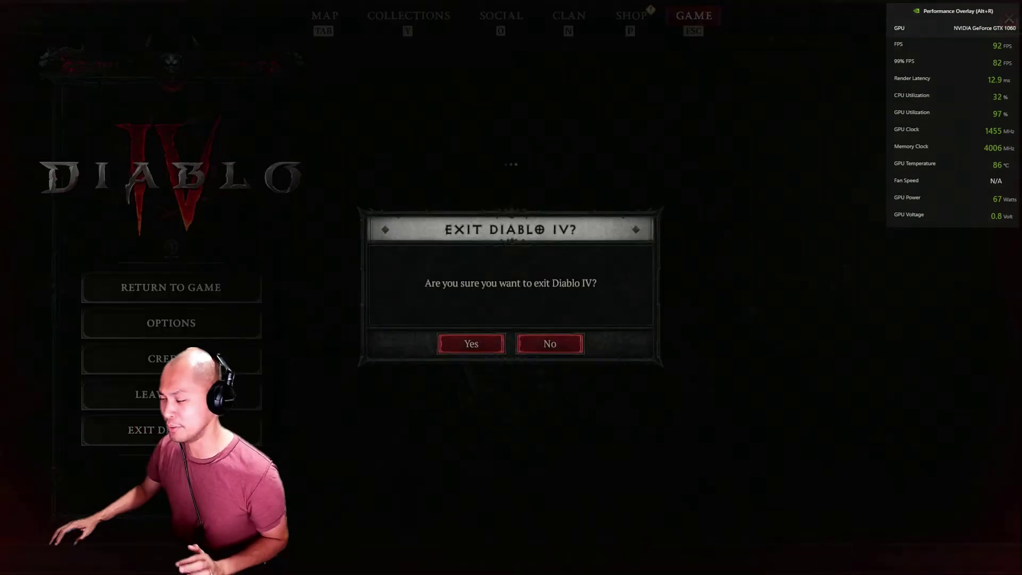
{"action": "left_click", "coordinate": [471, 346]}
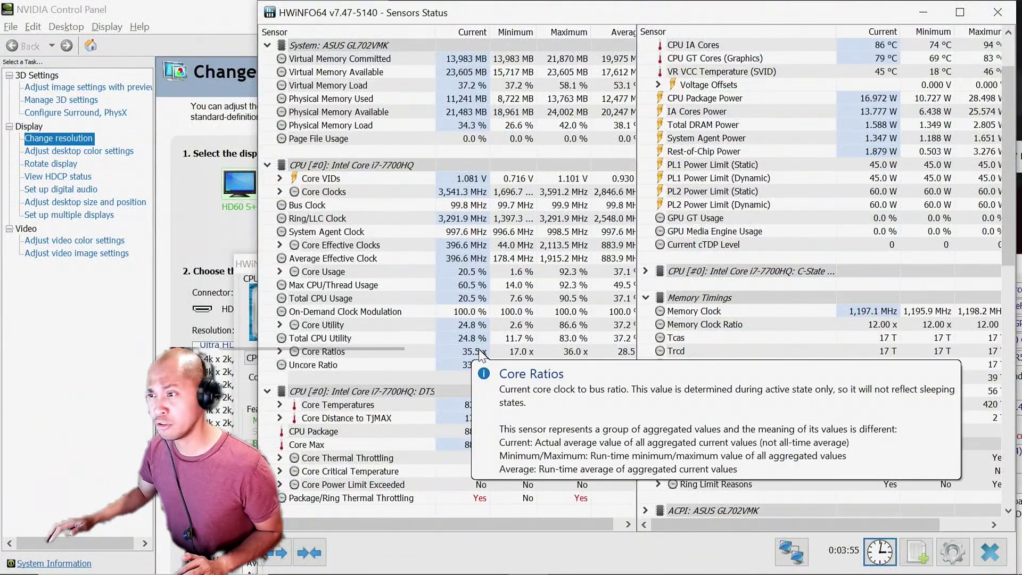
{"action": "key", "text": "alt+r"}
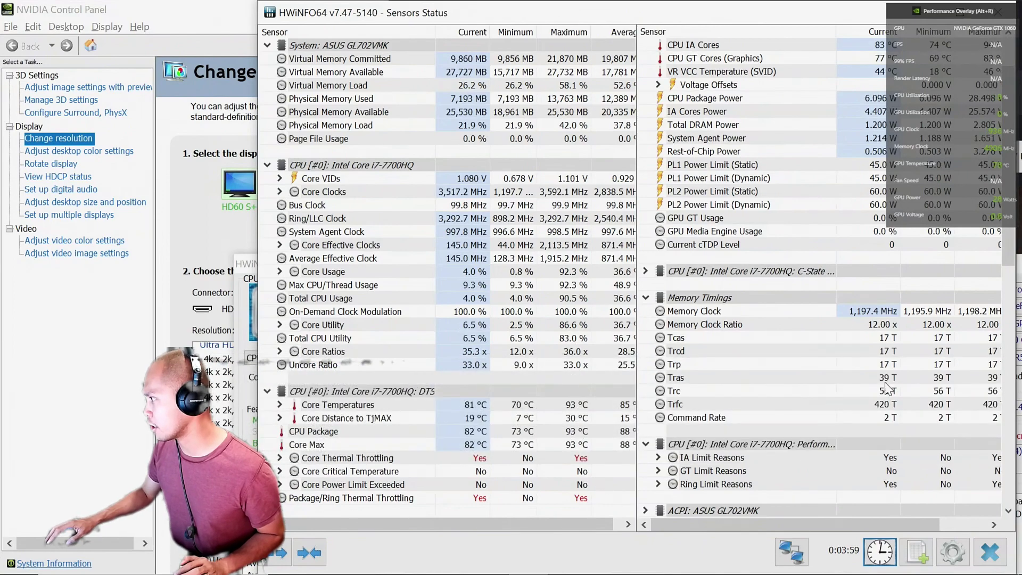
{"action": "scroll", "coordinate": [894, 346], "scroll_direction": "down", "scroll_amount": 4}
{"action": "scroll", "coordinate": [863, 362], "scroll_direction": "down", "scroll_amount": 10}
{"action": "scroll", "coordinate": [853, 373], "scroll_direction": "down", "scroll_amount": 1}
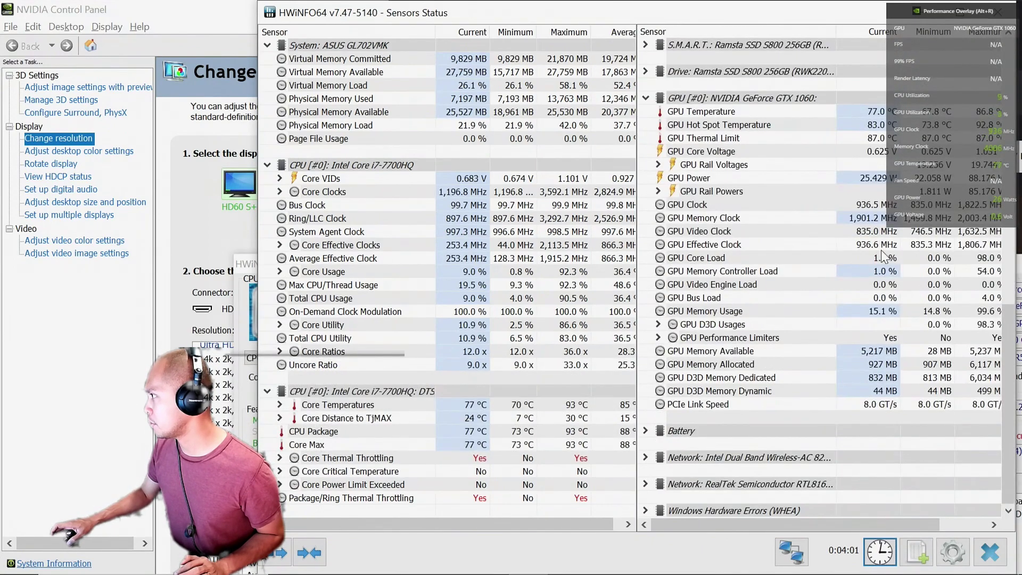
Hide the GPU performance overlay with Alt+R and close HWiNFO64's Sensors window.
{"action": "key", "text": "alt+r"}
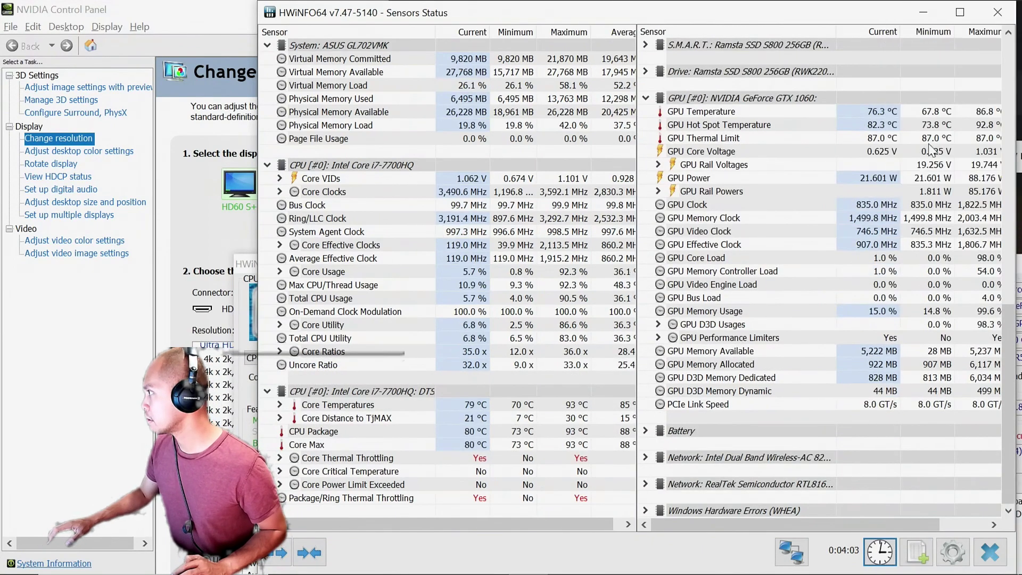
{"action": "scroll", "coordinate": [927, 144], "scroll_direction": "right", "scroll_amount": 1}
{"action": "scroll", "coordinate": [918, 139], "scroll_direction": "right", "scroll_amount": 1}
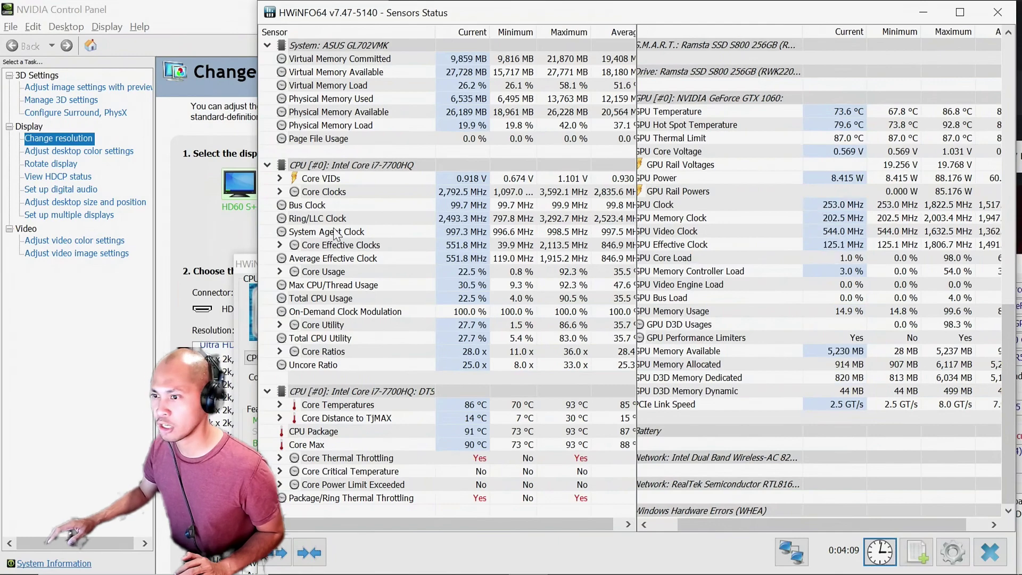
{"action": "left_click", "coordinate": [116, 386]}
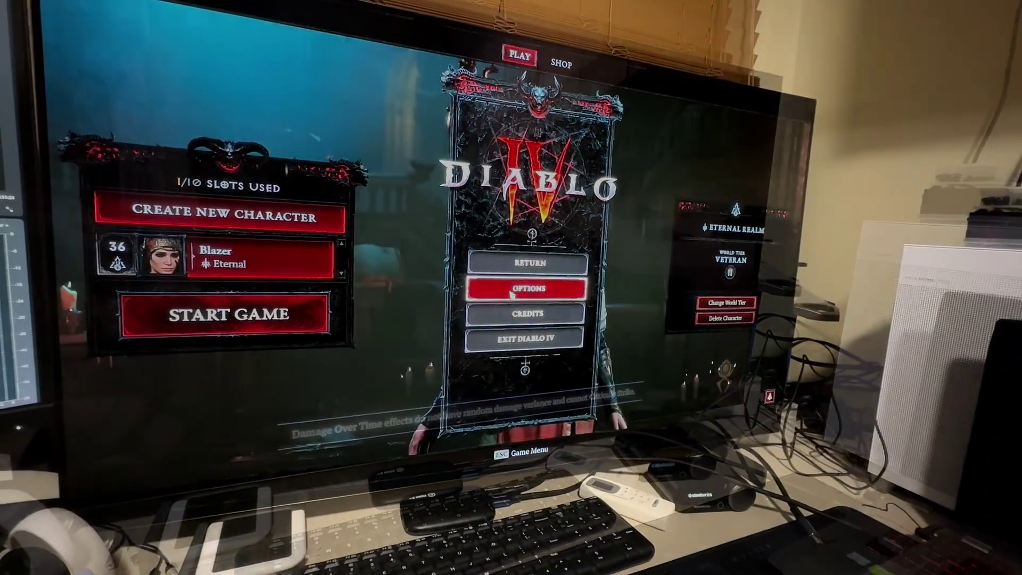
Set FidelityFX Super Resolution 2 to Quality with the Ultra preset and close the graphics settings.
{"action": "left_click", "coordinate": [517, 291]}
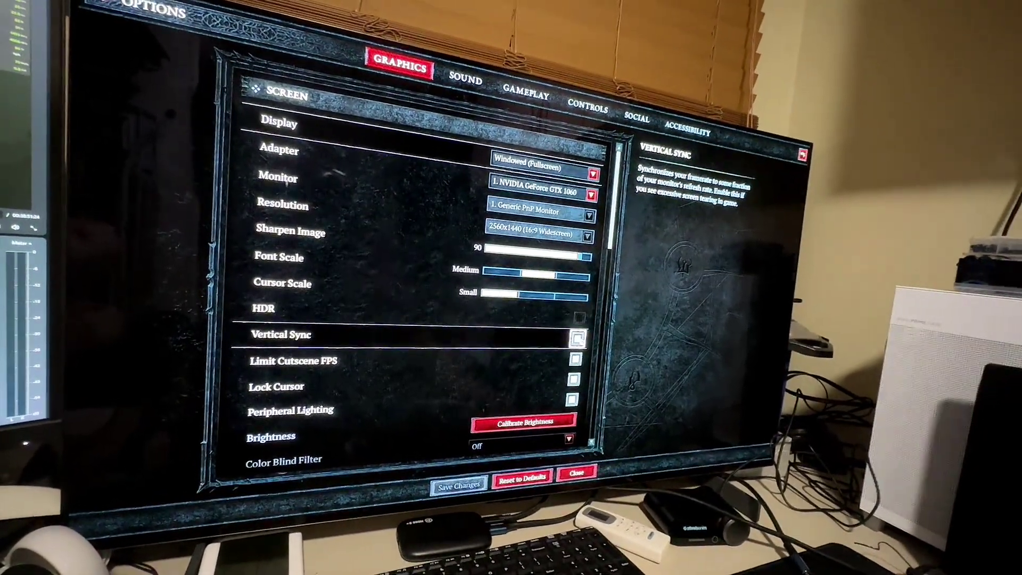
{"action": "scroll", "coordinate": [511, 368], "scroll_direction": "down", "scroll_amount": 2}
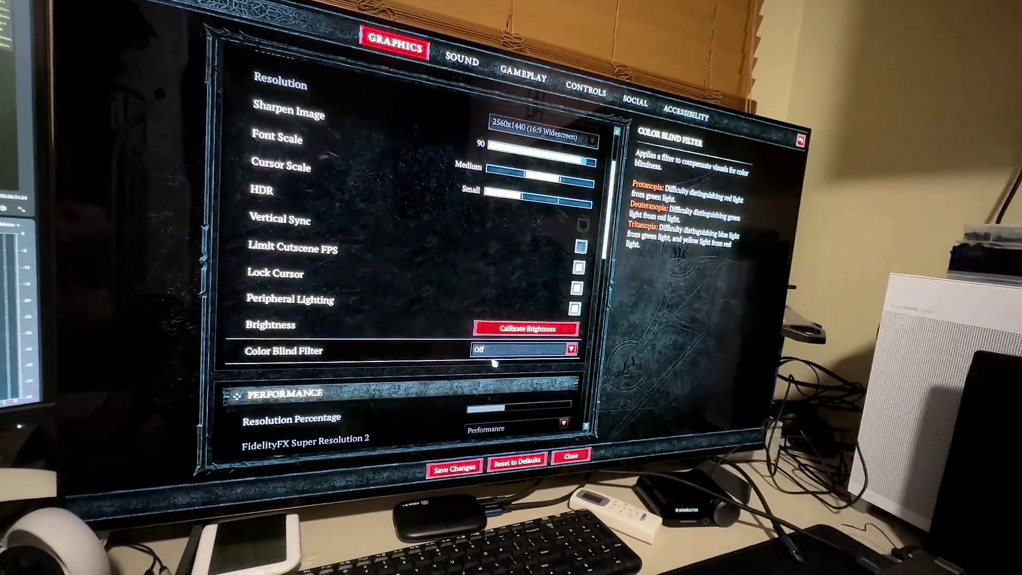
{"action": "scroll", "coordinate": [491, 360], "scroll_direction": "down", "scroll_amount": 2}
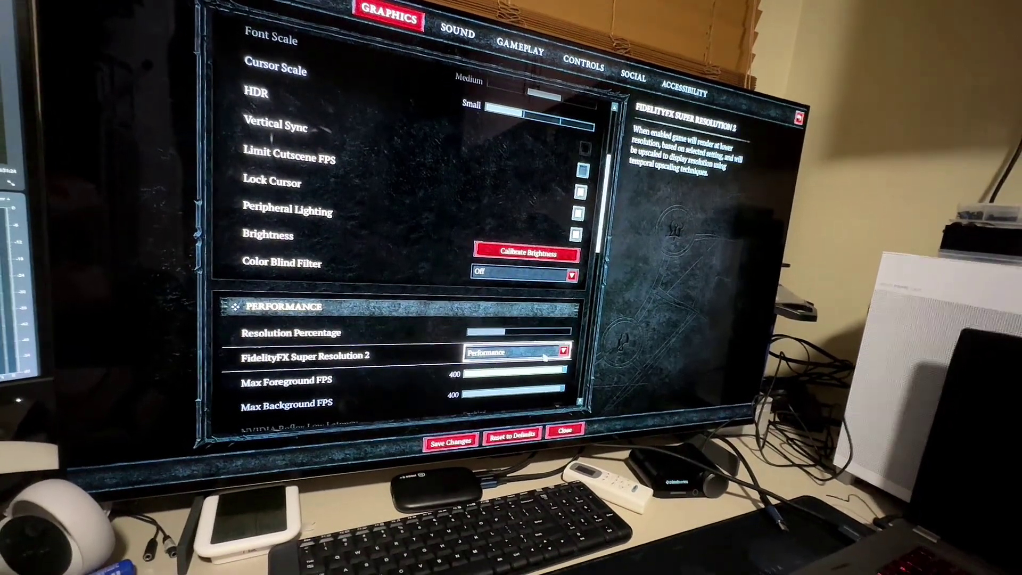
{"action": "left_click", "coordinate": [564, 353]}
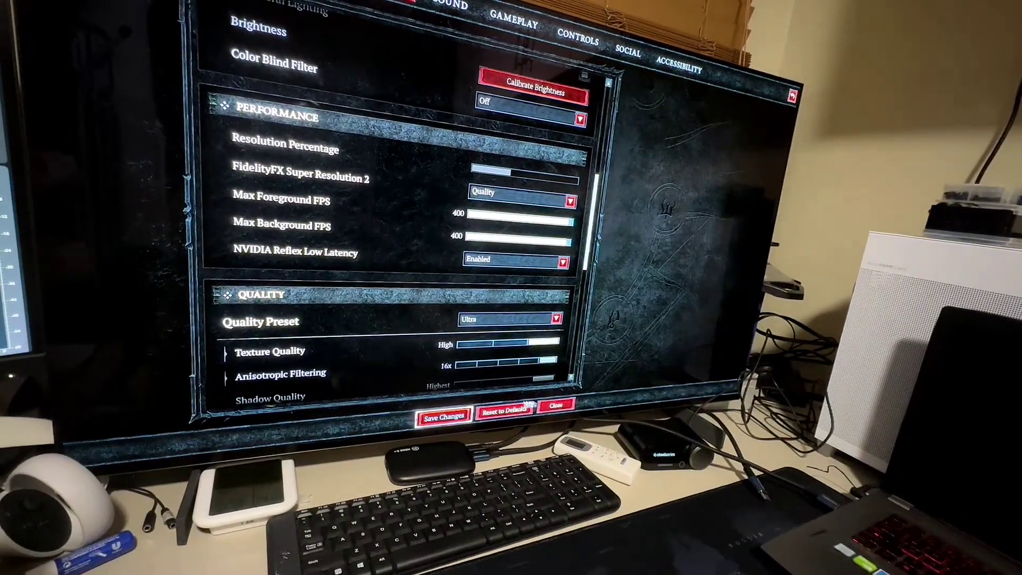
{"action": "left_click", "coordinate": [555, 405]}
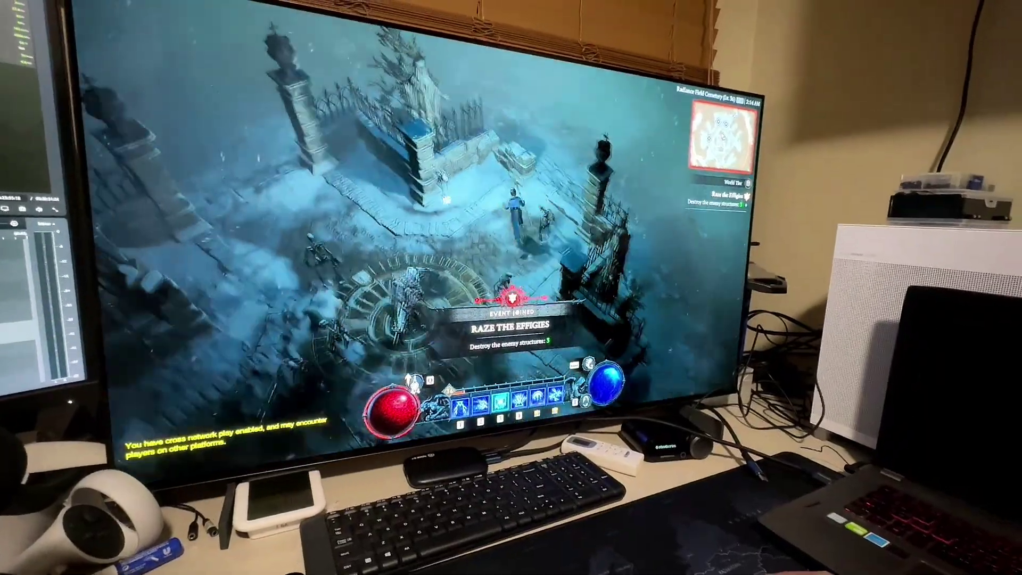
Move across the cemetery and attack the Skeletal Construct with spells until the character is slain.
{"action": "left_click", "coordinate": [549, 223]}
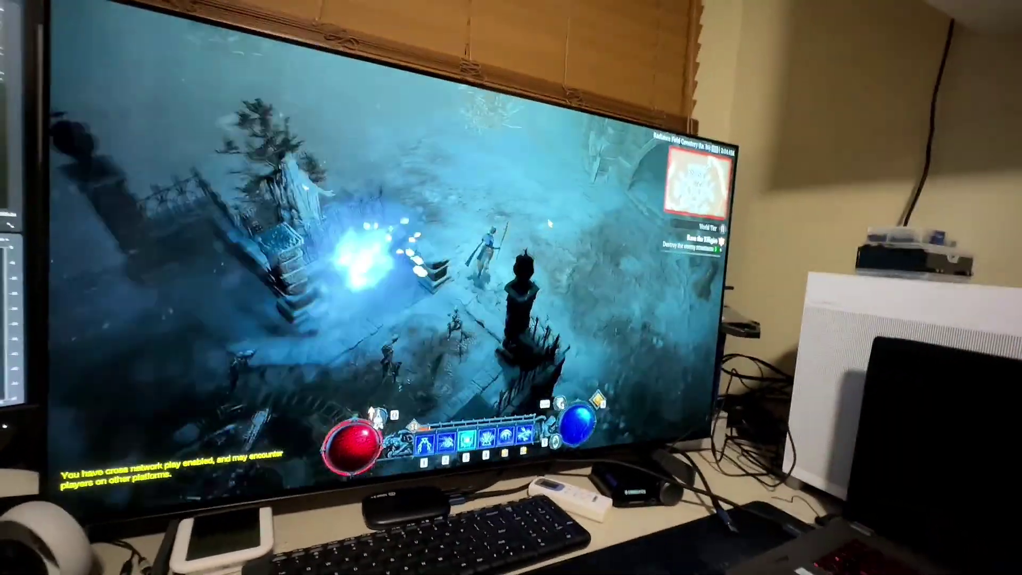
{"action": "left_click", "coordinate": [550, 224]}
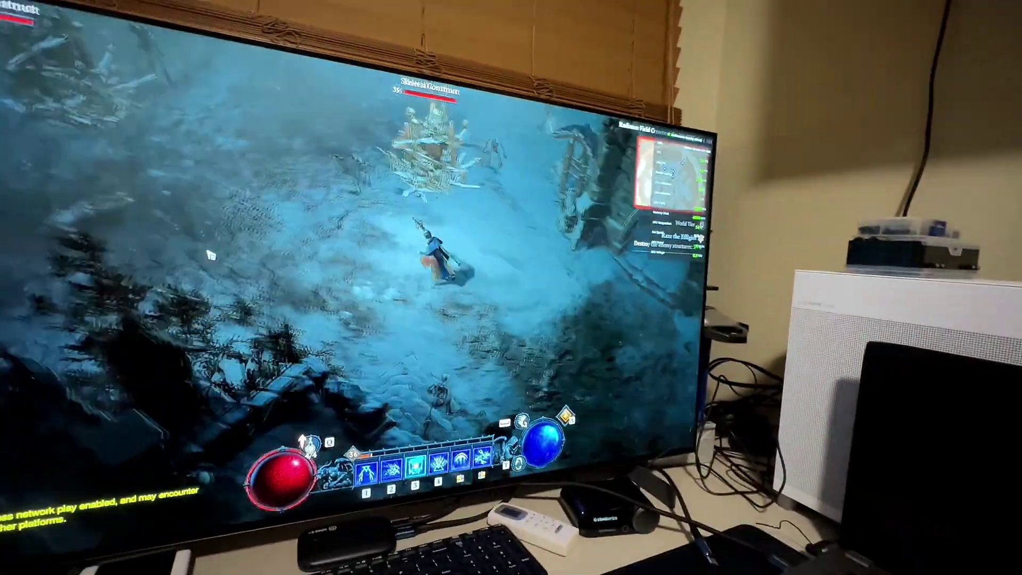
{"action": "left_click", "coordinate": [210, 254]}
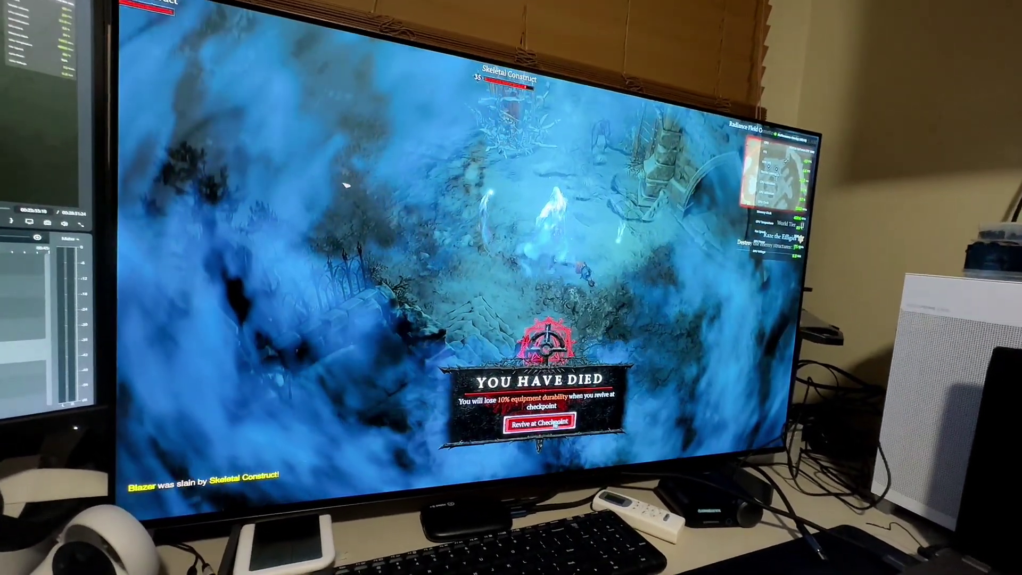
Revive at the checkpoint, walk the foothills path, blast the Bone Warrior and cast Town Portal with T.
{"action": "left_click", "coordinate": [540, 423]}
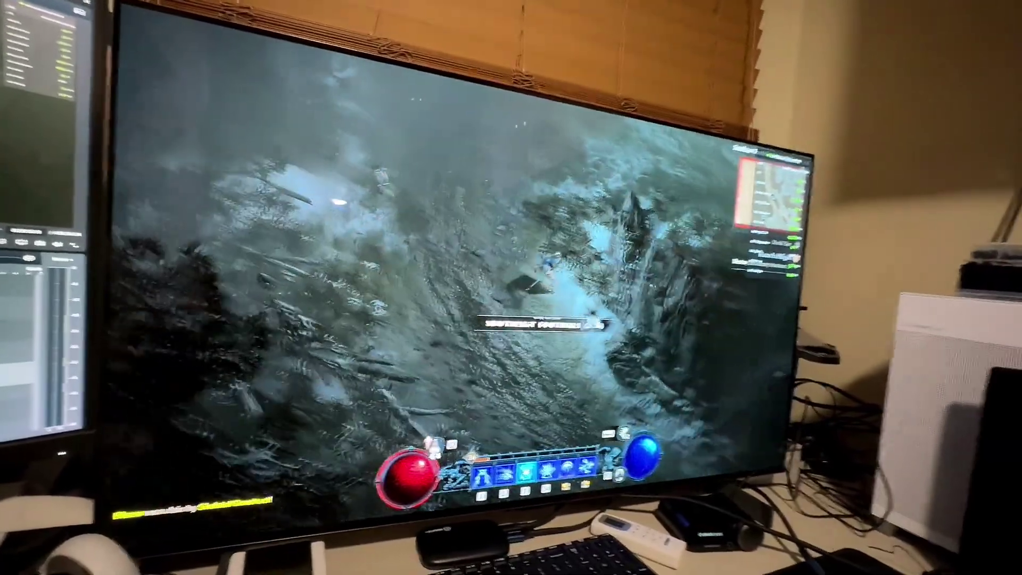
{"action": "left_click", "coordinate": [623, 340]}
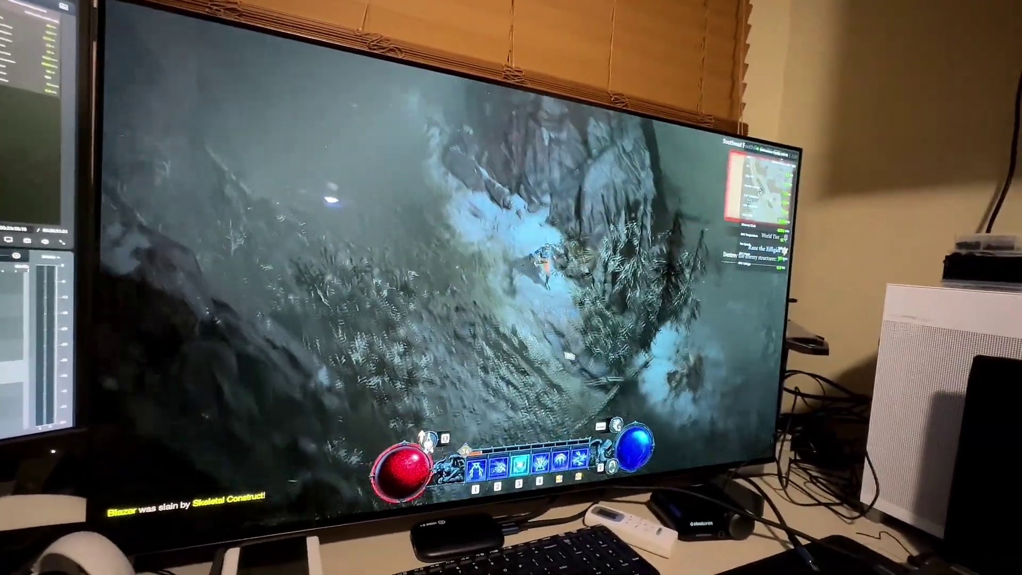
{"action": "left_click", "coordinate": [617, 361]}
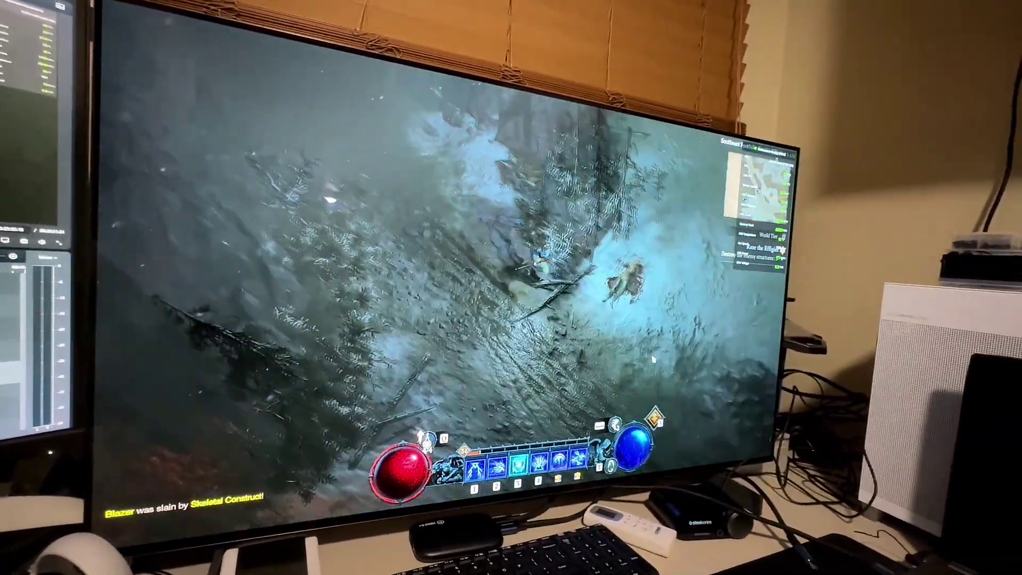
{"action": "left_click", "coordinate": [329, 198]}
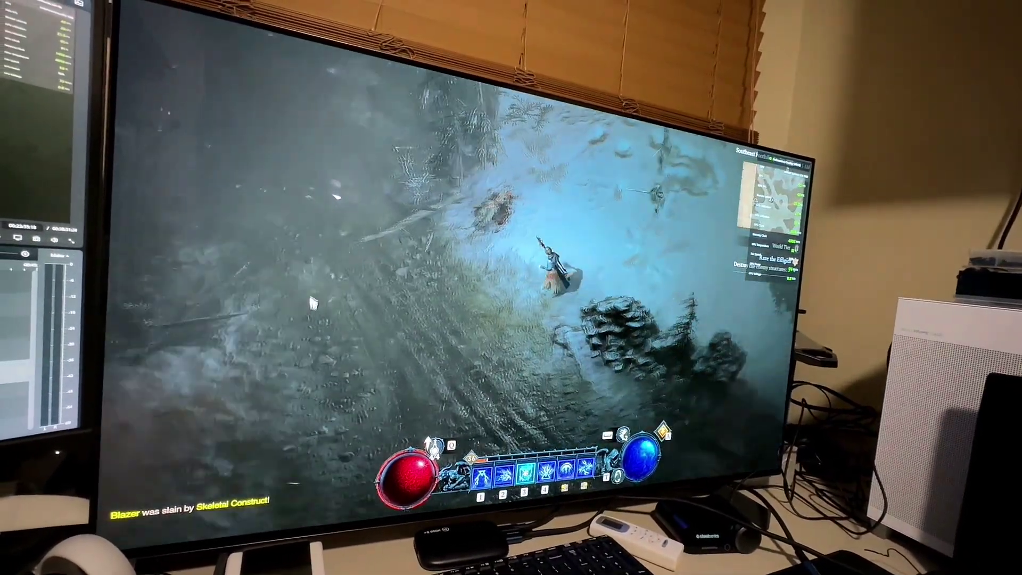
{"action": "left_click", "coordinate": [313, 302]}
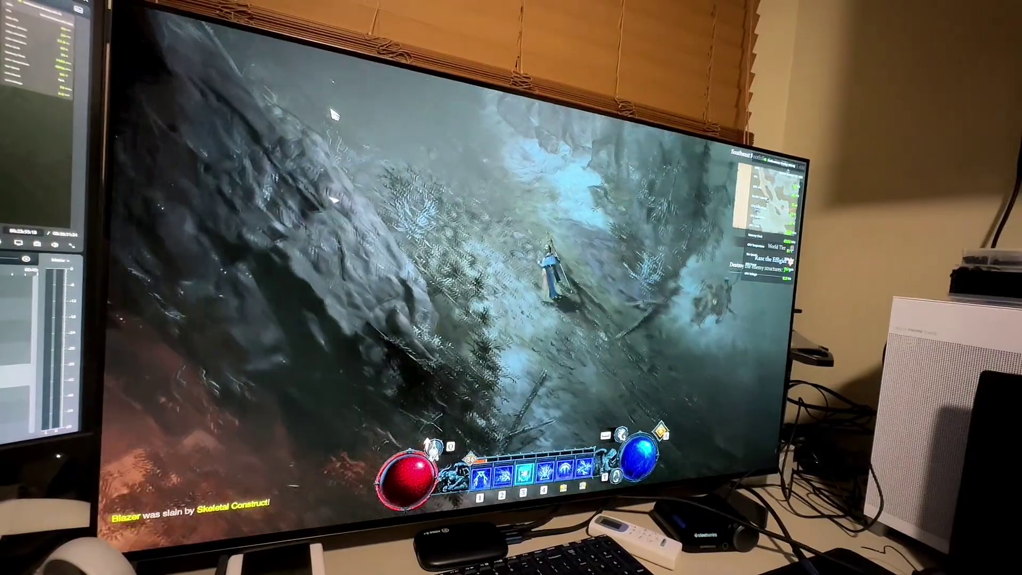
{"action": "left_click", "coordinate": [334, 114]}
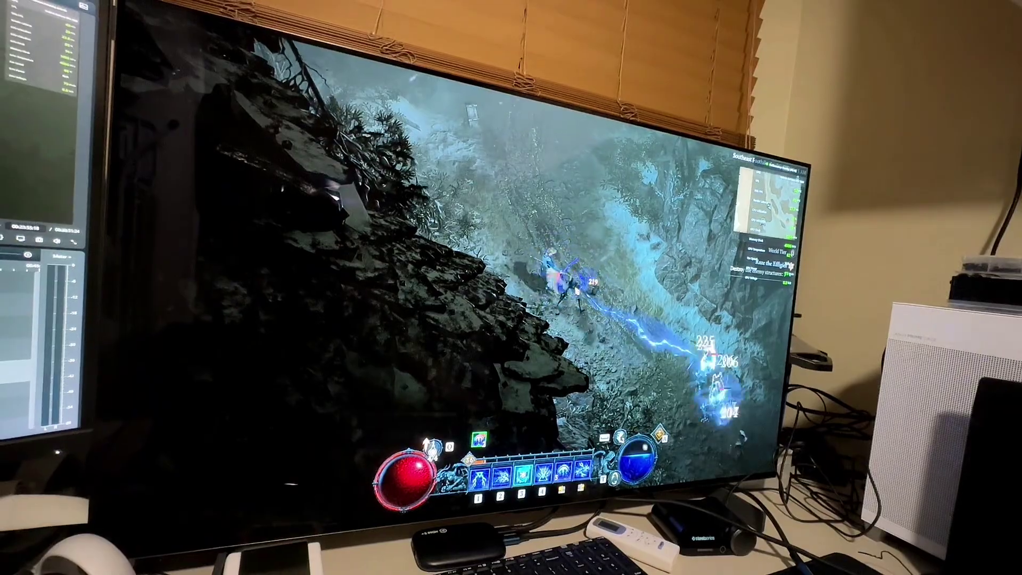
{"action": "left_click", "coordinate": [602, 313]}
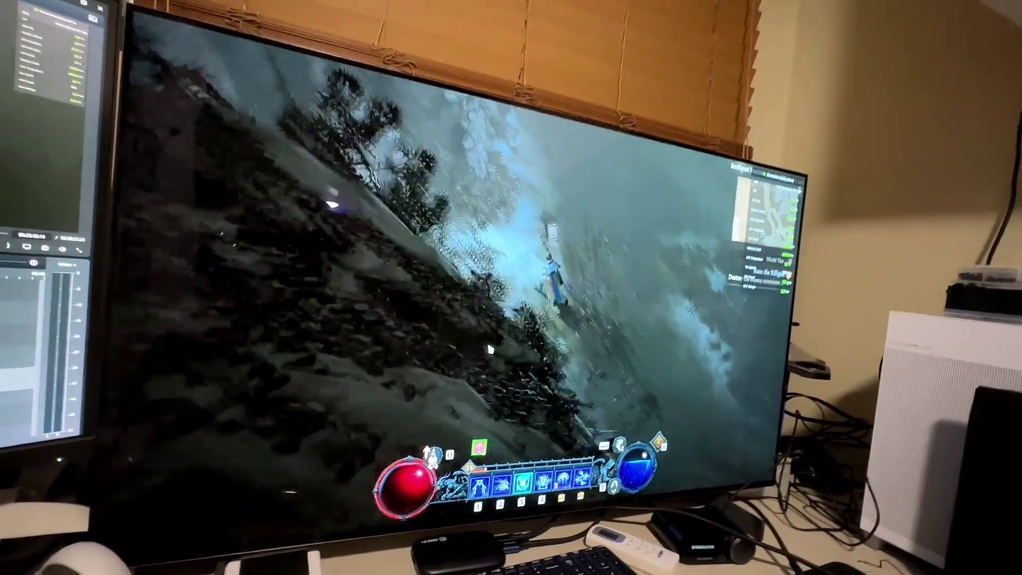
{"action": "key", "text": "t"}
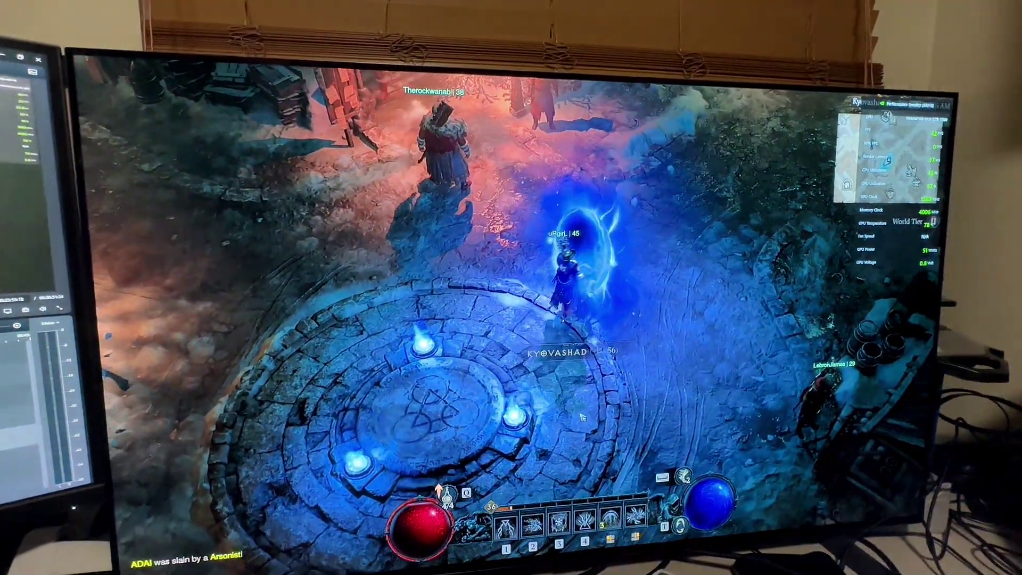
Walk away from the town portal into Kyovashad's streets.
{"action": "left_click", "coordinate": [653, 389]}
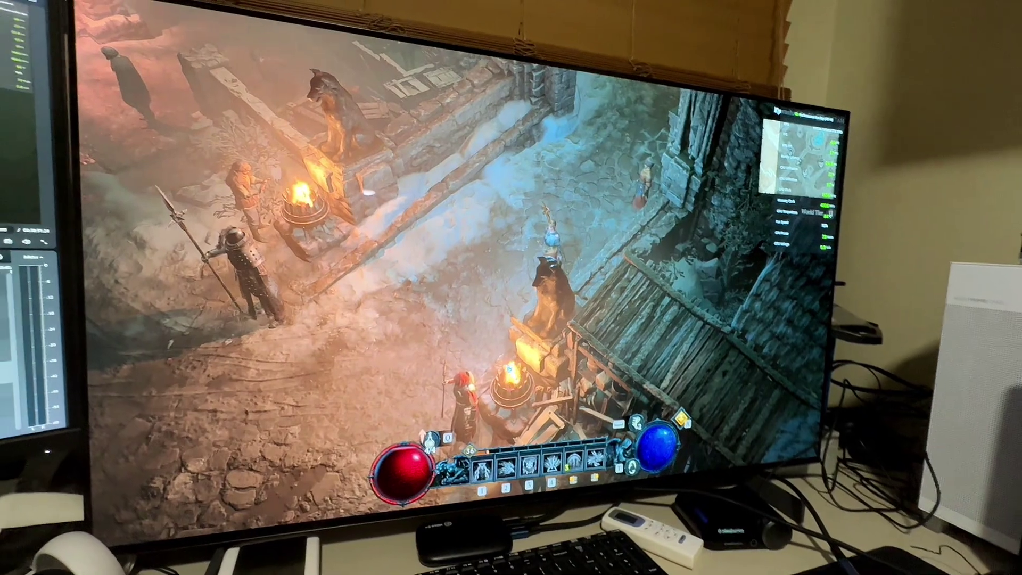
Walk past the dog statue, open the Character panel with C and pick up the Demolition Ring.
{"action": "left_click", "coordinate": [558, 331]}
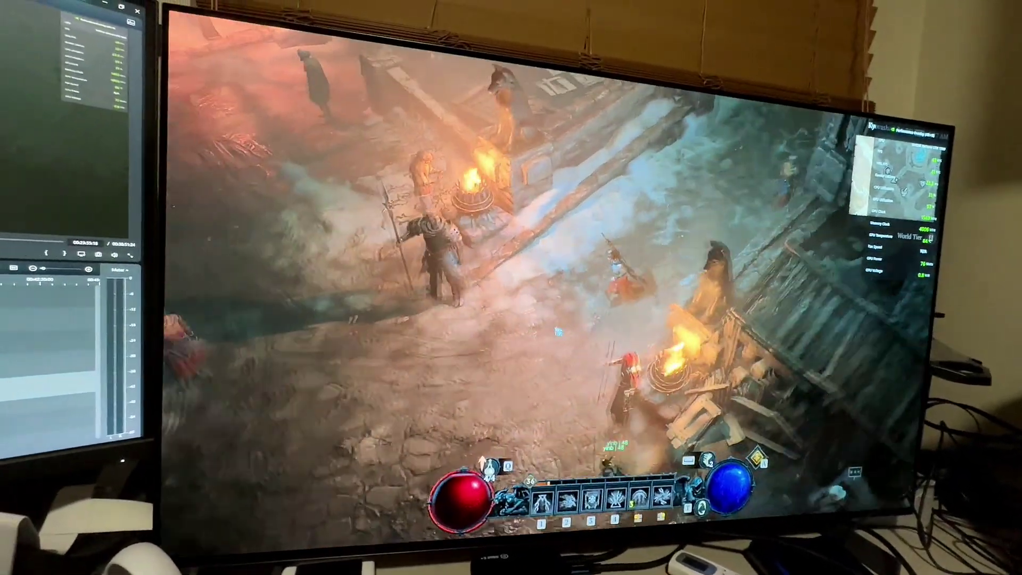
{"action": "left_click_drag", "start_coordinate": [558, 331], "coordinate": [548, 296]}
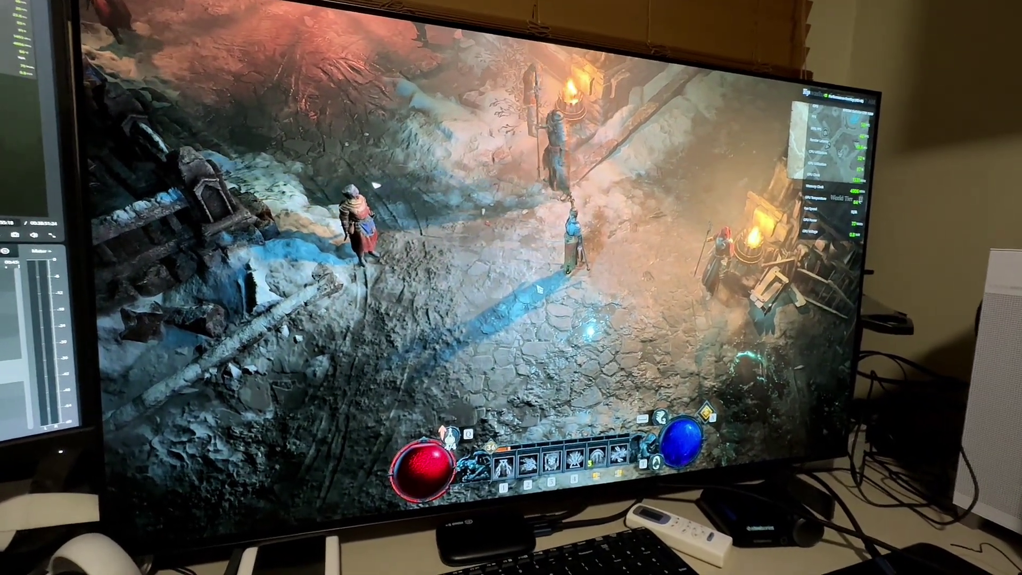
{"action": "key", "text": "c"}
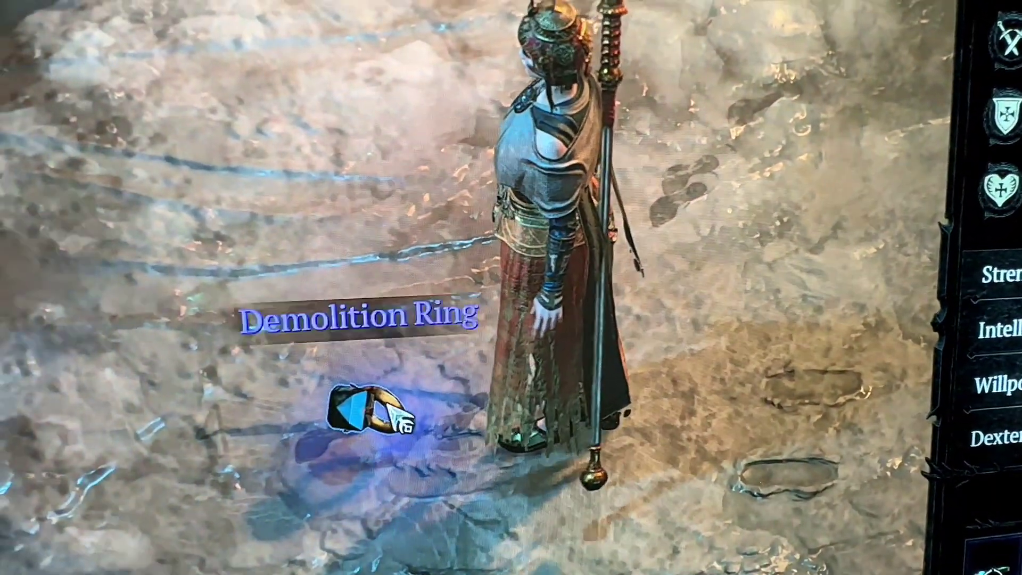
{"action": "left_click", "coordinate": [325, 369]}
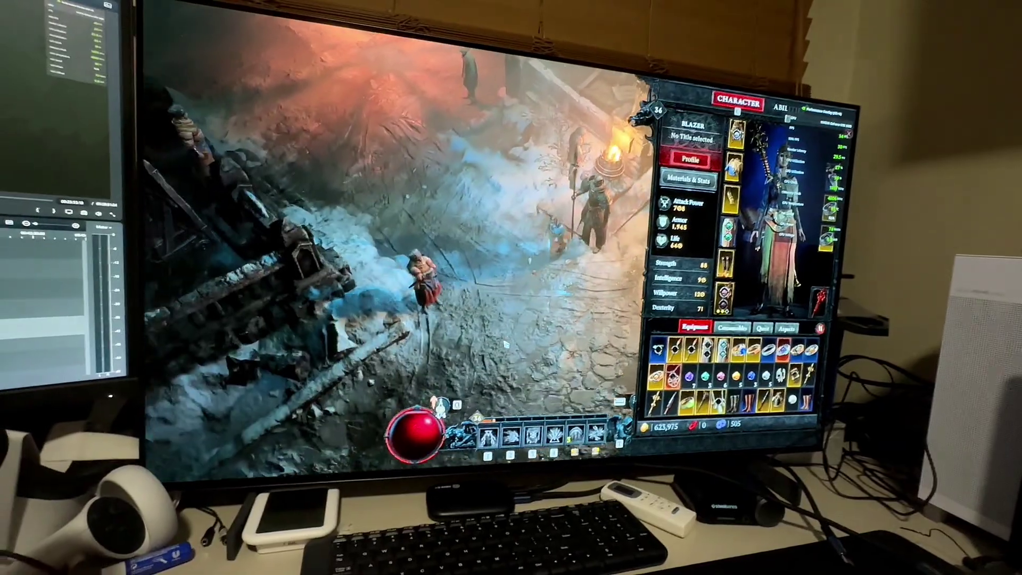
Bring up the game menu and open Options to review the 2560x1440, FSR 2 Quality, Ultra graphics settings.
{"action": "key", "text": "Escape"}
{"action": "key", "text": "Escape"}
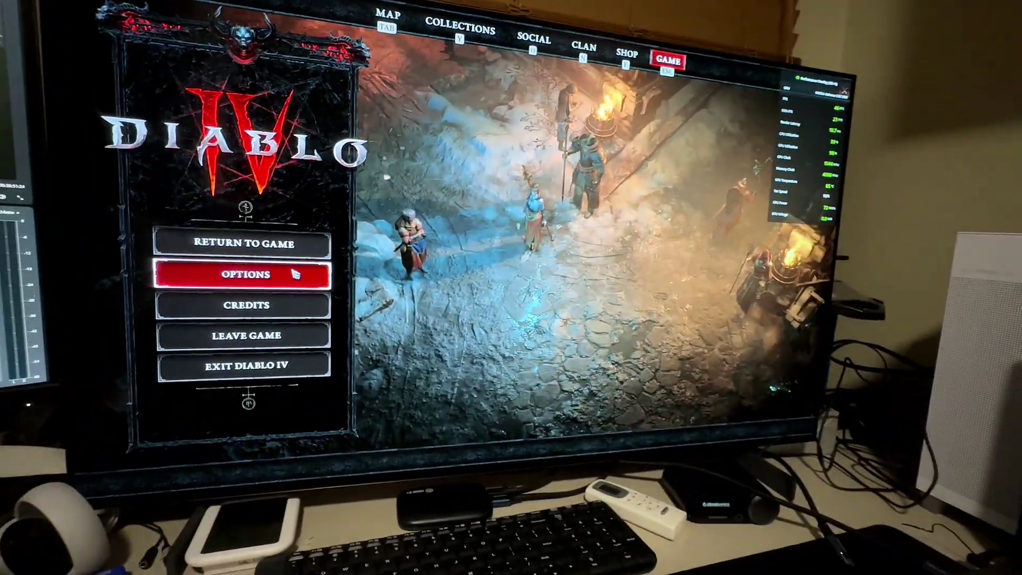
{"action": "left_click", "coordinate": [286, 295]}
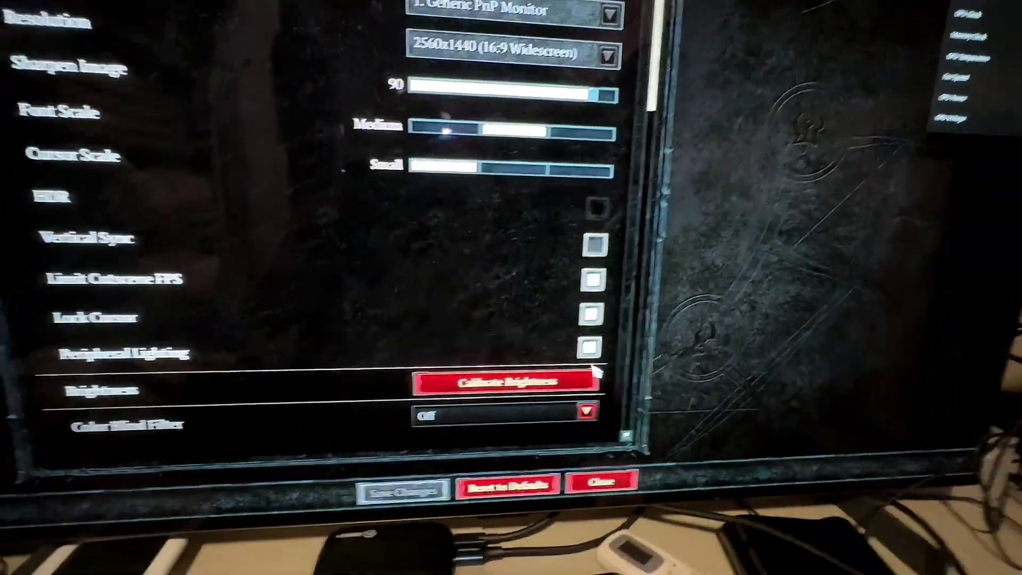
{"action": "scroll", "coordinate": [581, 294], "scroll_direction": "down", "scroll_amount": 2}
{"action": "scroll", "coordinate": [579, 292], "scroll_direction": "down", "scroll_amount": 2}
{"action": "scroll", "coordinate": [575, 287], "scroll_direction": "down", "scroll_amount": 2}
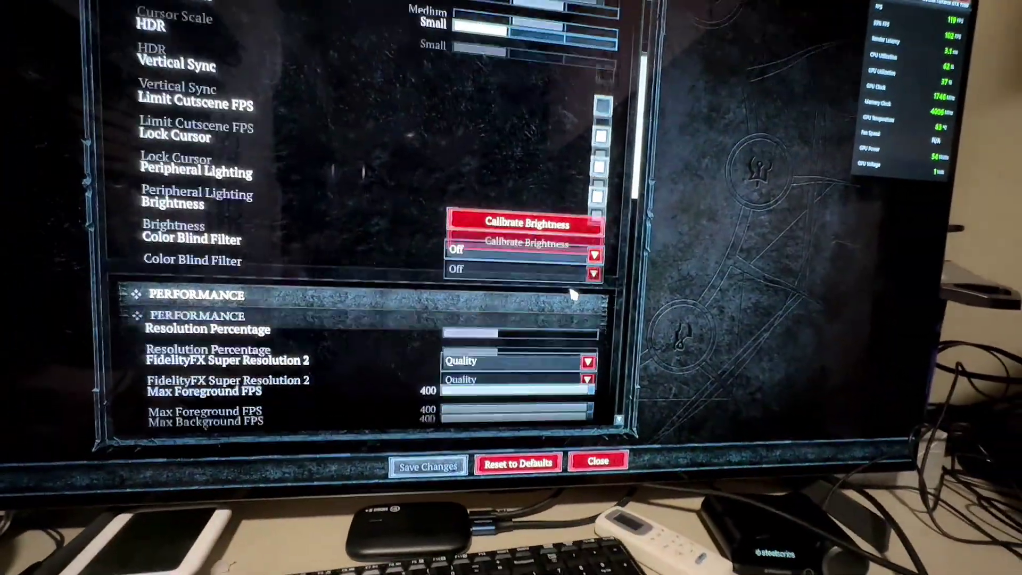
{"action": "scroll", "coordinate": [575, 289], "scroll_direction": "down", "scroll_amount": 2}
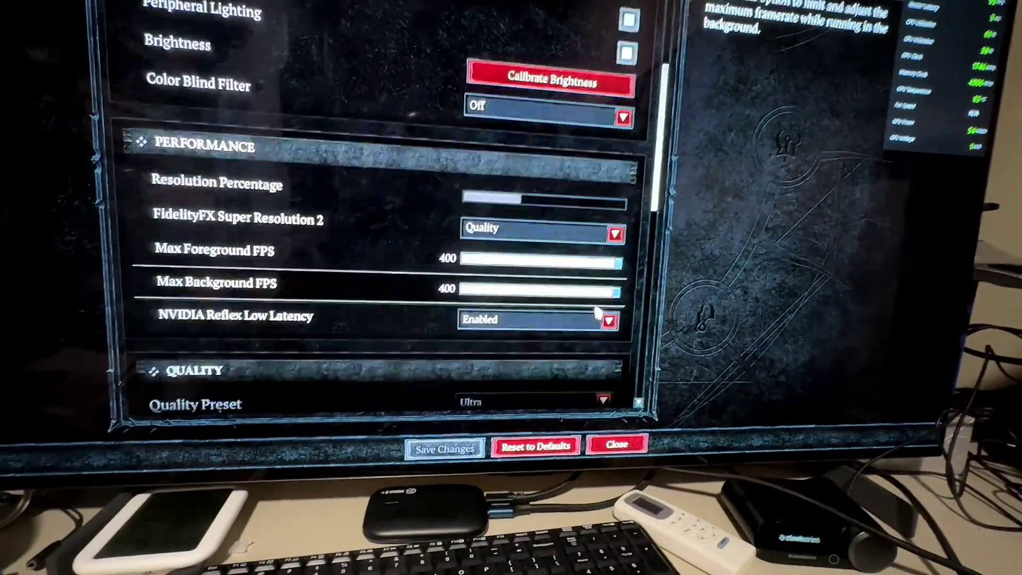
{"action": "scroll", "coordinate": [588, 307], "scroll_direction": "down", "scroll_amount": 2}
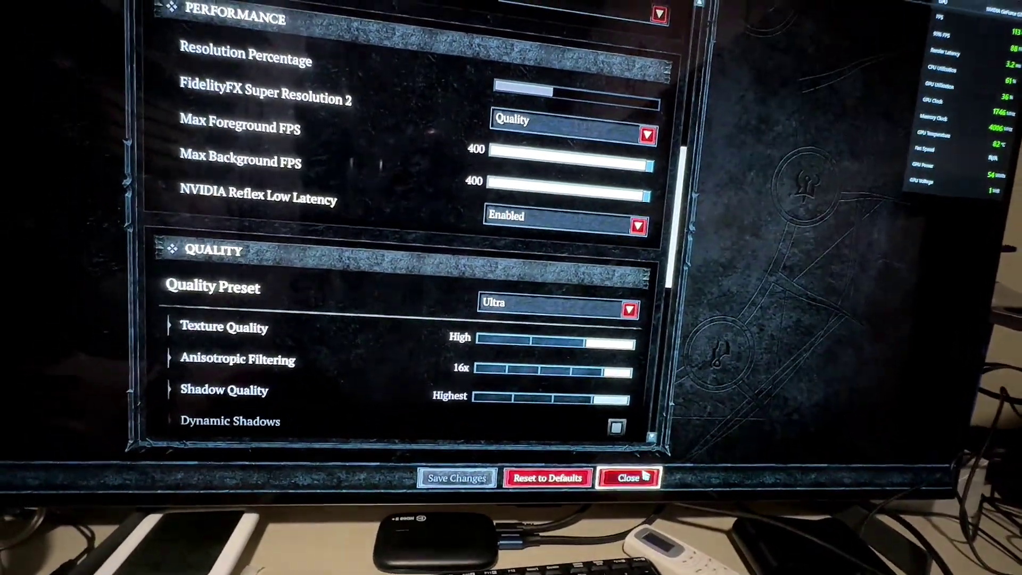
Leave the menu and walk the sorcerer through Kyovashad past the plaza, building steps and stone stairs.
{"action": "left_click", "coordinate": [614, 452]}
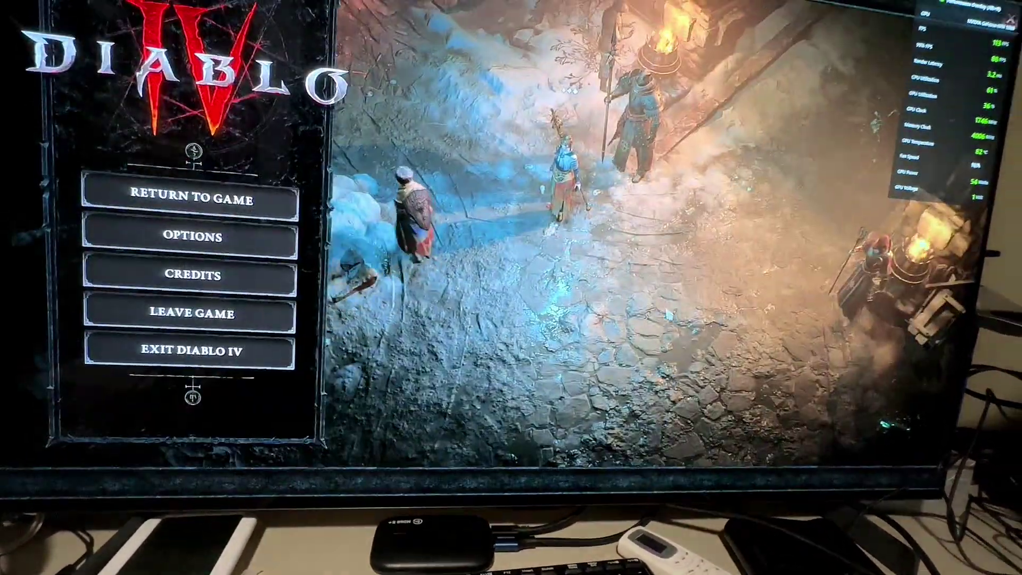
{"action": "key", "text": "Escape"}
{"action": "mouse_move", "coordinate": [670, 319]}
{"action": "left_mouse_down"}
{"action": "mouse_move", "coordinate": [628, 155]}
{"action": "mouse_move", "coordinate": [623, 201]}
{"action": "mouse_move", "coordinate": [485, 156]}
{"action": "mouse_move", "coordinate": [622, 280]}
{"action": "left_mouse_up"}
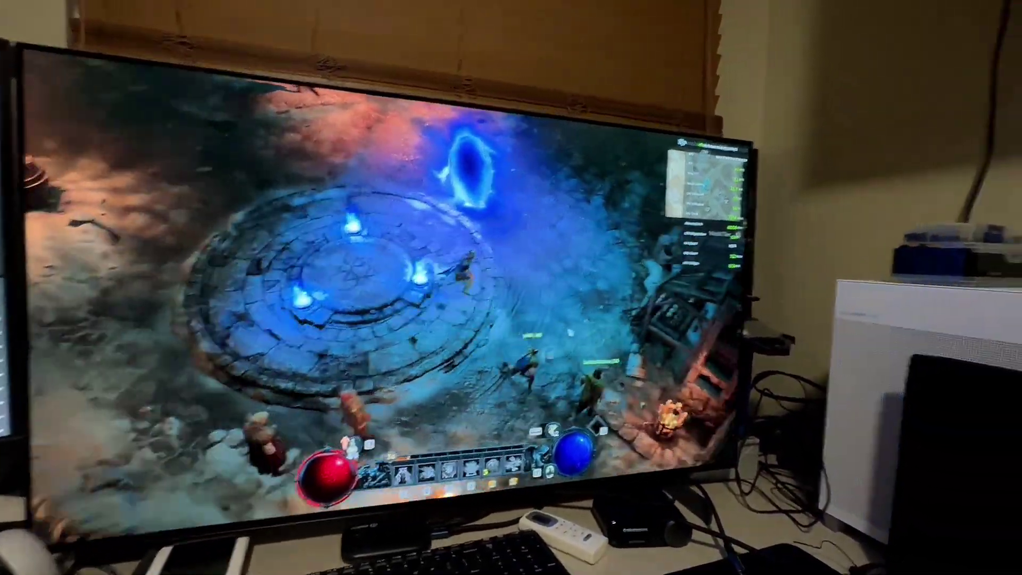
{"action": "left_click_drag", "start_coordinate": [571, 333], "coordinate": [345, 452]}
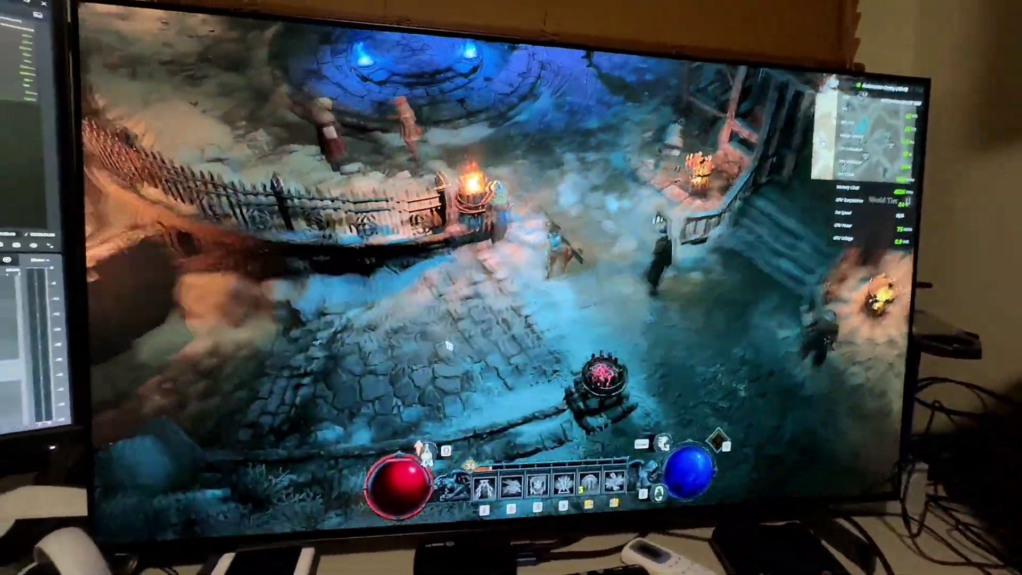
{"action": "left_click_drag", "start_coordinate": [448, 345], "coordinate": [410, 336]}
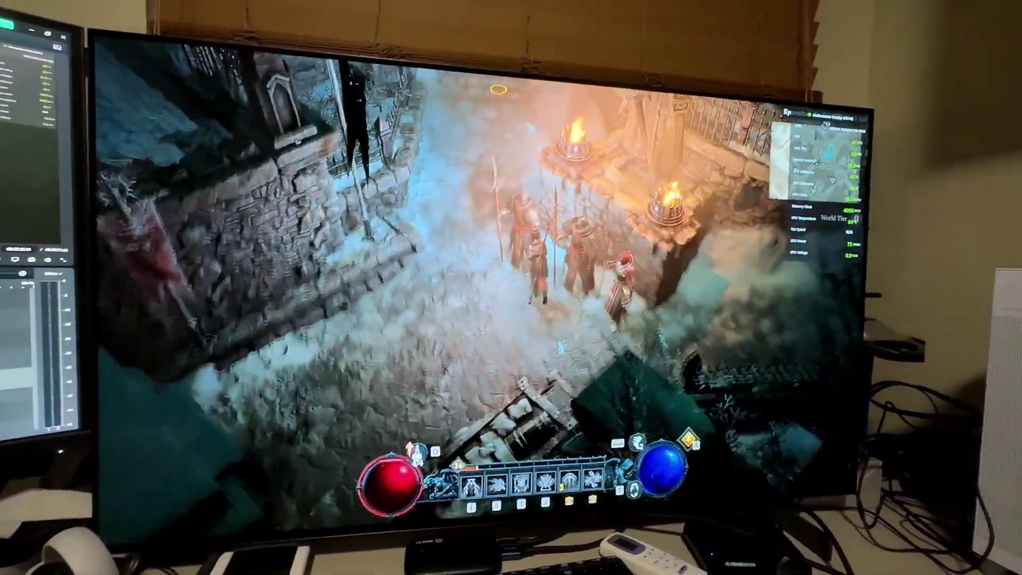
{"action": "left_click_drag", "start_coordinate": [561, 346], "coordinate": [573, 77]}
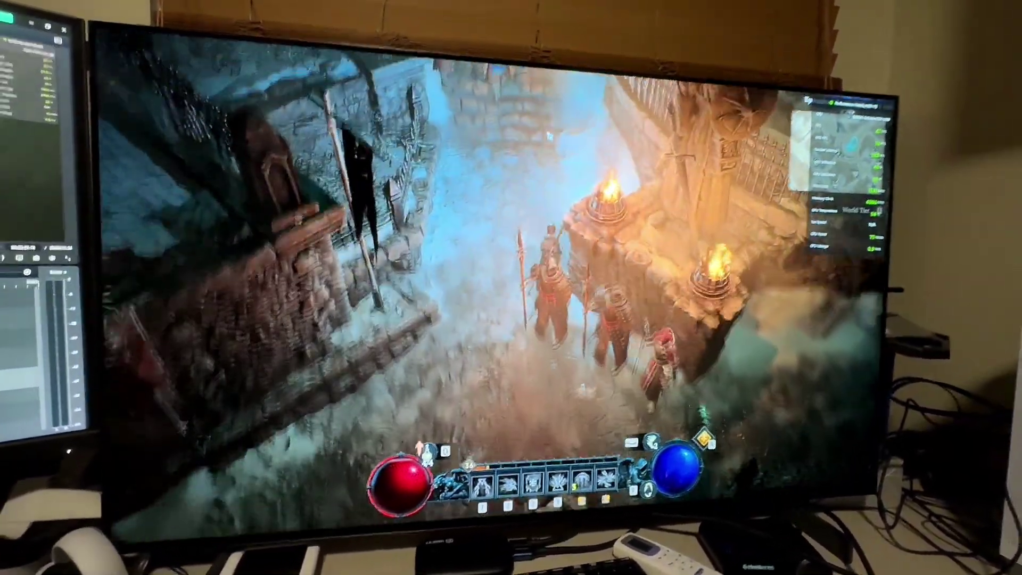